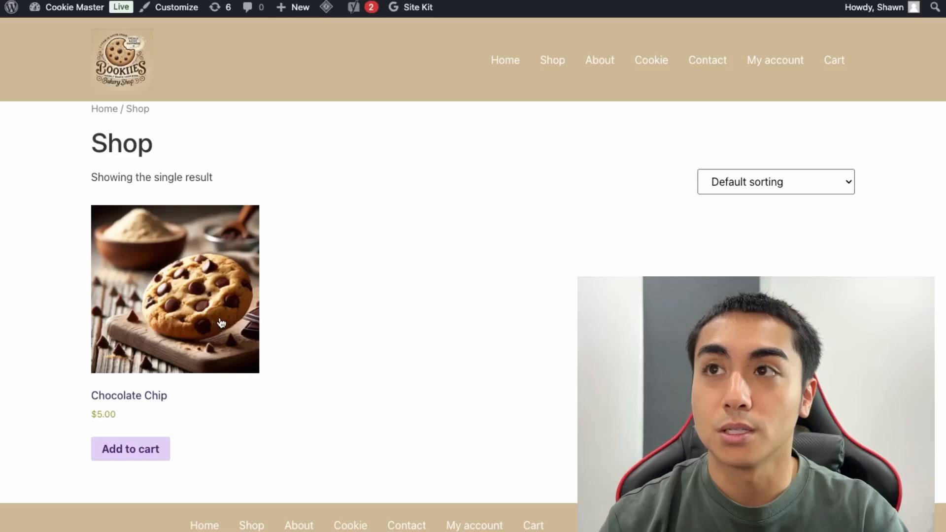
Step: Examine the Chocolate Chip product page and the bakery homepage from its welcome banner to the video section
left_click(219, 325)
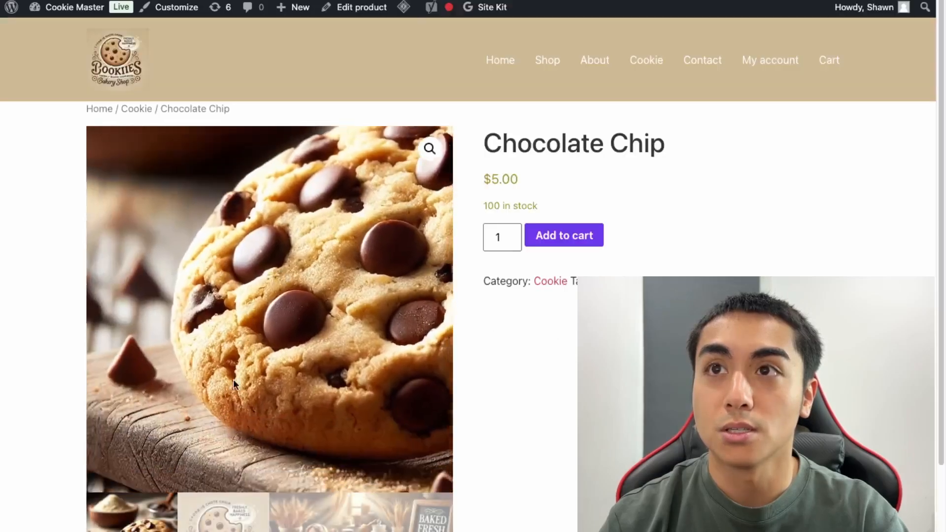
scroll(443, 449, "down", 1)
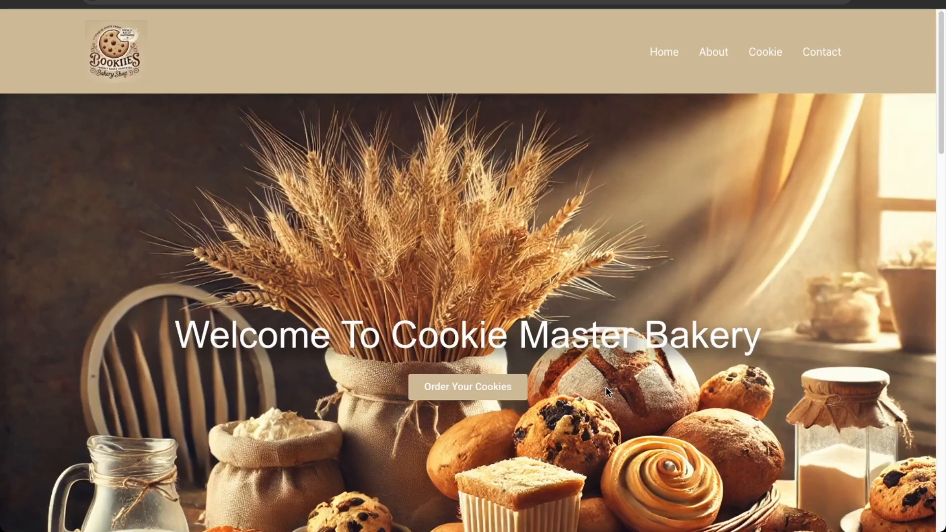
scroll(605, 390, "down", 5)
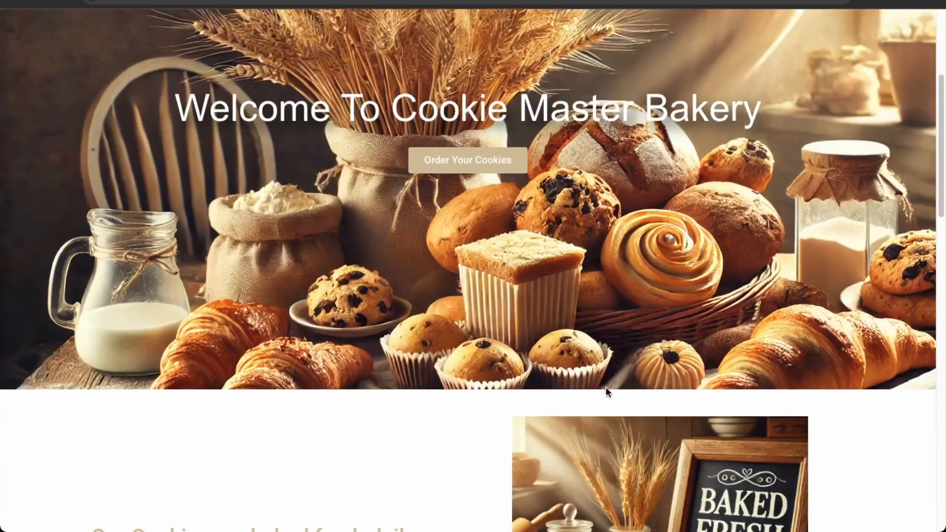
scroll(606, 390, "down", 3)
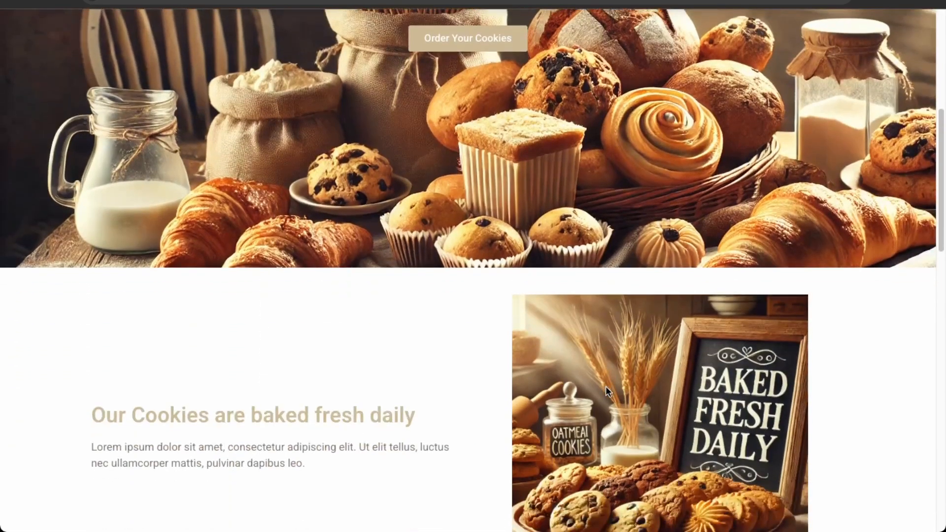
scroll(606, 390, "down", 4)
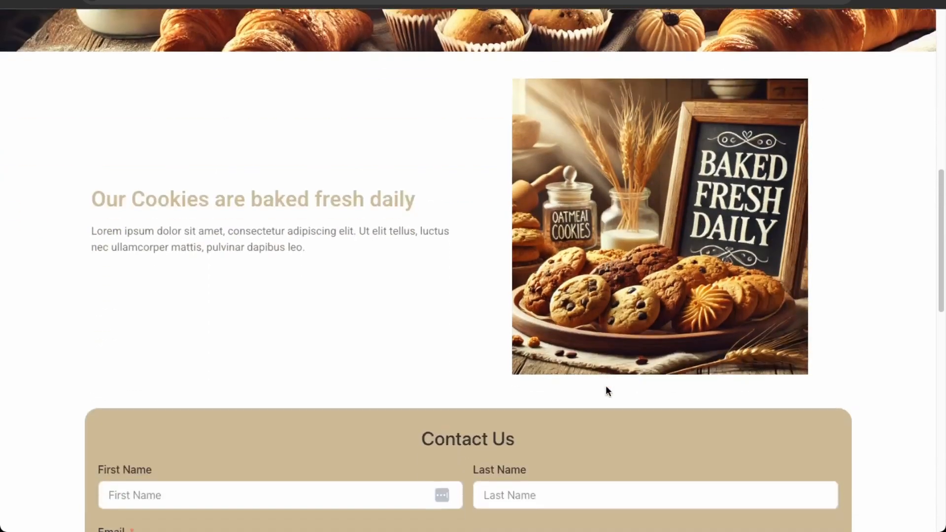
scroll(405, 383, "down", 16)
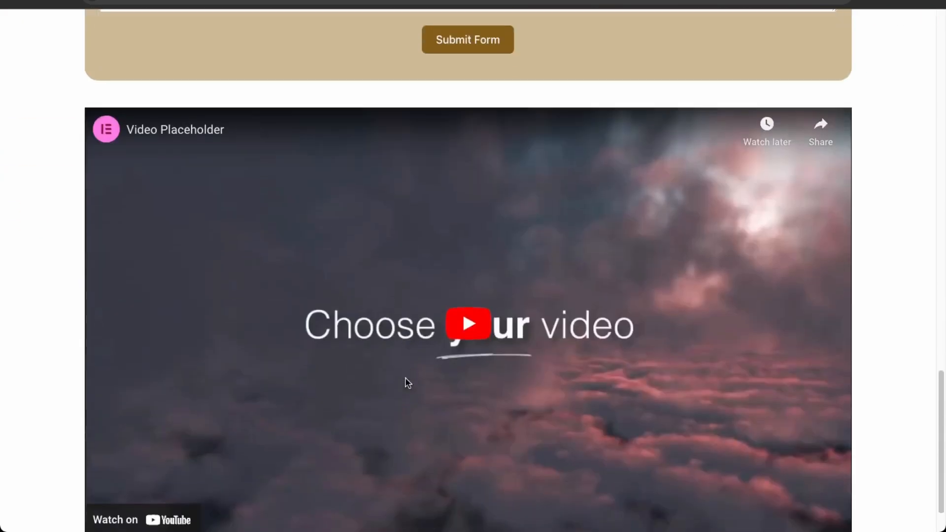
scroll(405, 378, "up", 20)
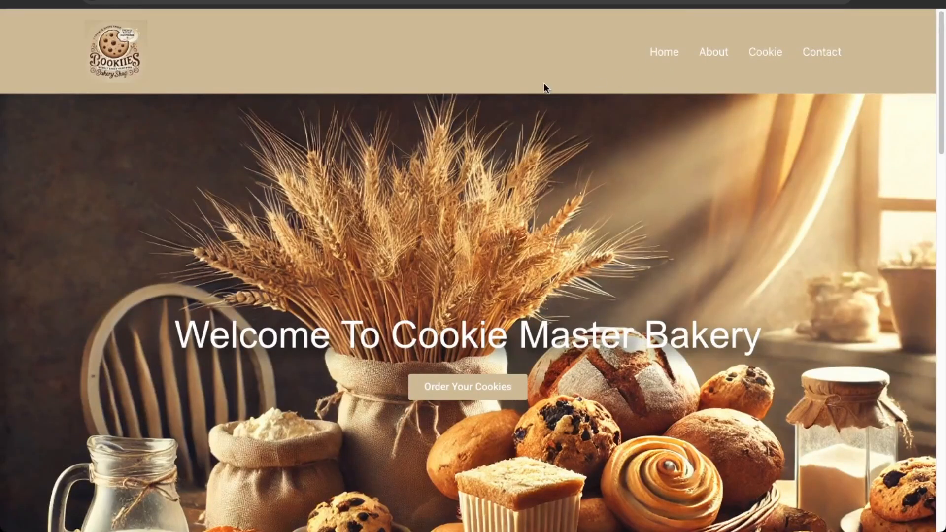
Step: Go to the site's admin dashboard, search the plugin directory for WooCommerce, and install and activate that plugin
left_click(408, 2)
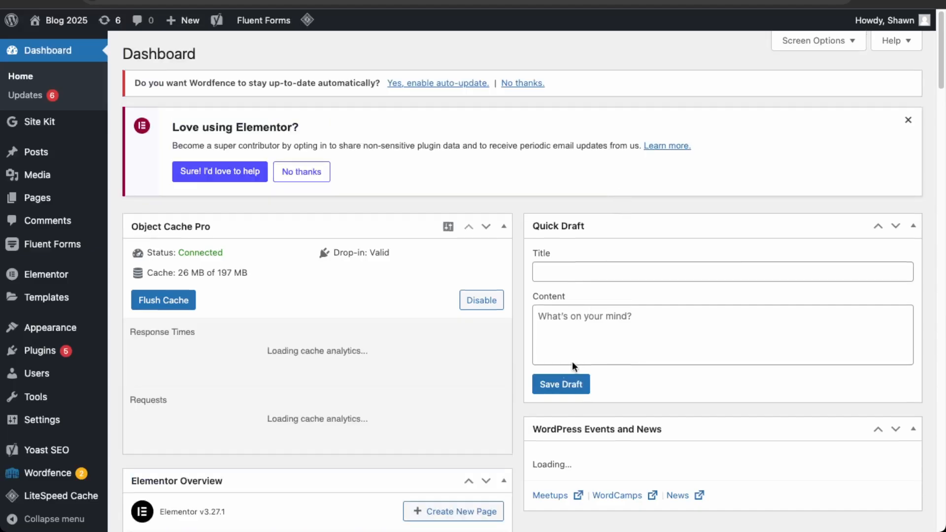
mouse_move(44, 353)
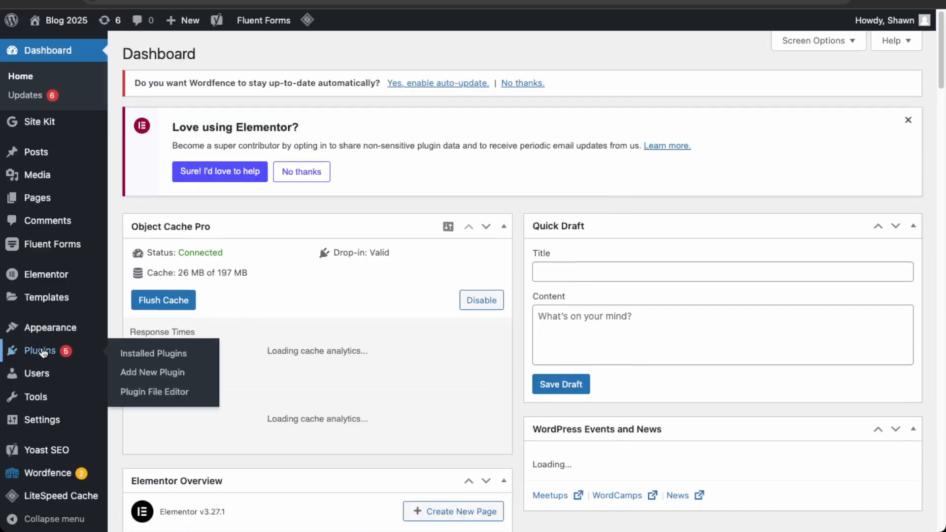
left_click(147, 373)
type("Woocommerce")
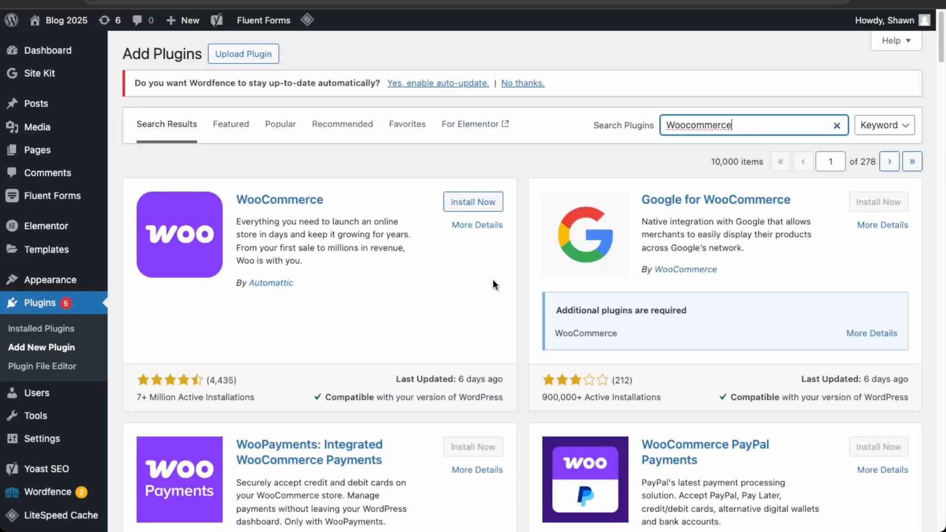
left_click(484, 202)
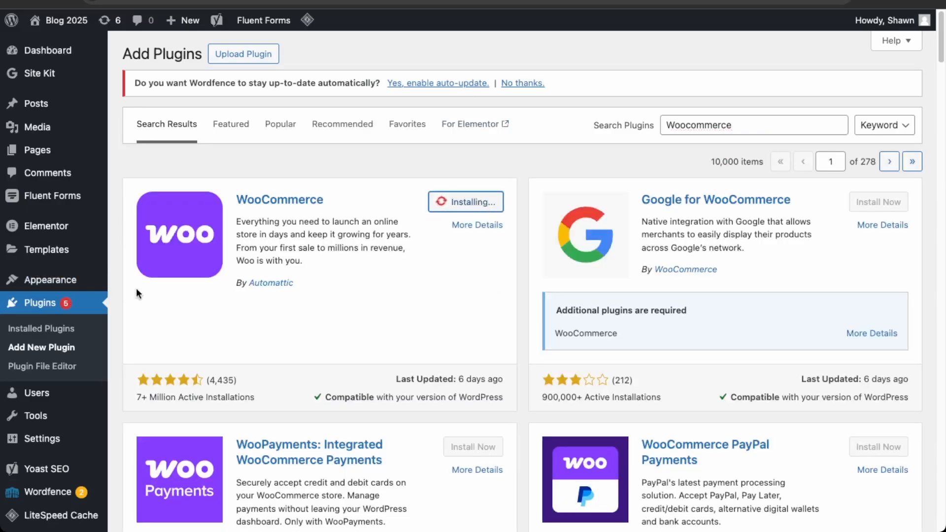
left_click(465, 206)
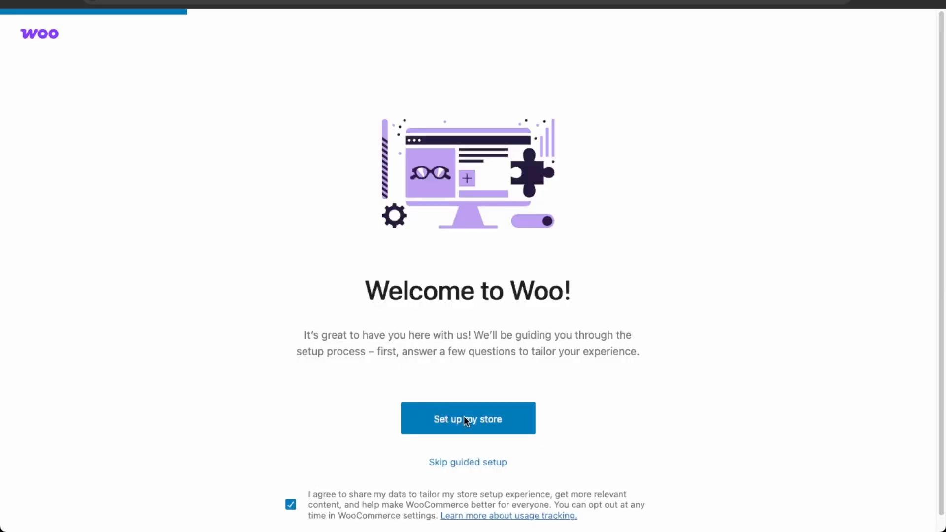
Step: Complete the guided store setup with the store name Cookie Master and the Food and drink industry, skipping the free features
left_click(436, 409)
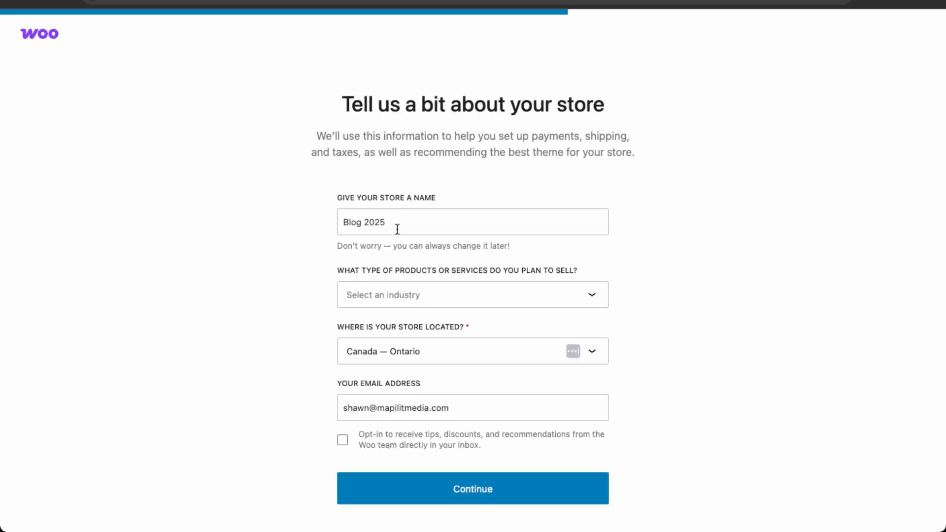
left_click_drag(390, 232, 306, 220)
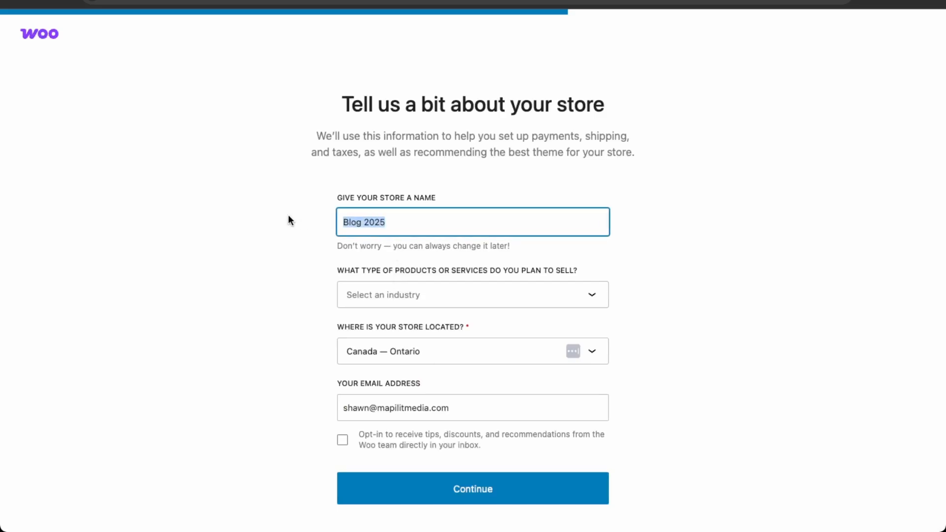
type("Cookie Master")
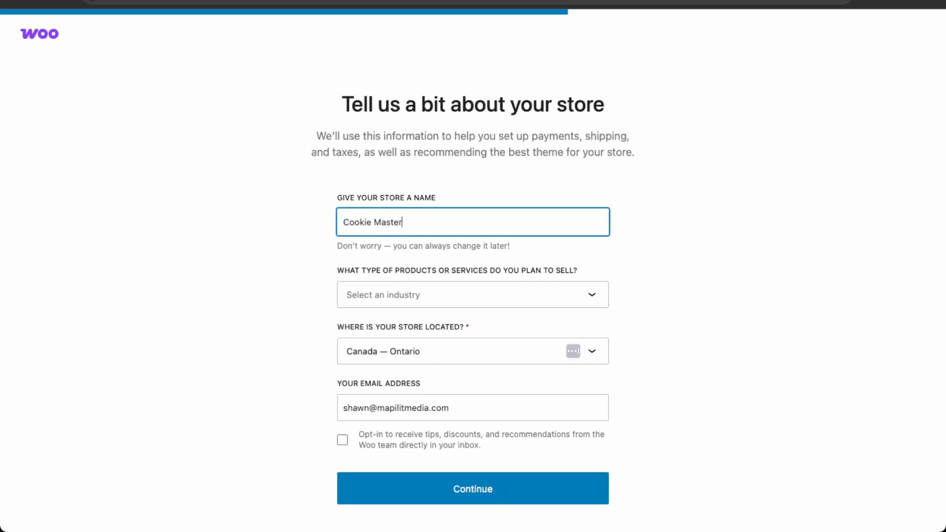
left_click(401, 291)
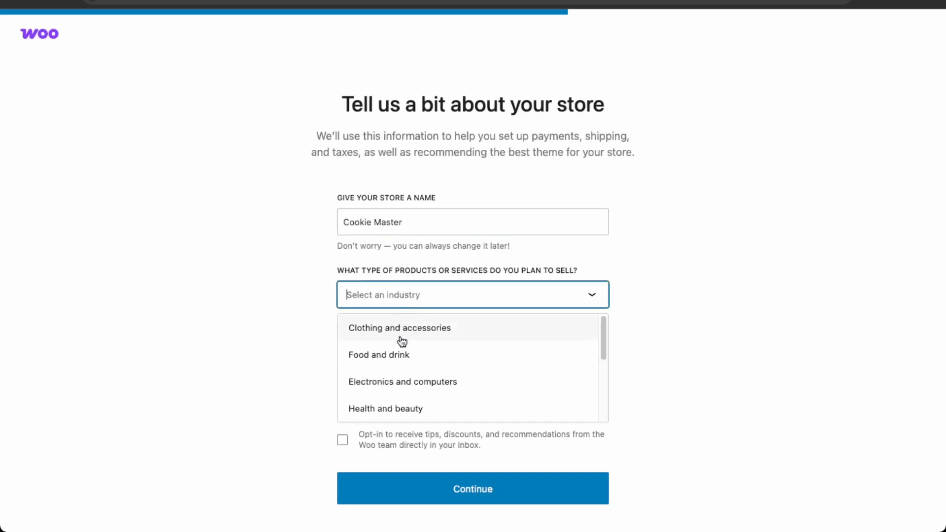
left_click(400, 353)
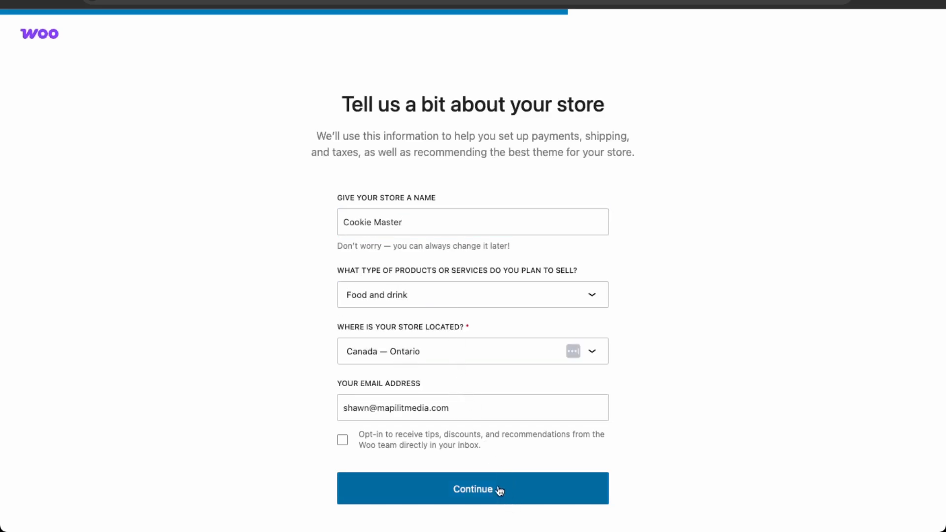
left_click(473, 498)
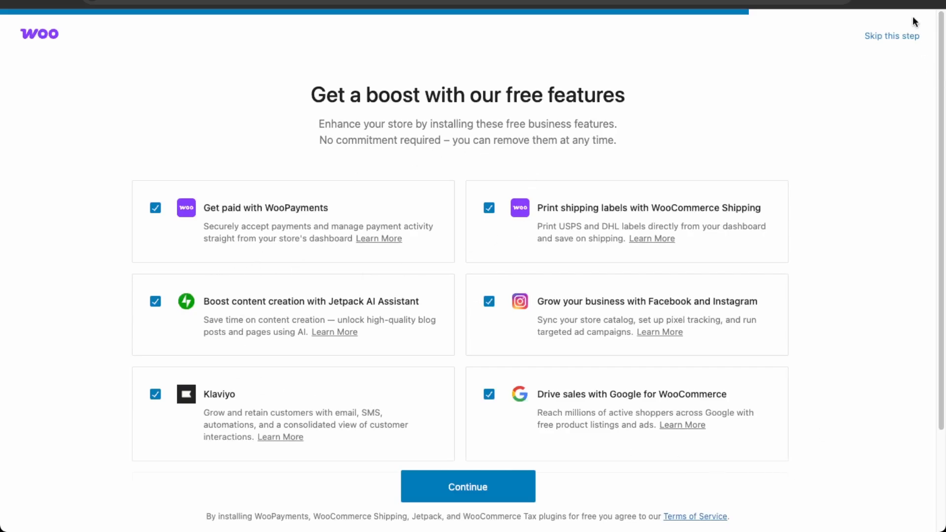
left_click(897, 42)
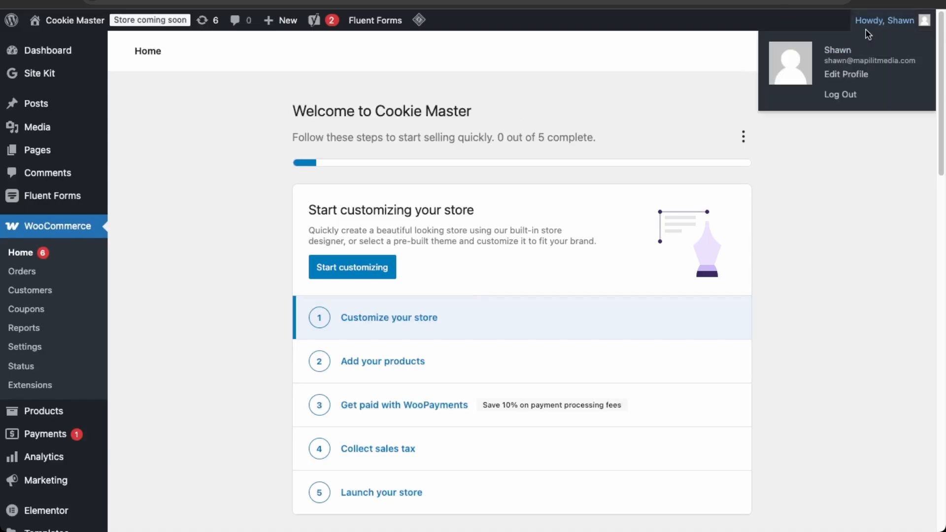
Step: Change the store's site visibility to Live and save the setting
left_click(843, 64)
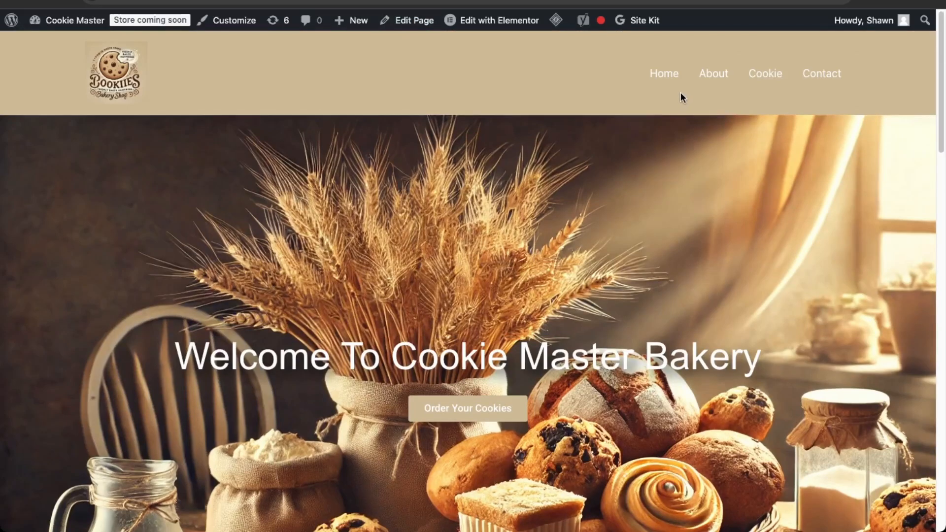
left_click(170, 28)
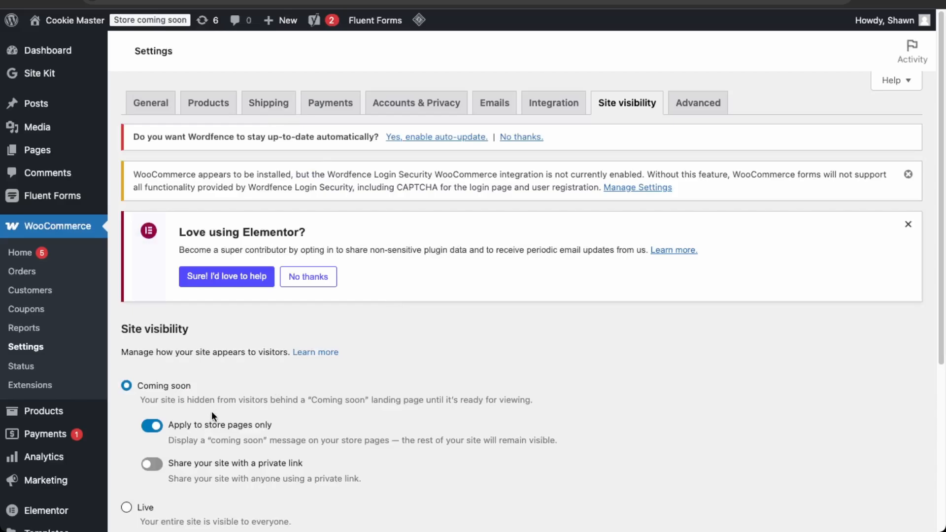
scroll(224, 408, "down", 4)
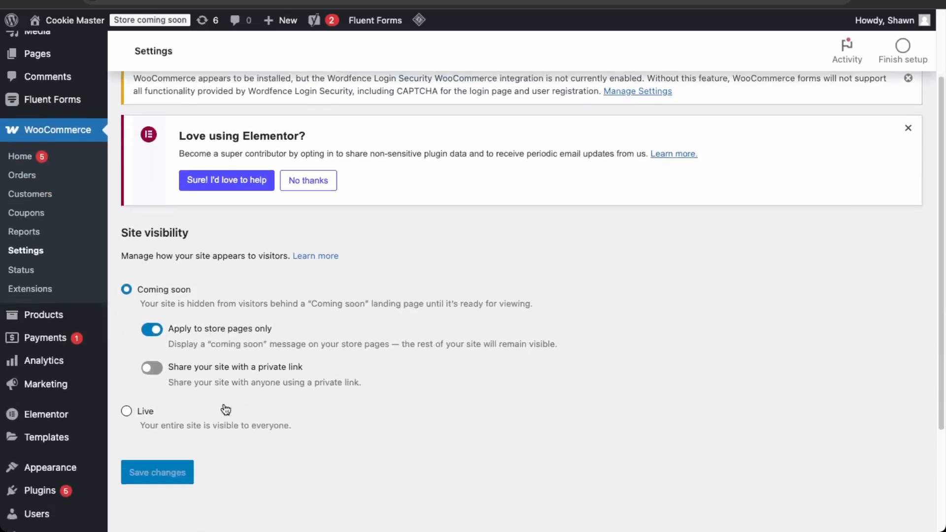
left_click(126, 411)
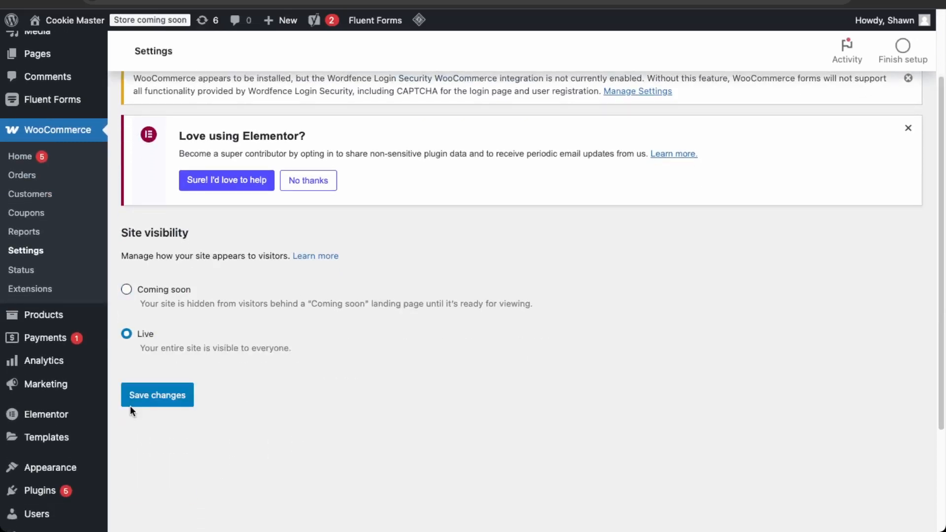
left_click(158, 396)
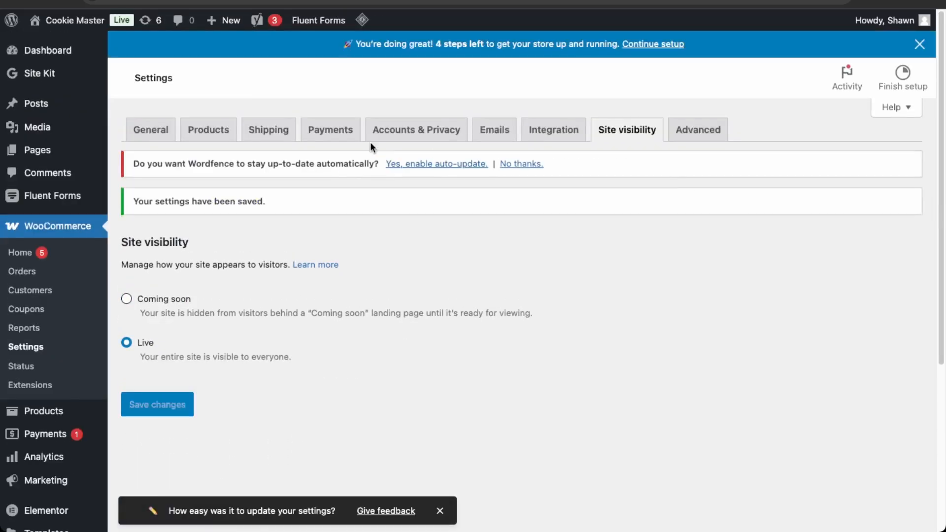
Step: Dismiss the Elementor notice in the general store settings and fill in the store address with Canada — Ontario as country and state
left_click(145, 129)
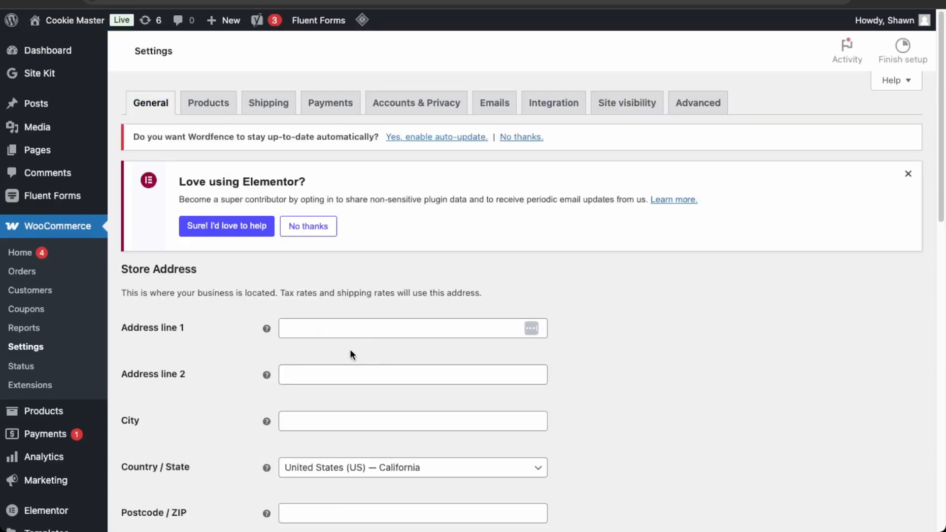
scroll(204, 310, "down", 10)
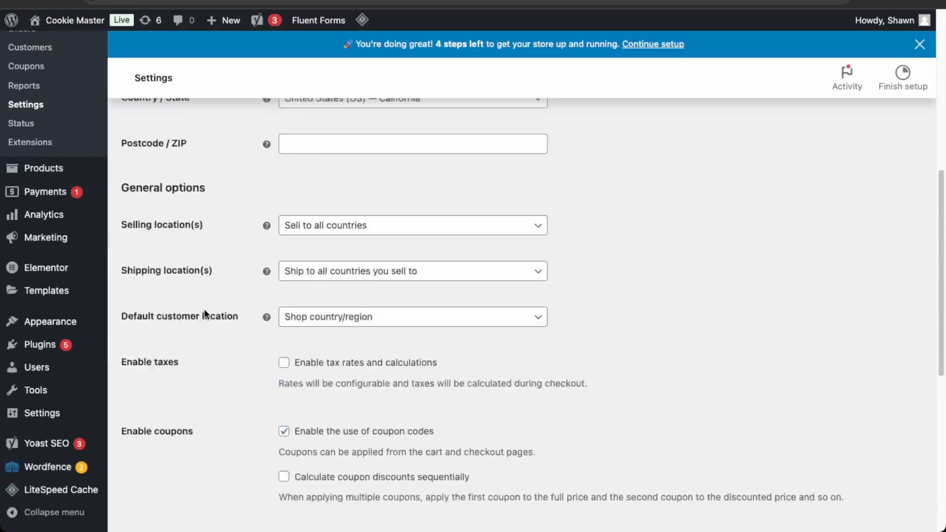
scroll(204, 309, "up", 10)
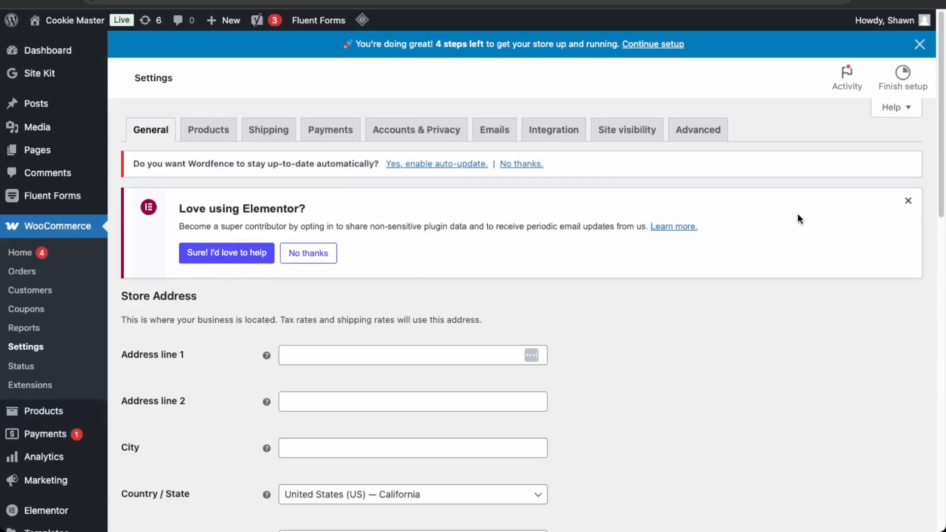
left_click(907, 200)
left_click(321, 249)
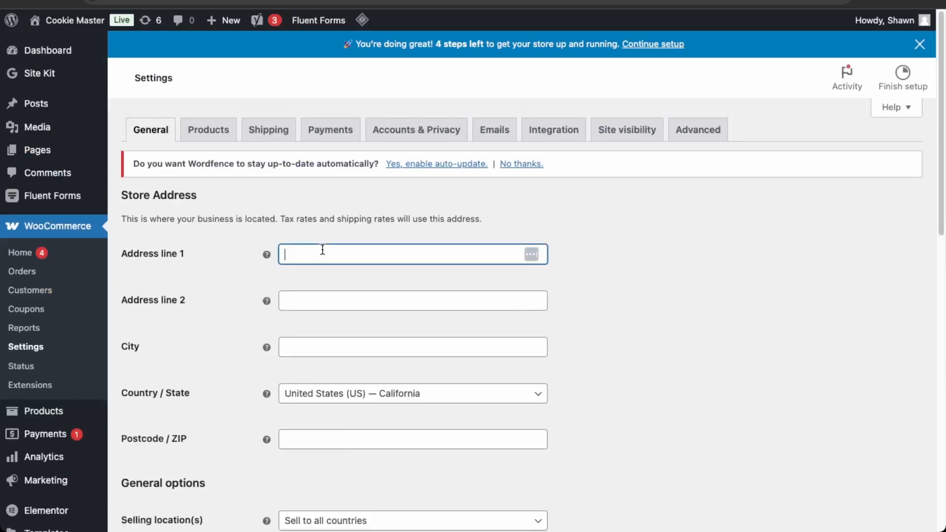
type("202")
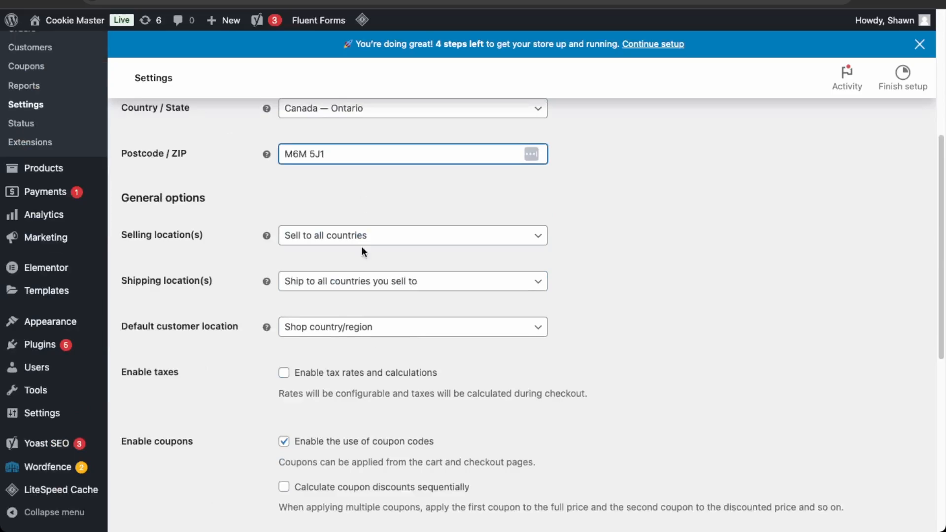
Step: Restrict the selling locations to specific countries and add Canada and United States (US)
left_click(366, 240)
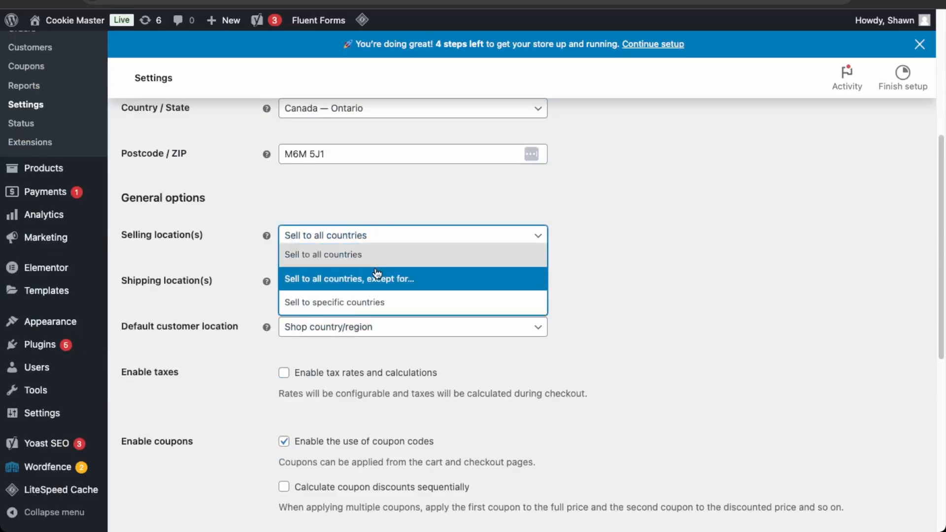
left_click(429, 199)
left_click(410, 246)
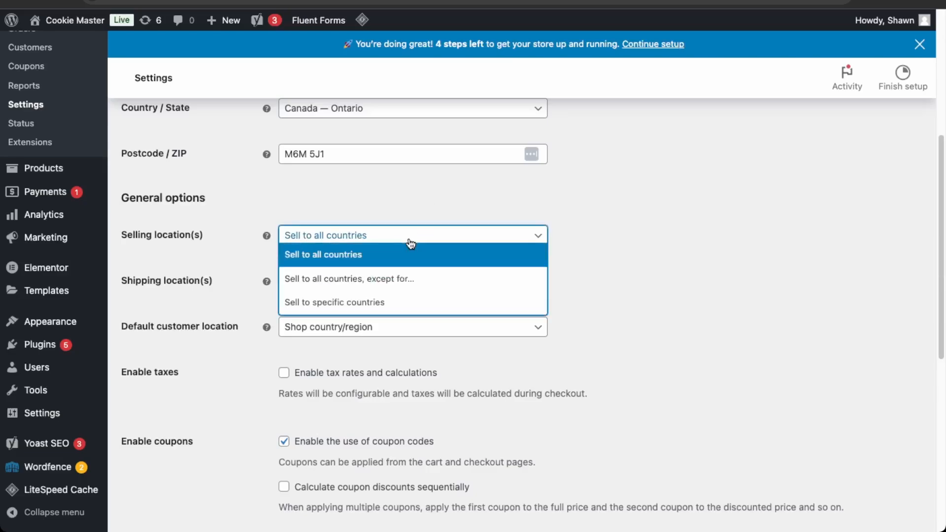
left_click(375, 308)
left_click(375, 284)
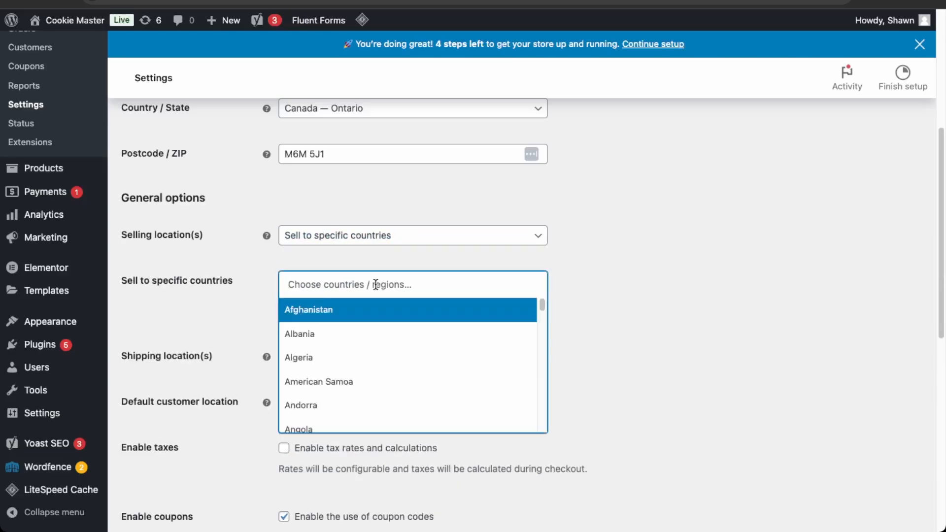
type("CANADA")
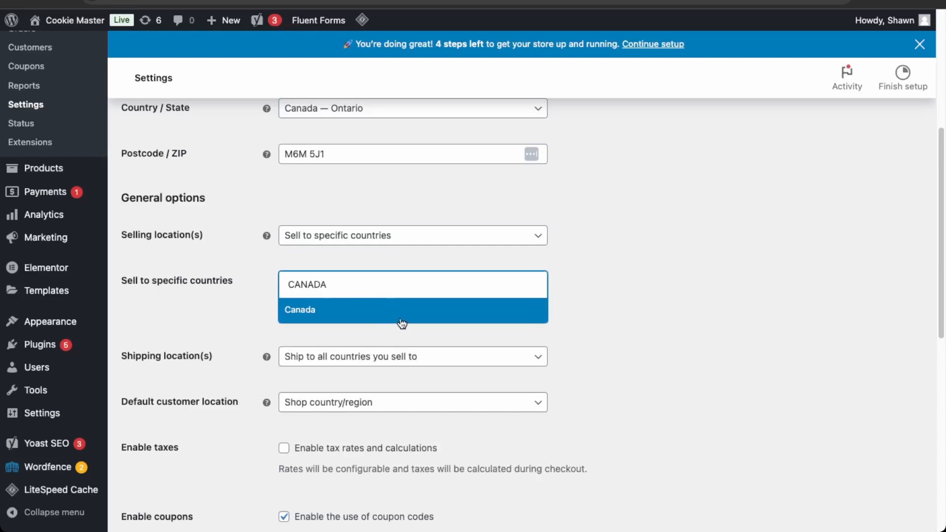
left_click(401, 315)
type("UN")
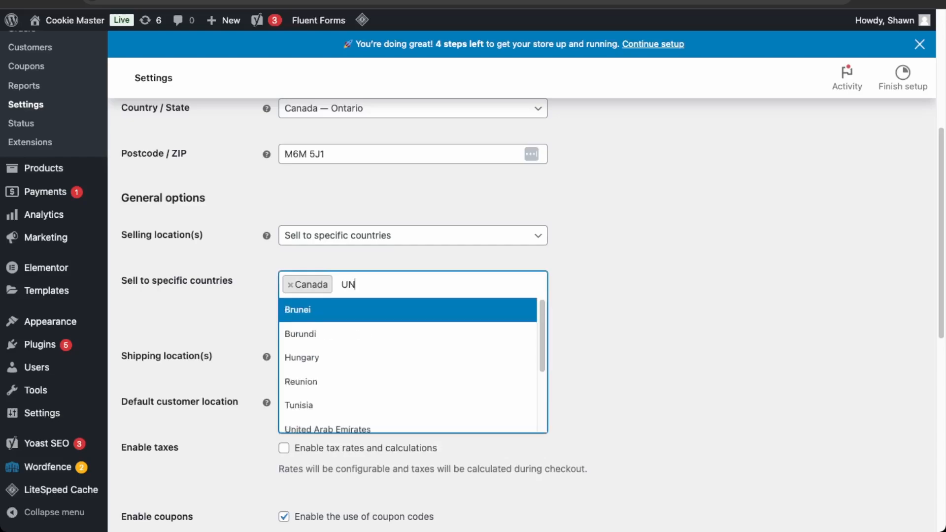
type("ITE")
left_click(359, 357)
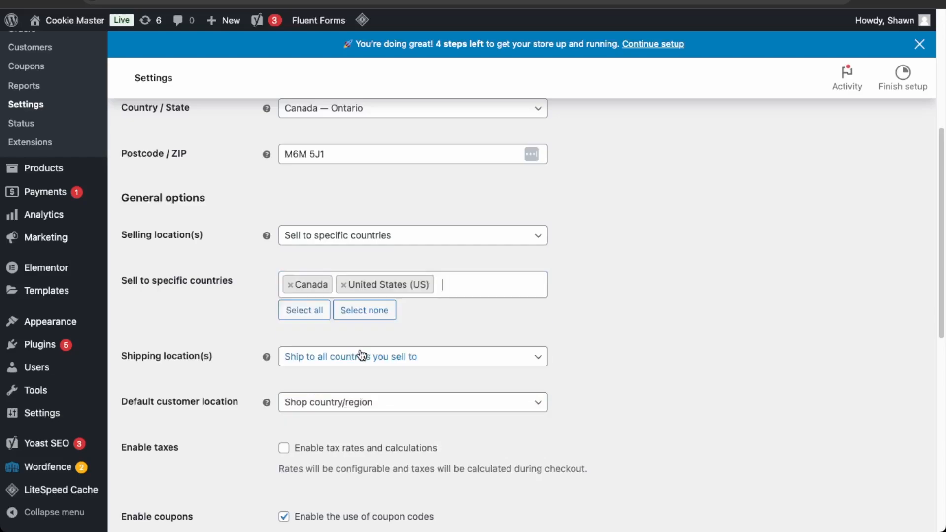
Step: Set the shipping locations to all countries you sell to and the default customer location to Shop country/region
left_click(422, 365)
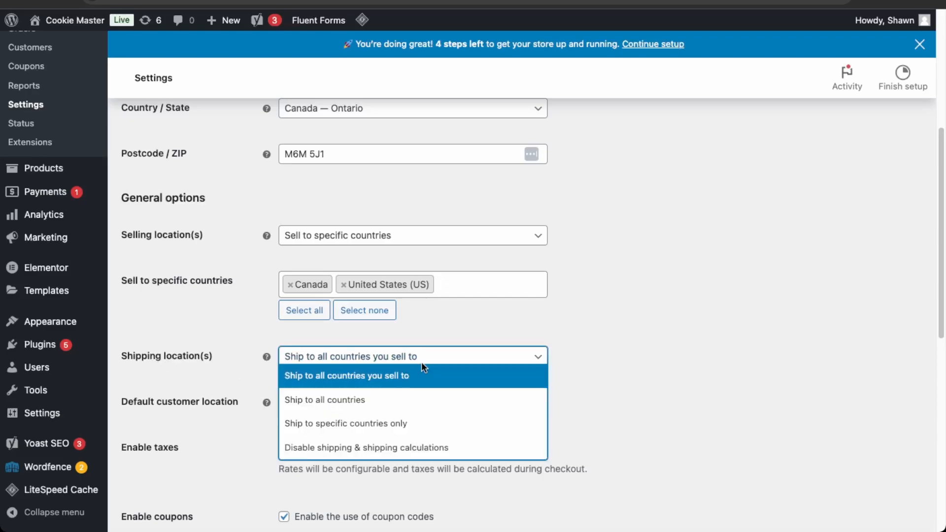
left_click(376, 379)
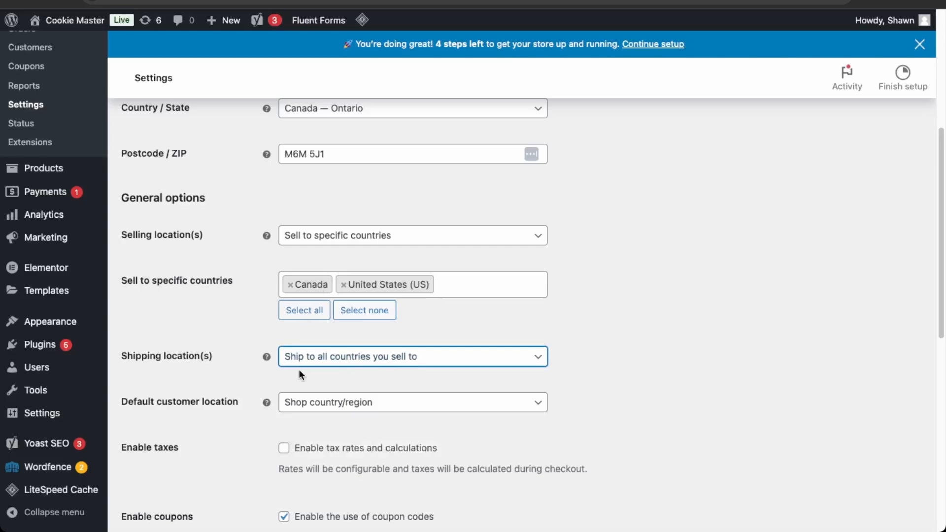
left_click(328, 407)
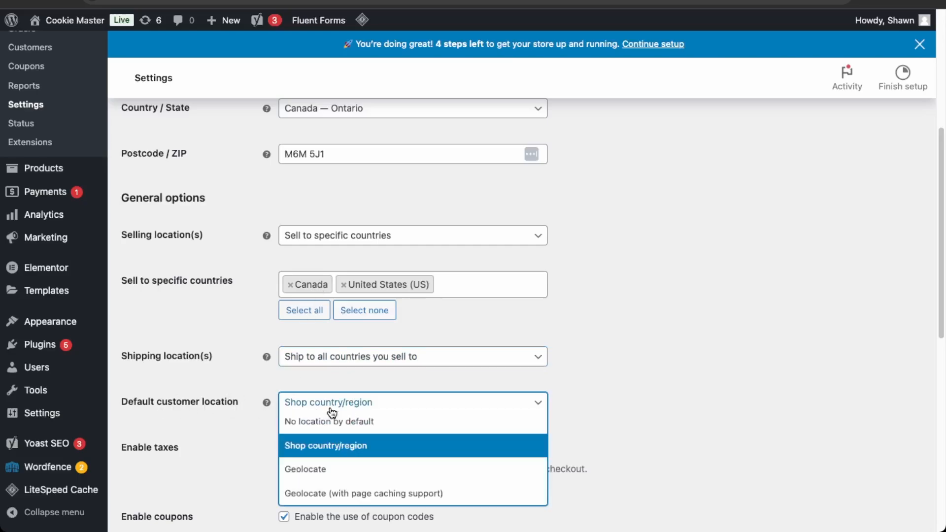
left_click(318, 448)
Step: Enable tax rates and calculations in the general store settings and check the coupon and currency options
scroll(228, 435, "down", 4)
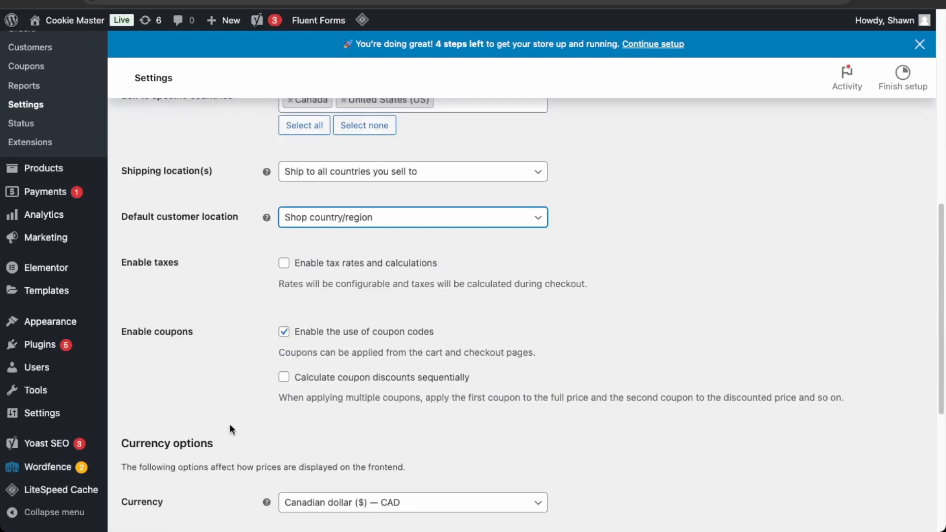
left_click(284, 264)
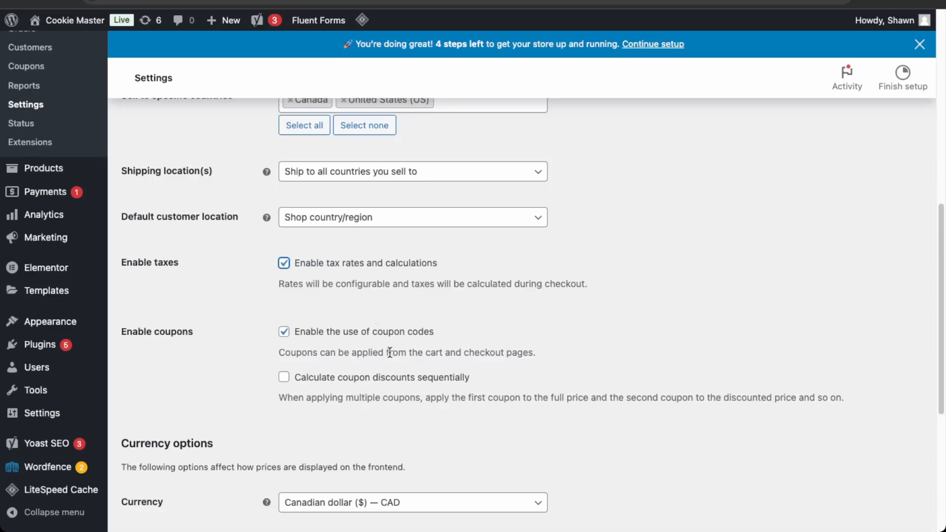
scroll(518, 381, "down", 3)
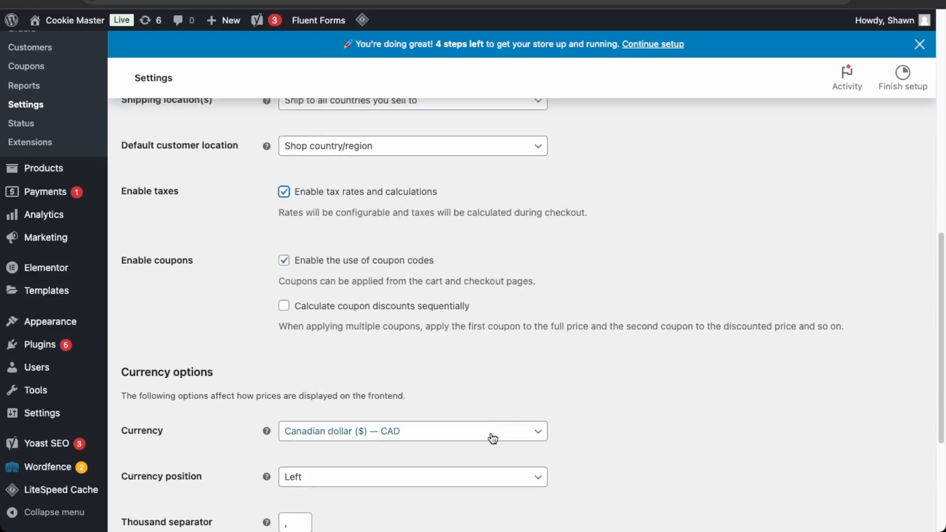
scroll(493, 438, "down", 1)
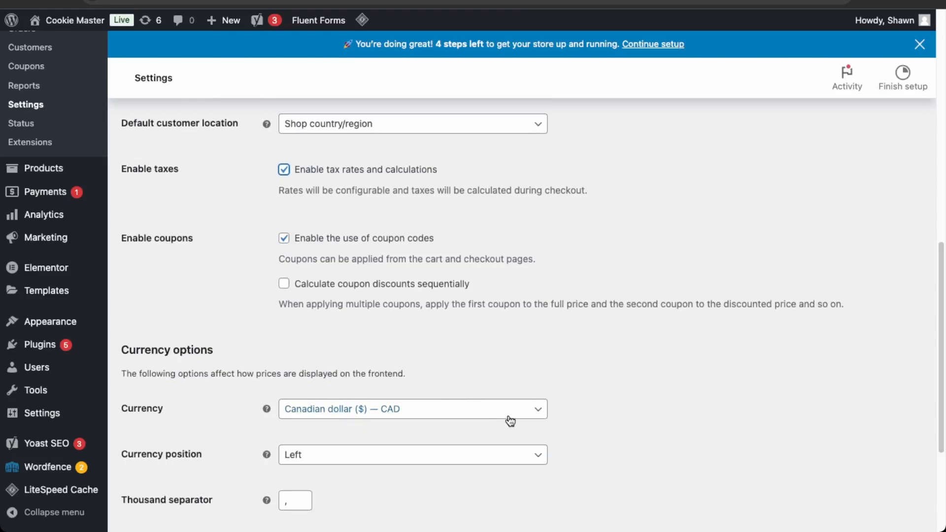
scroll(510, 420, "down", 5)
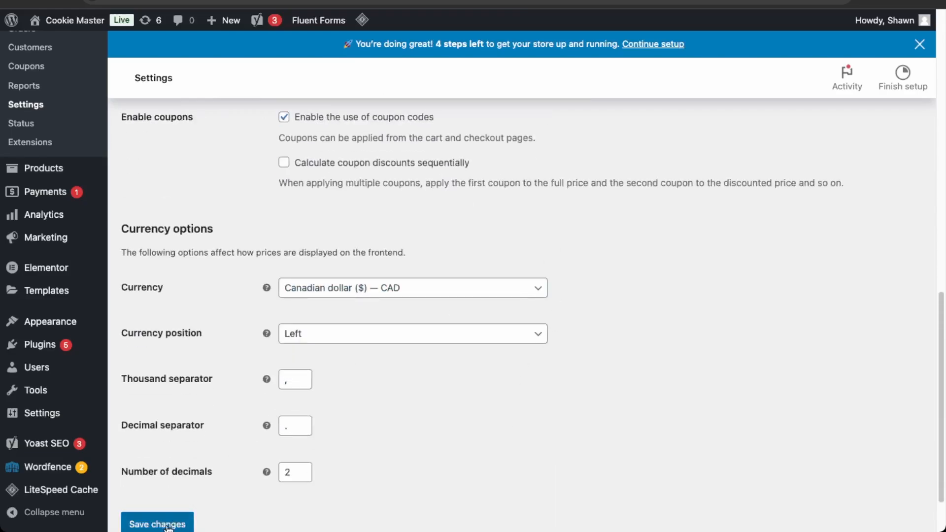
scroll(264, 386, "up", 12)
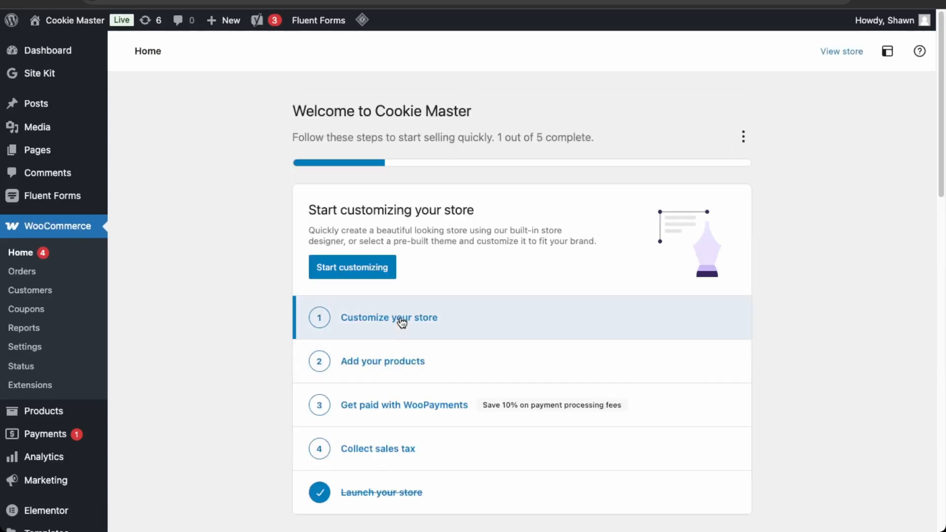
Step: Open the store customization from the WooCommerce home and examine the Store Notice, Product Images and Product Catalog options
left_click(359, 274)
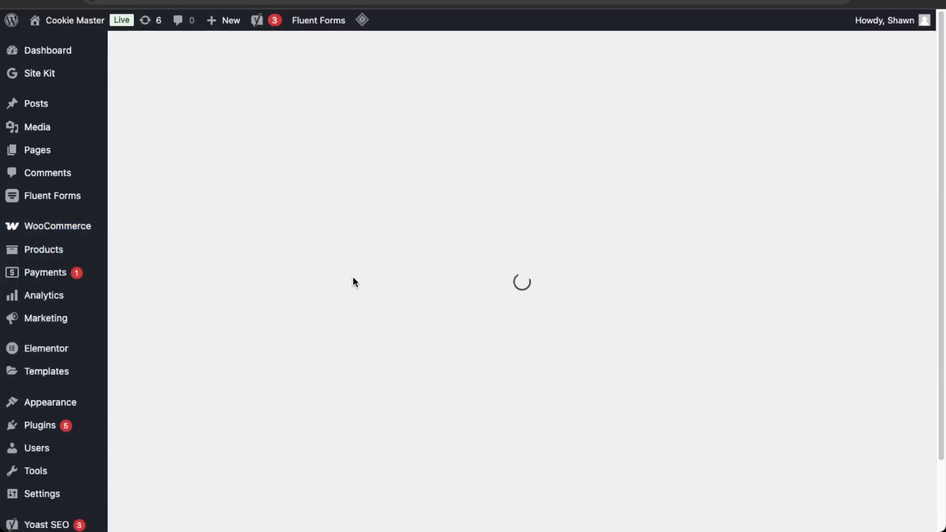
scroll(267, 288, "down", 15)
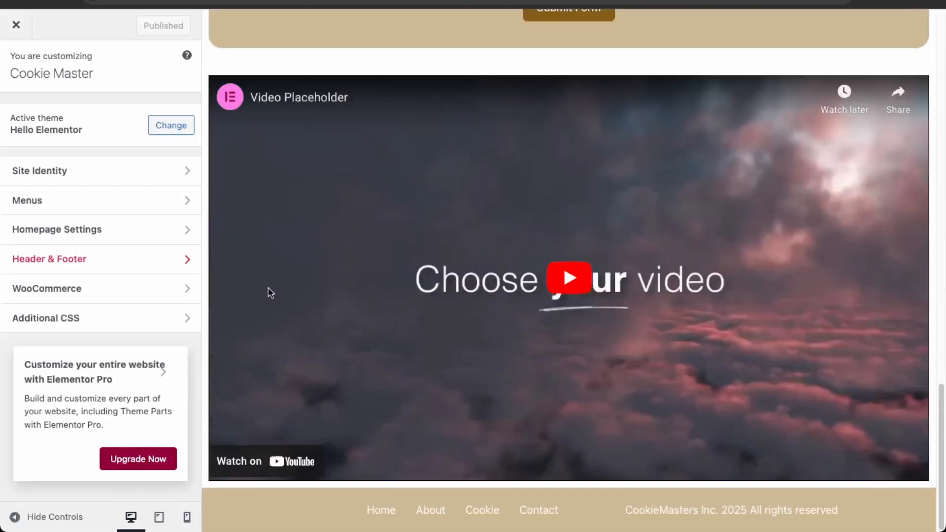
left_click(129, 286)
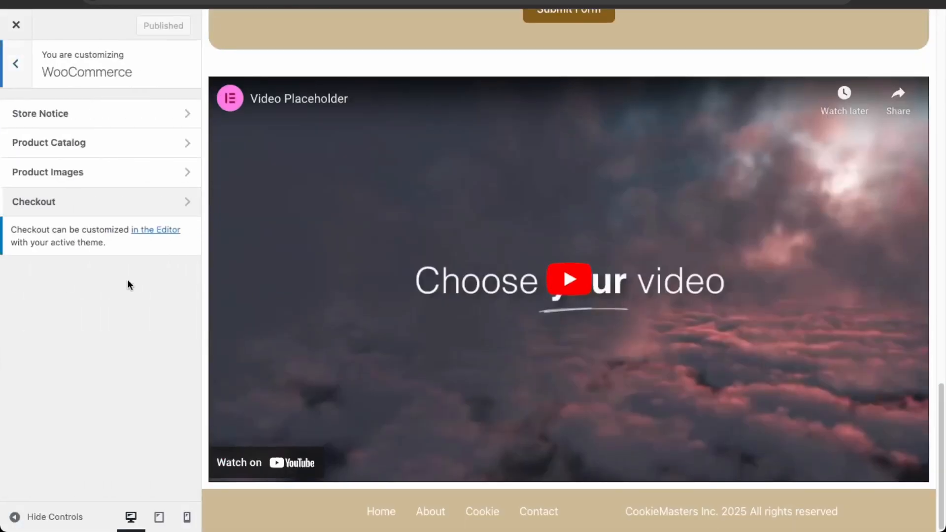
left_click(133, 116)
key("Escape")
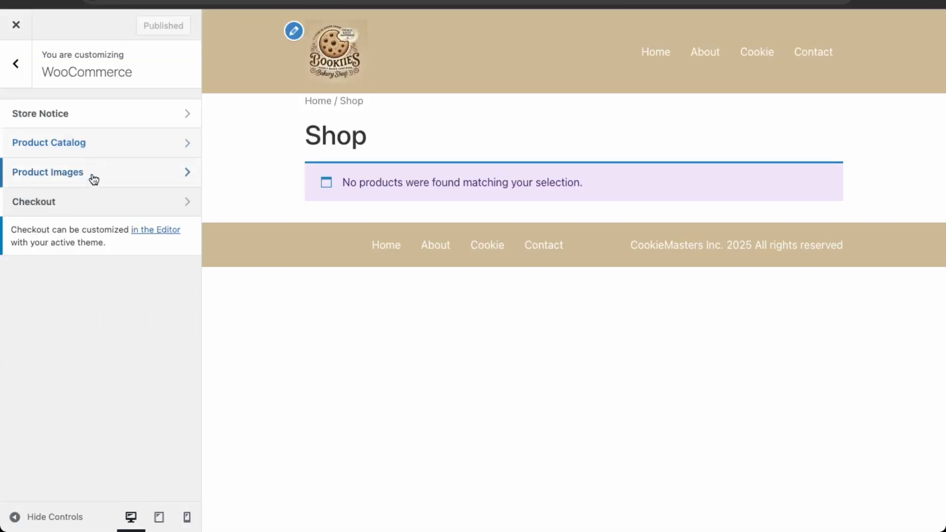
left_click(94, 180)
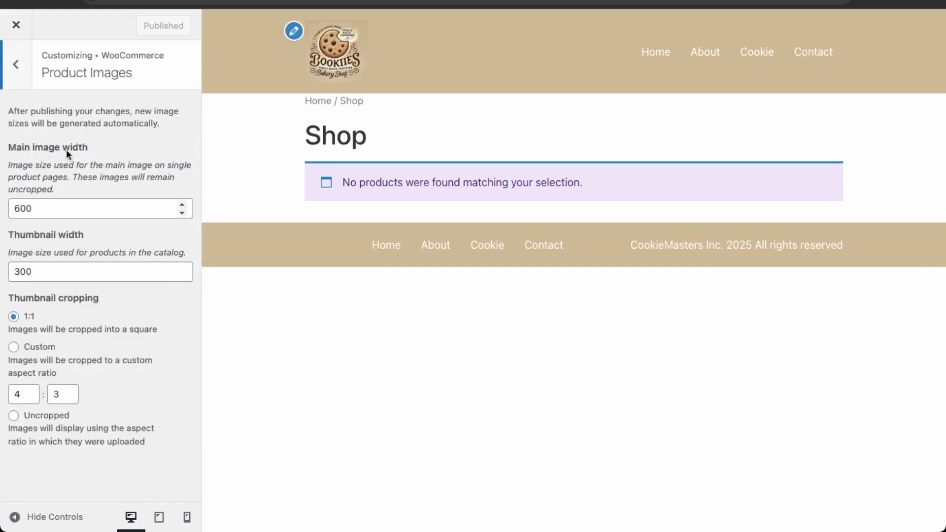
left_click(18, 78)
left_click(101, 156)
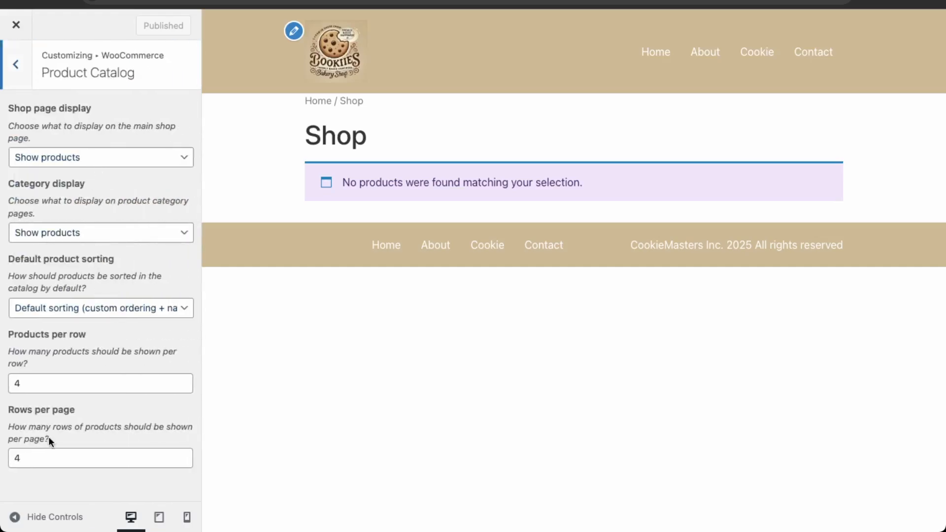
left_click(23, 81)
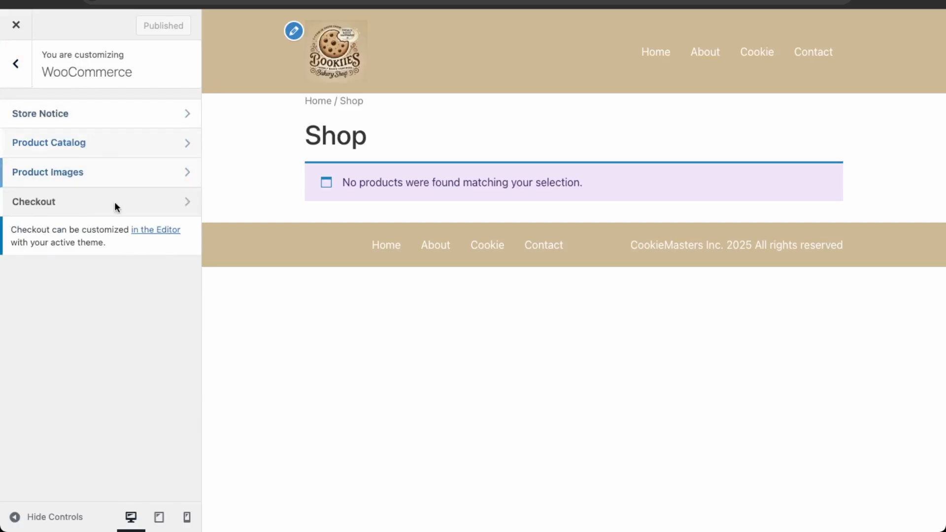
left_click(13, 24)
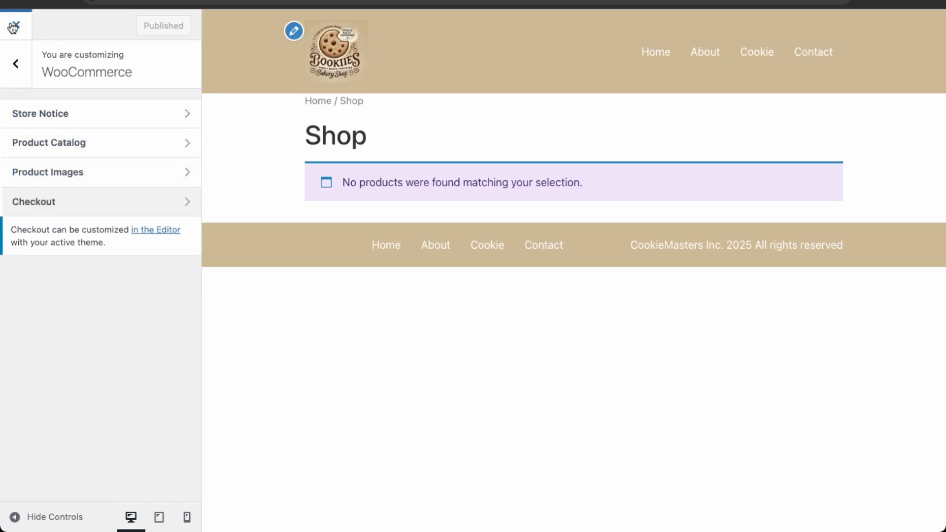
Step: Start a new store product and name it Chocolate Chip
mouse_move(64, 234)
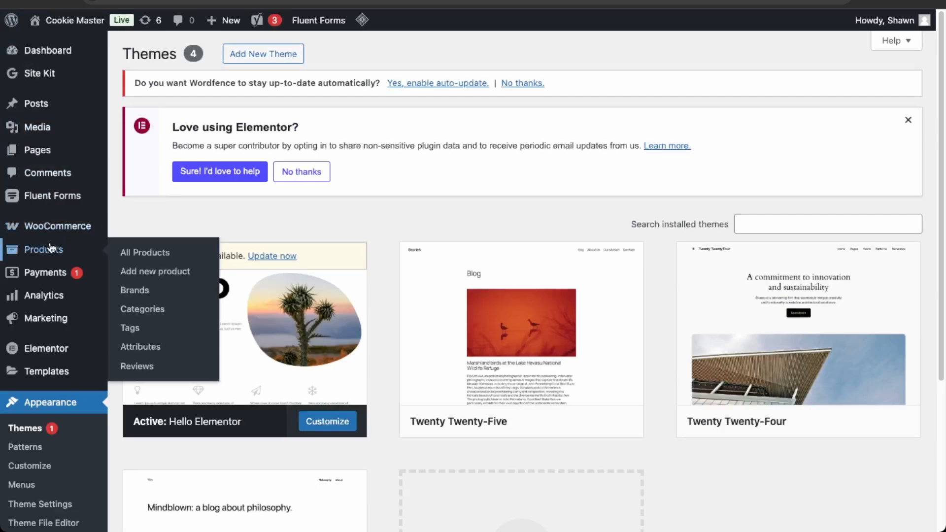
left_click(154, 272)
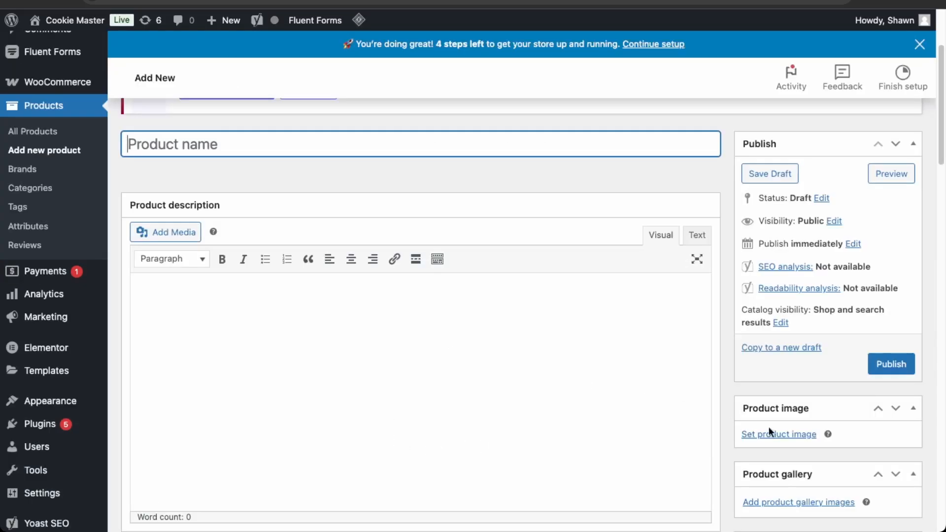
type("CO")
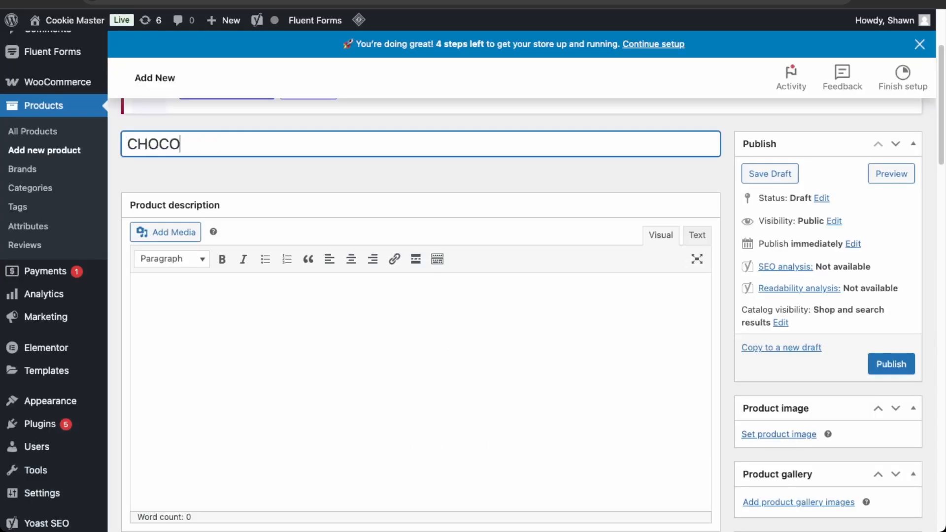
key("BackSpace")
key("BackSpace")
key("BackSpace")
type("hocolate Chip")
Step: Set the chocolate chip cookie picture from the media library as the product image
left_click(772, 433)
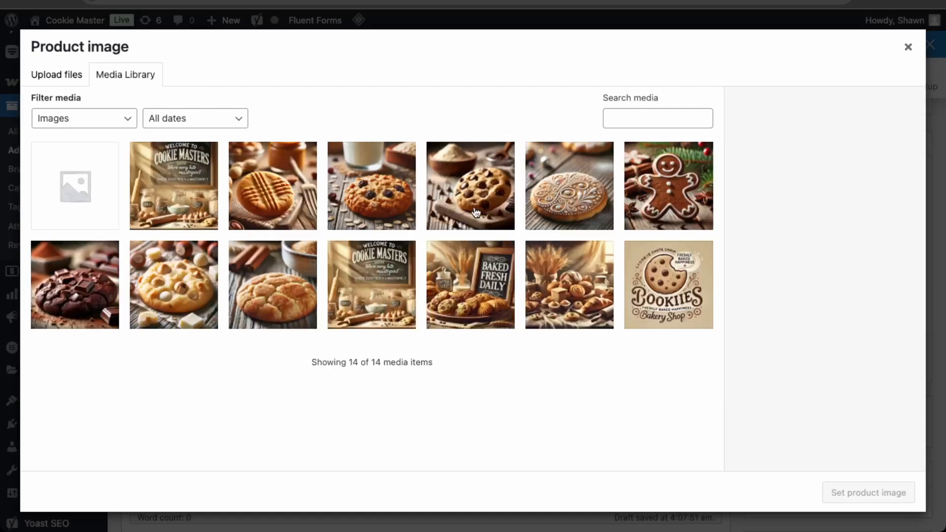
left_click(476, 213)
left_click(867, 492)
Step: Enter "chocolate chip cookie" as the product description
scroll(473, 403, "down", 3)
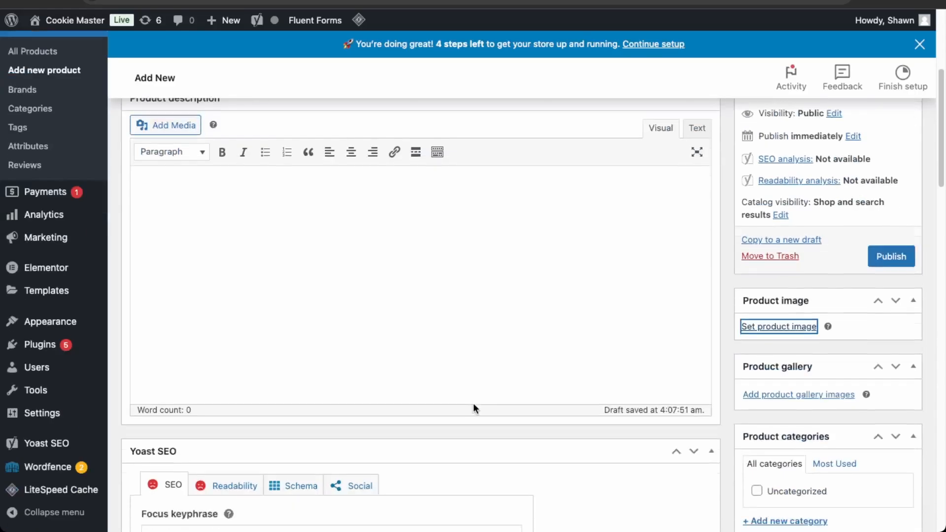
scroll(473, 403, "up", 2)
left_click(230, 302)
scroll(424, 338, "down", 3)
scroll(542, 424, "up", 2)
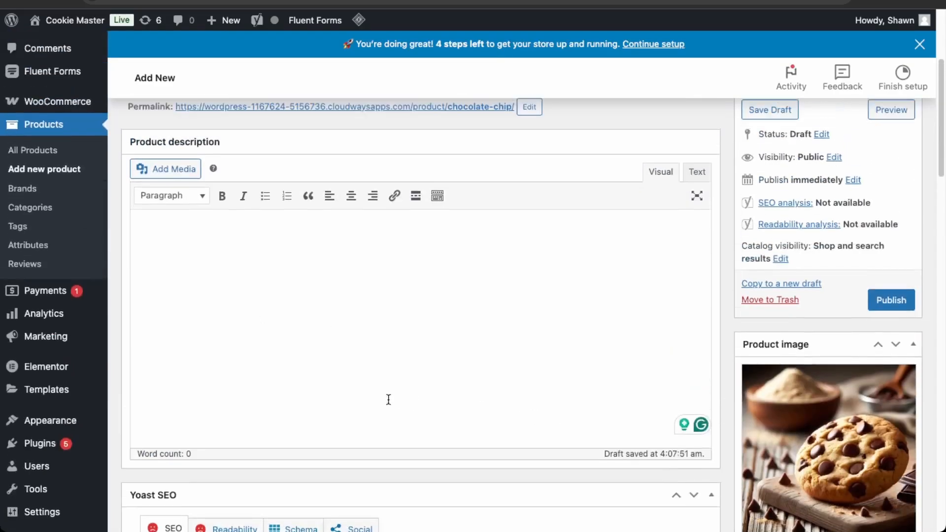
type("chocolate chip cookie")
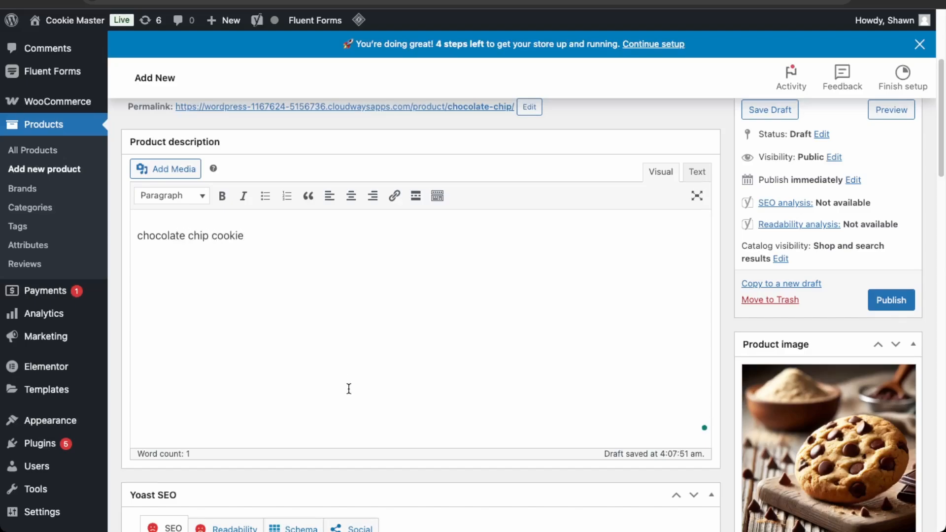
Step: Add the Bookiies Bakery Shop logo image, cookie.webp, to the product gallery
scroll(348, 389, "down", 5)
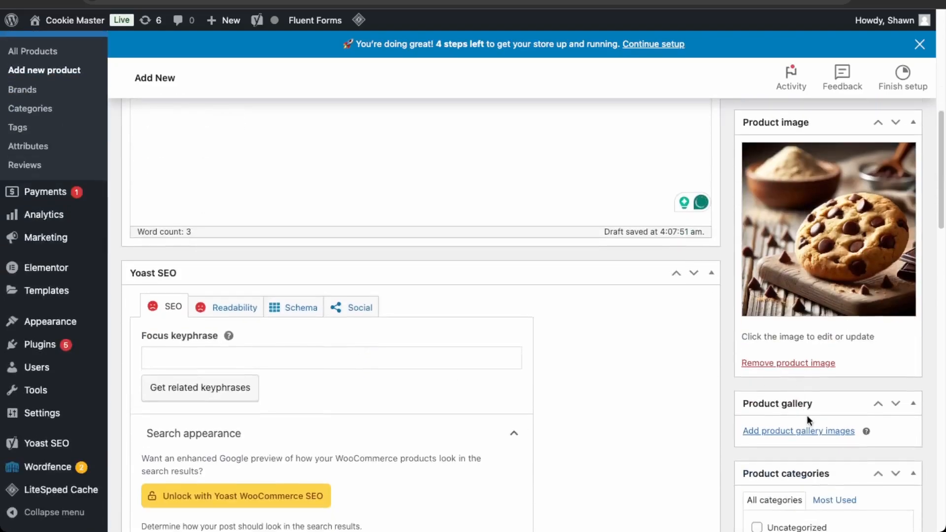
left_click(805, 435)
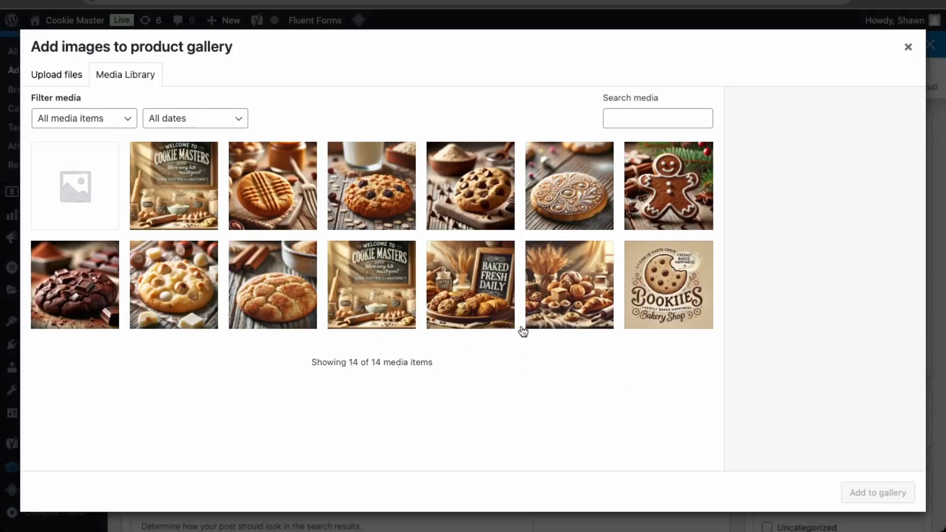
left_click(584, 312)
left_click(485, 305)
left_click(658, 306)
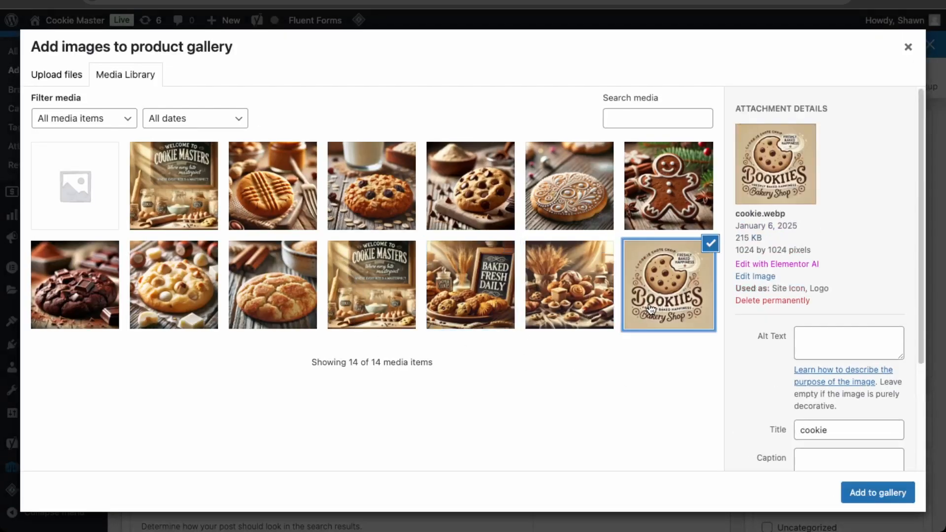
left_click(893, 498)
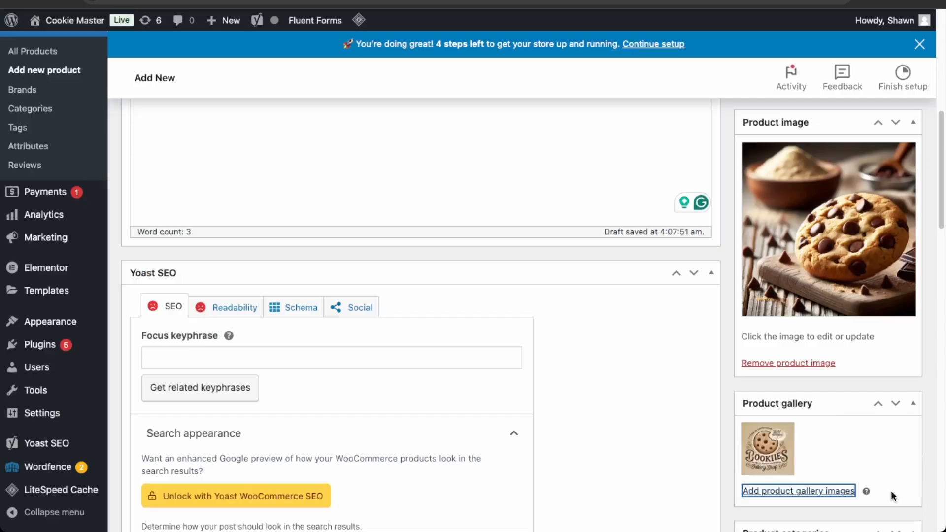
Step: Add the images backery.webp and daily-cookie.webp to the product gallery
left_click(840, 490)
left_click(597, 329)
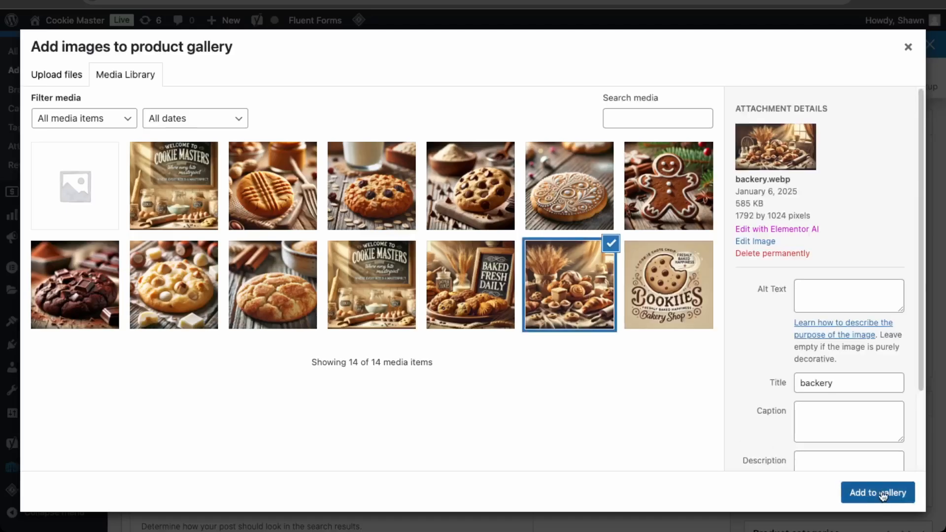
left_click(881, 495)
left_click(840, 490)
left_click(470, 285)
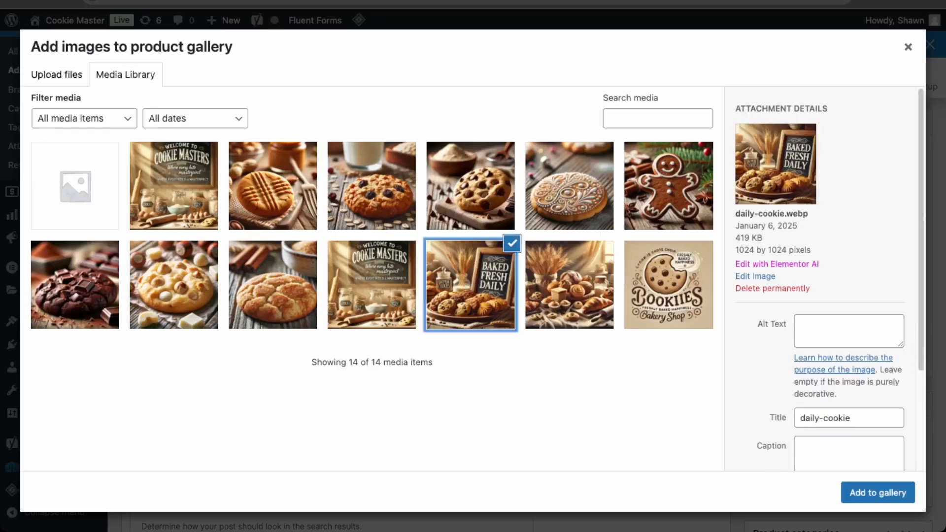
left_click(877, 492)
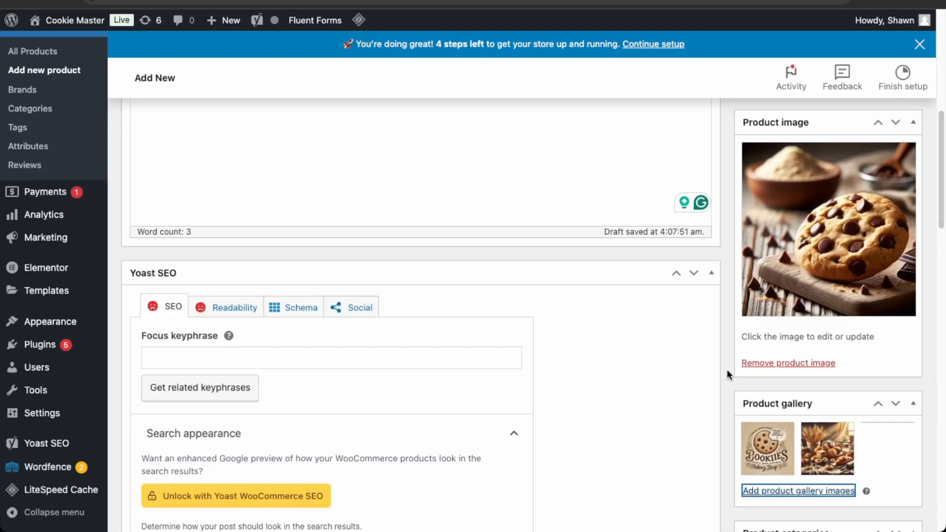
Step: Collapse the Yoast SEO section and set the simple product's regular price to $5
scroll(720, 370, "down", 10)
scroll(720, 376, "down", 10)
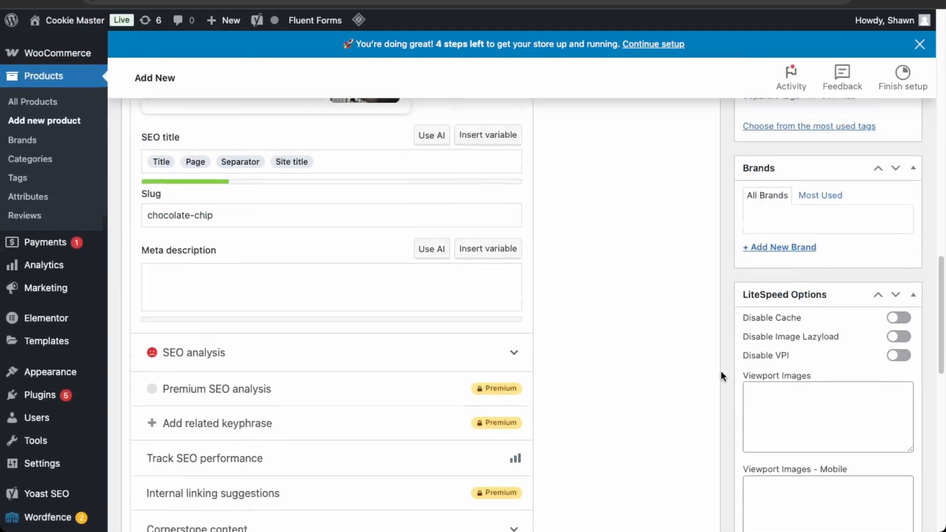
scroll(720, 376, "up", 20)
left_click(710, 336)
scroll(275, 432, "down", 2)
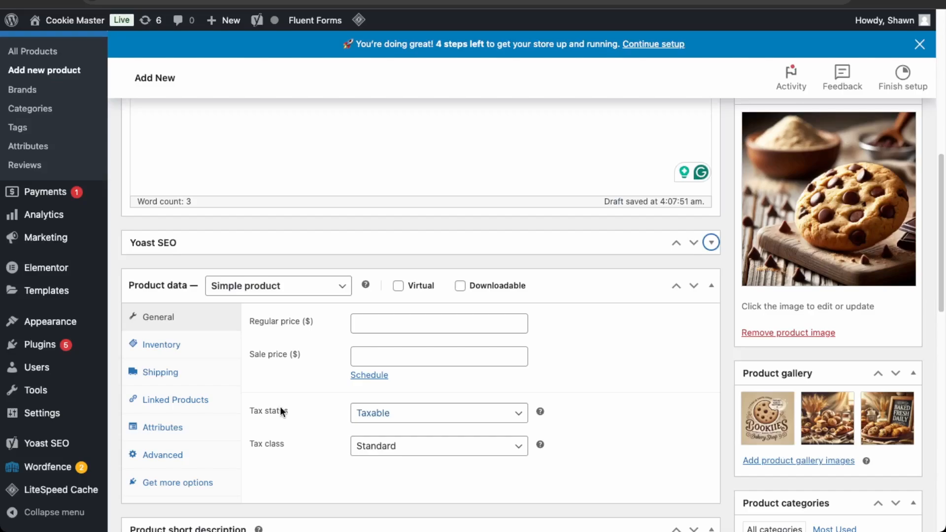
left_click(390, 323)
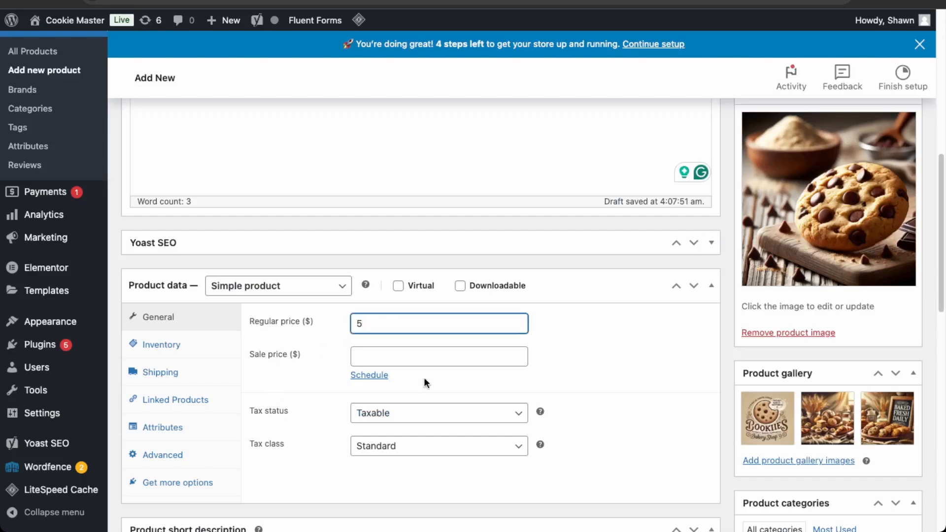
left_click(333, 287)
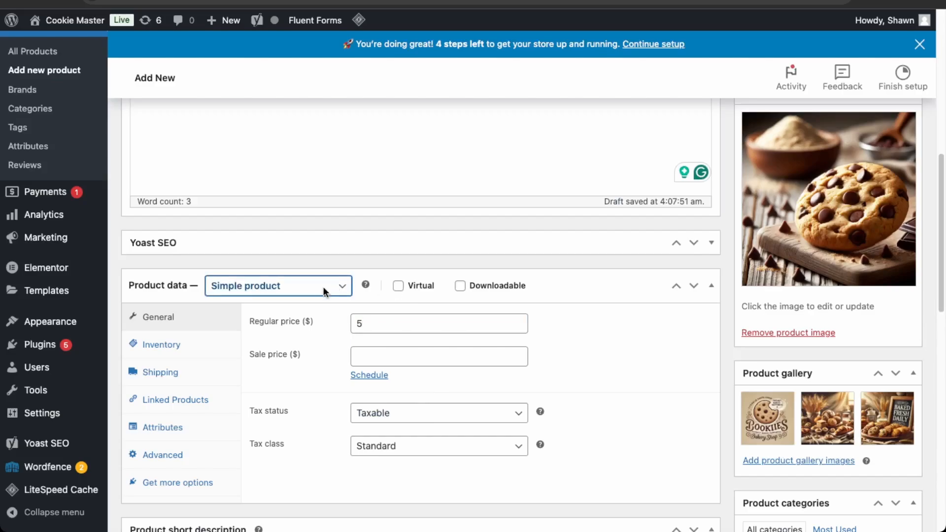
Step: Enable stock quantity tracking in the product's inventory settings and set the quantity to 100
left_click(176, 343)
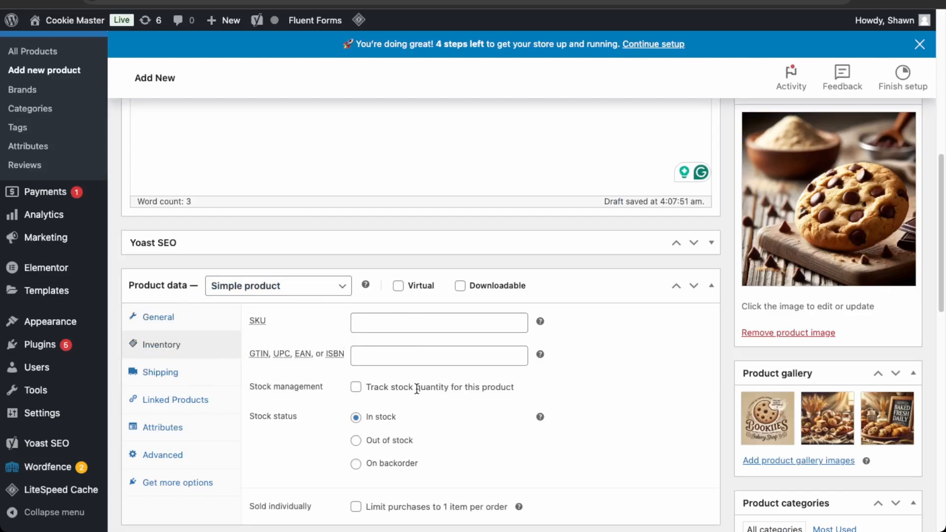
left_click(357, 389)
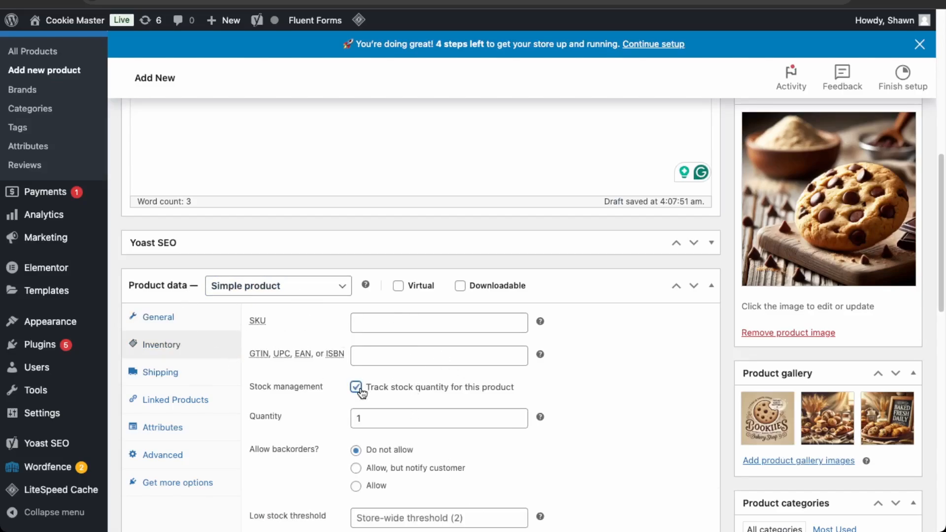
left_click(374, 419)
type("00")
left_click(482, 454)
scroll(191, 374, "down", 3)
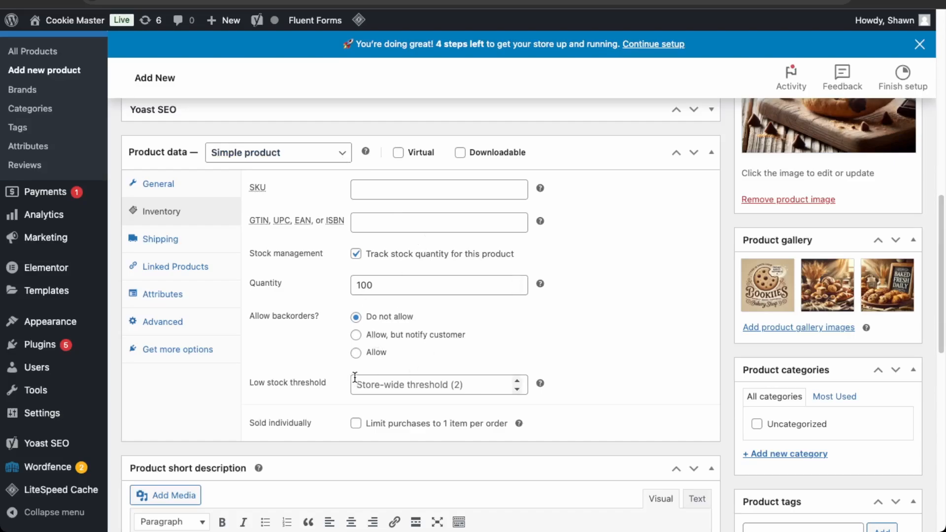
Step: Set the product's shipping weight to 0.05 kg and its dimensions to 5 × 5 × 5 cm
left_click(156, 238)
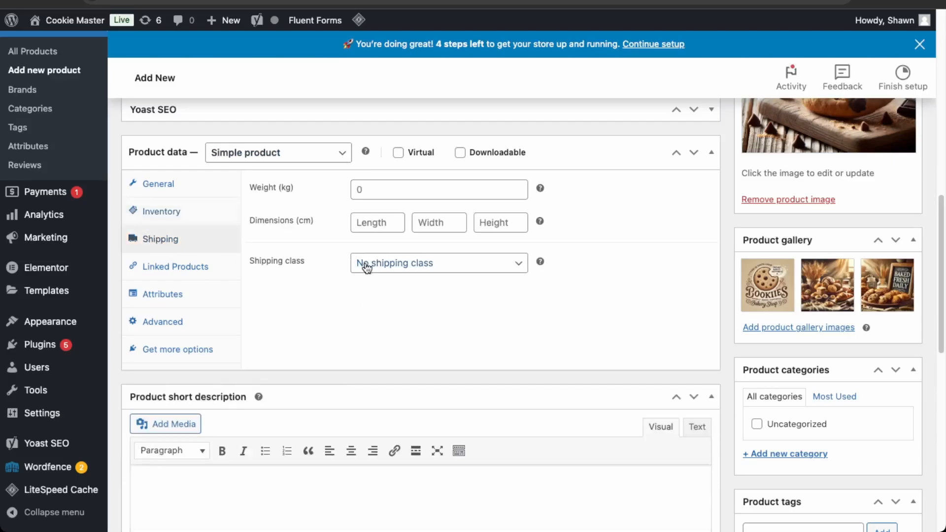
left_click(366, 188)
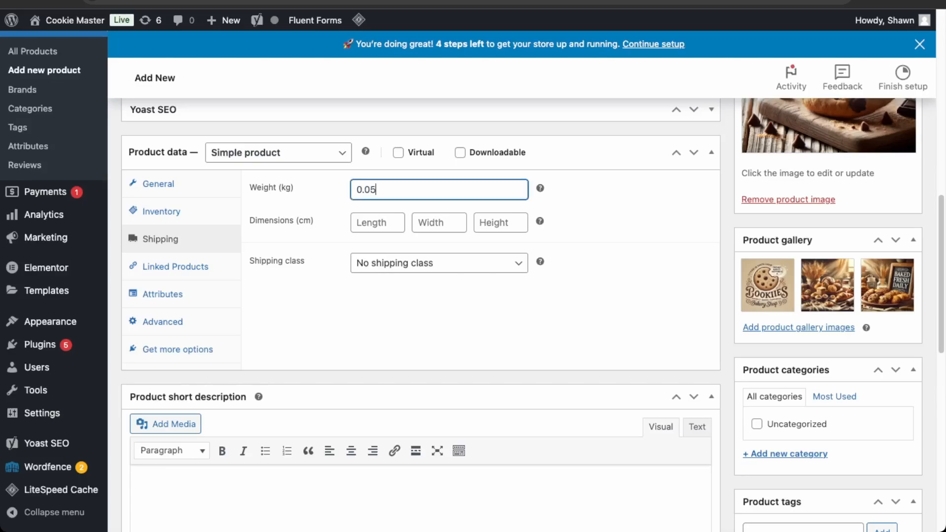
left_click(384, 222)
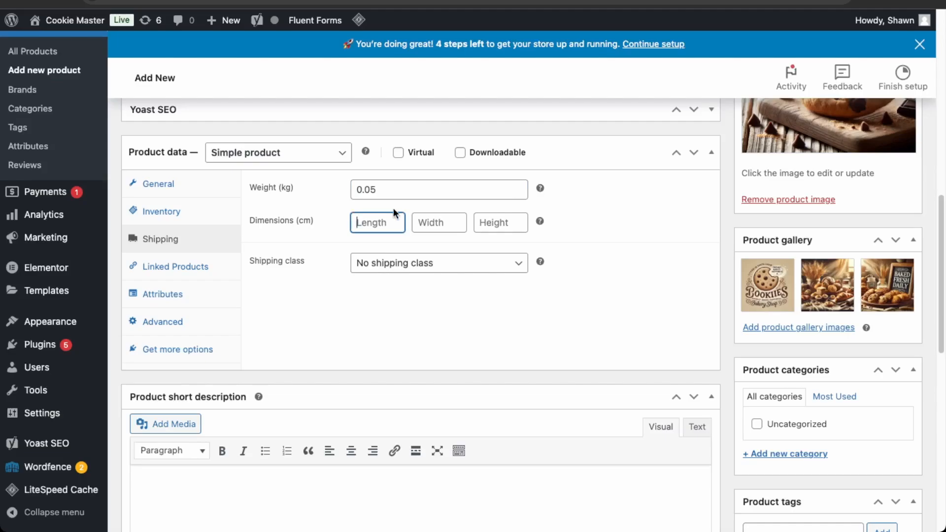
type("5")
key("Tab")
type("5")
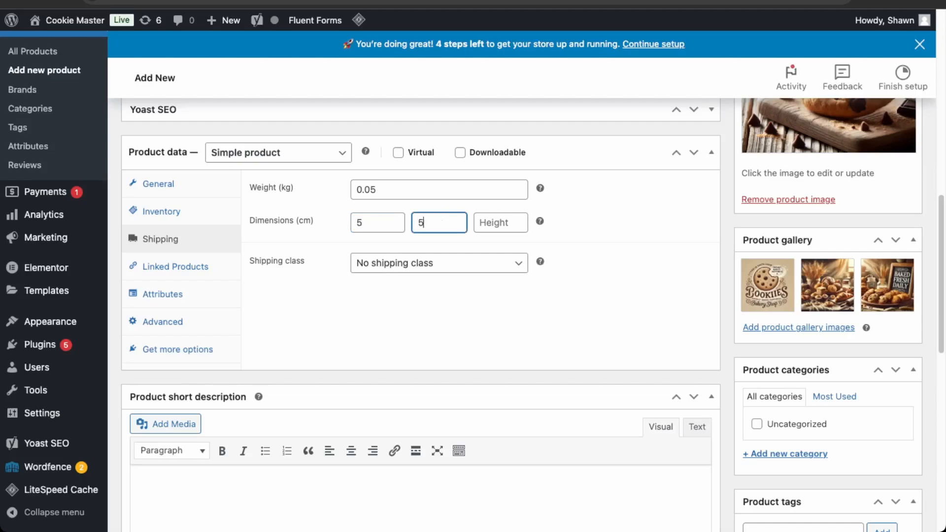
key("Tab")
type("5")
key("Tab")
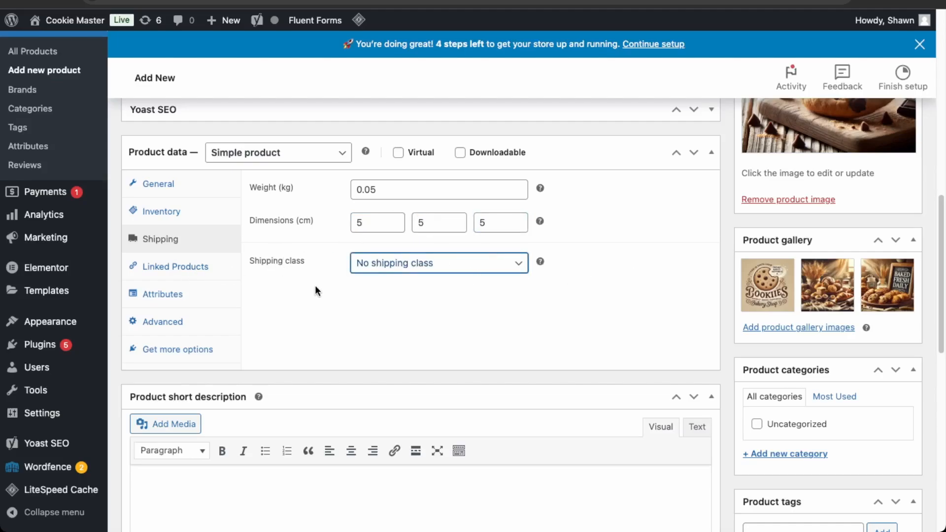
Step: Review the product's linked products, attributes, advanced and extension options, removing the blank new attribute
left_click(184, 269)
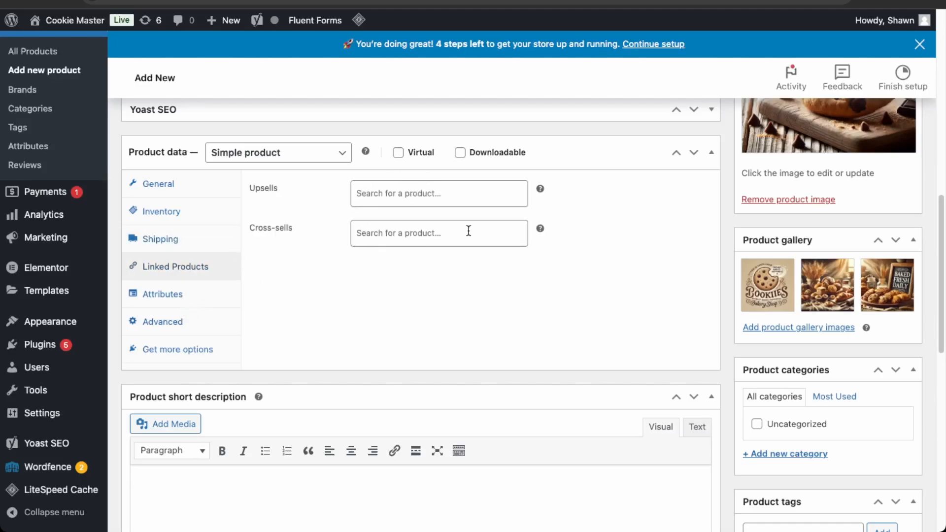
left_click(163, 301)
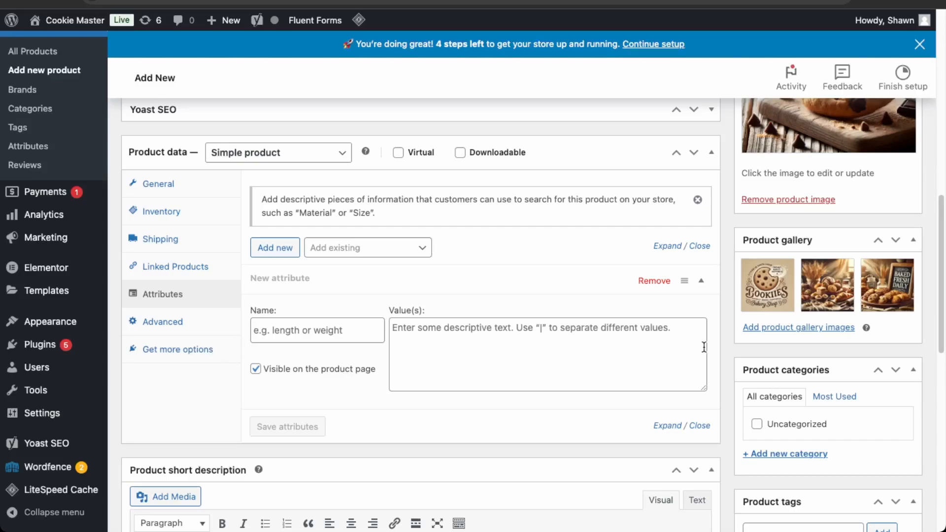
left_click(654, 281)
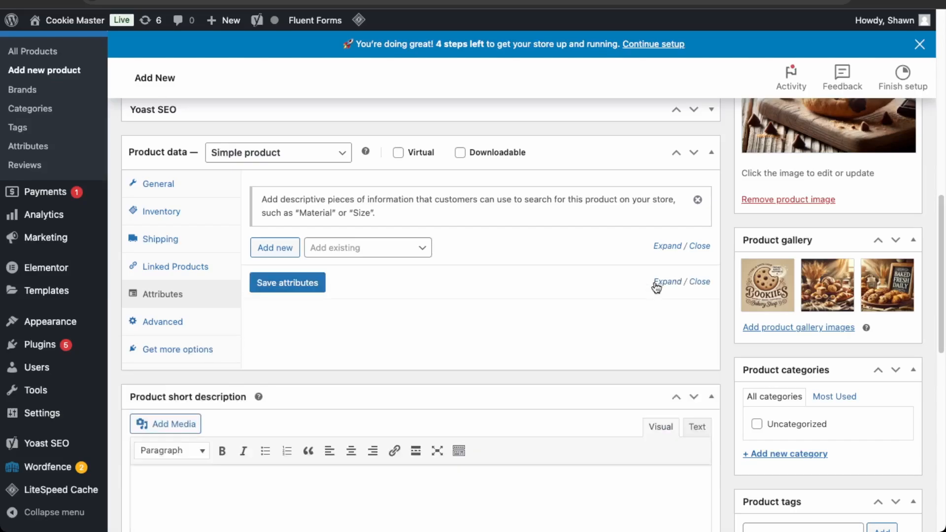
left_click(150, 317)
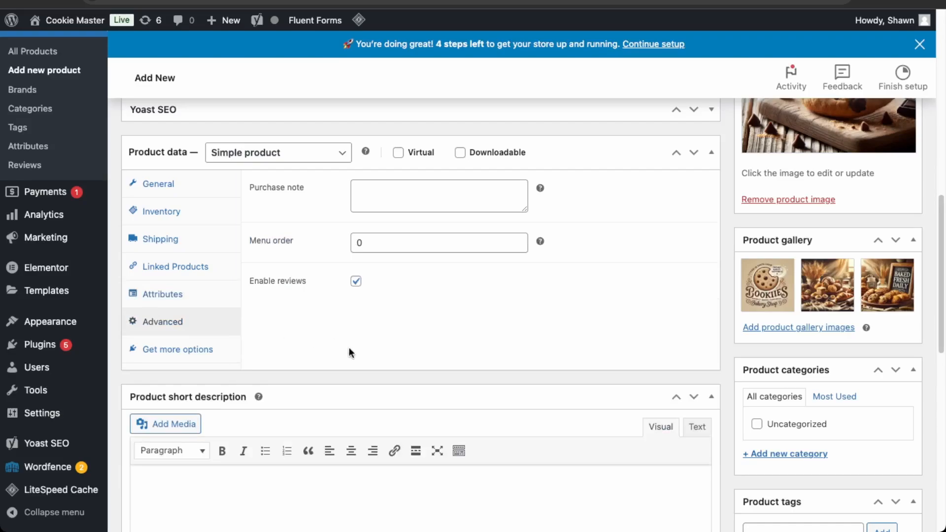
left_click(169, 353)
left_click(173, 333)
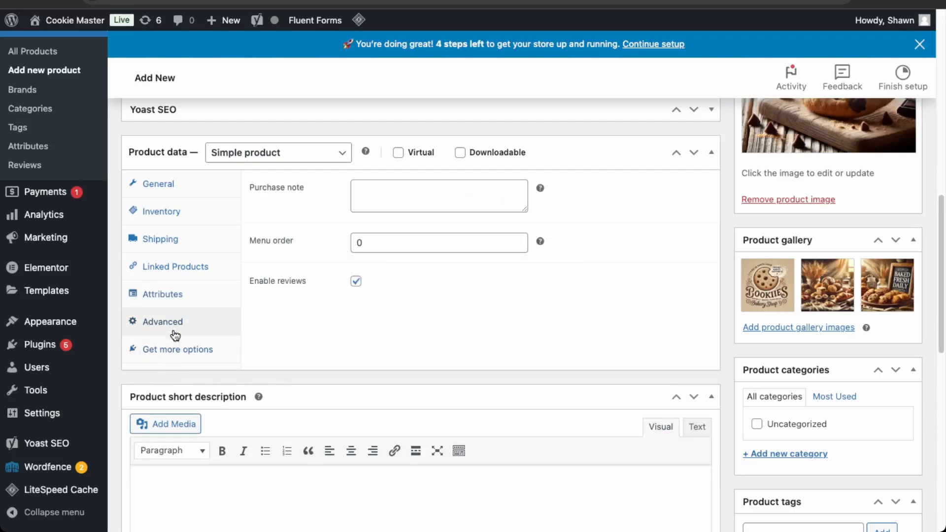
left_click(170, 356)
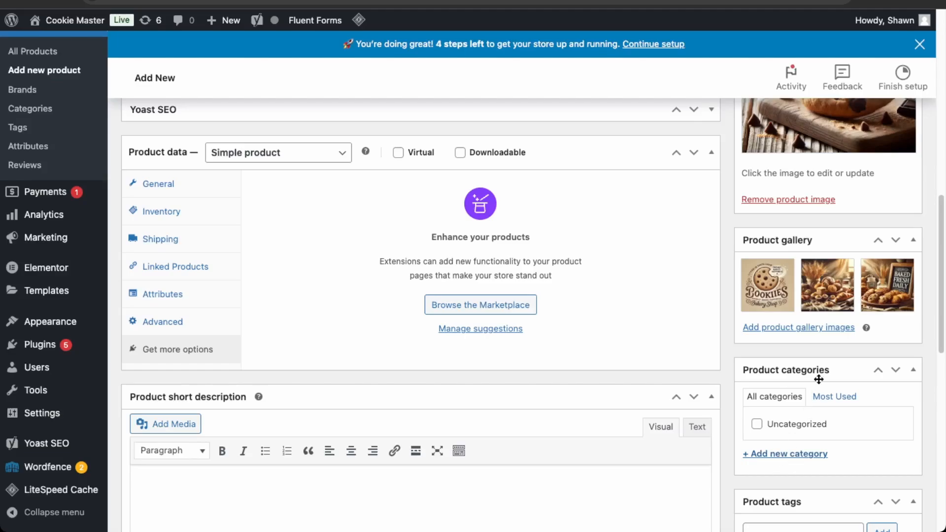
Step: Create a new product category named Cookie for this product
scroll(788, 423, "down", 3)
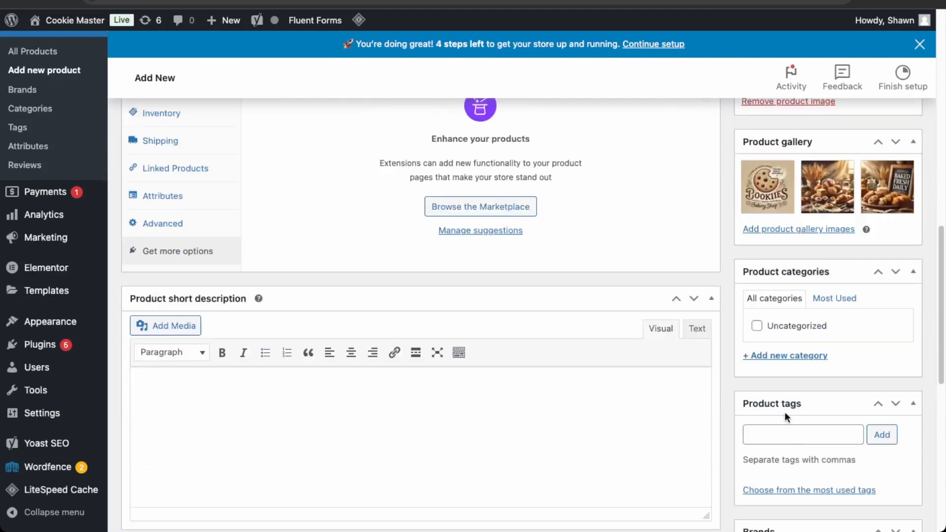
left_click(784, 356)
type("Cookie")
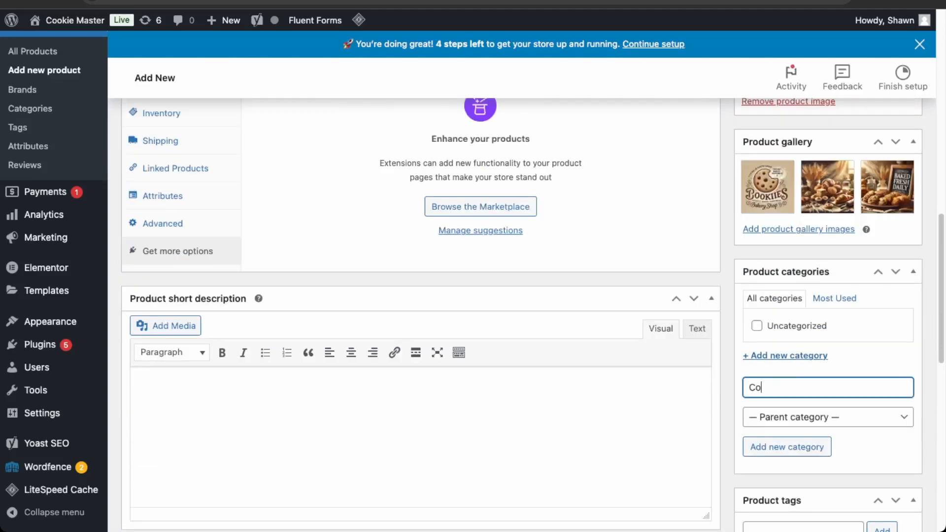
left_click(817, 449)
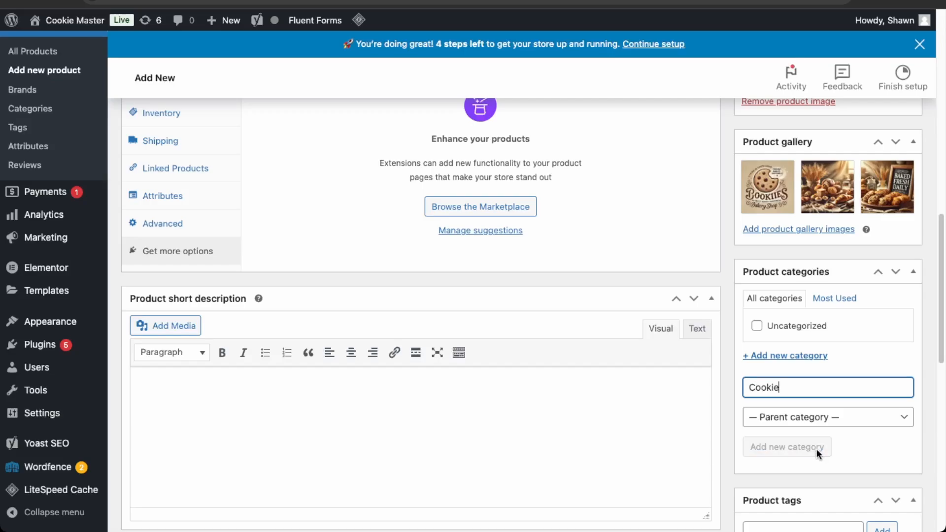
Step: Add the product tag "chocolate" and publish the Chocolate Chip product
scroll(817, 448, "down", 2)
left_click(812, 476)
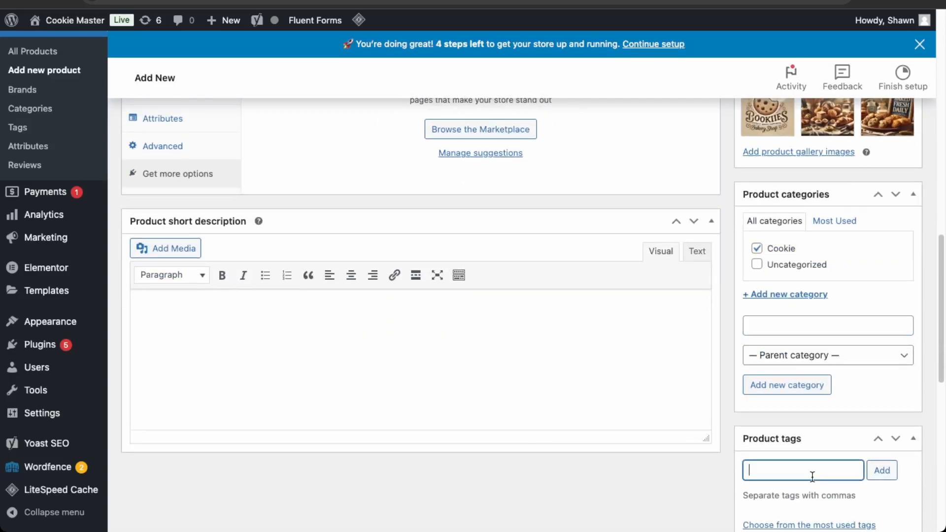
type("choclo")
key("BackSpace")
key("BackSpace")
type("ola")
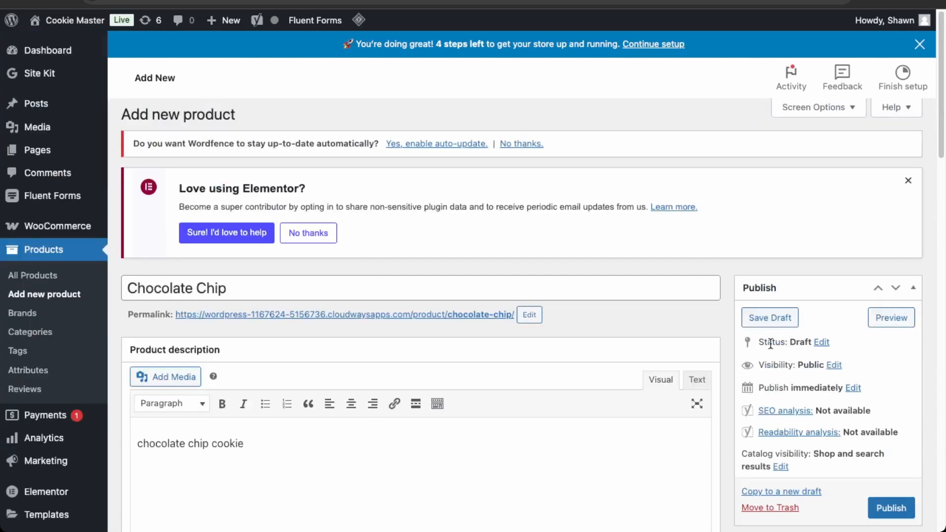
left_click(902, 507)
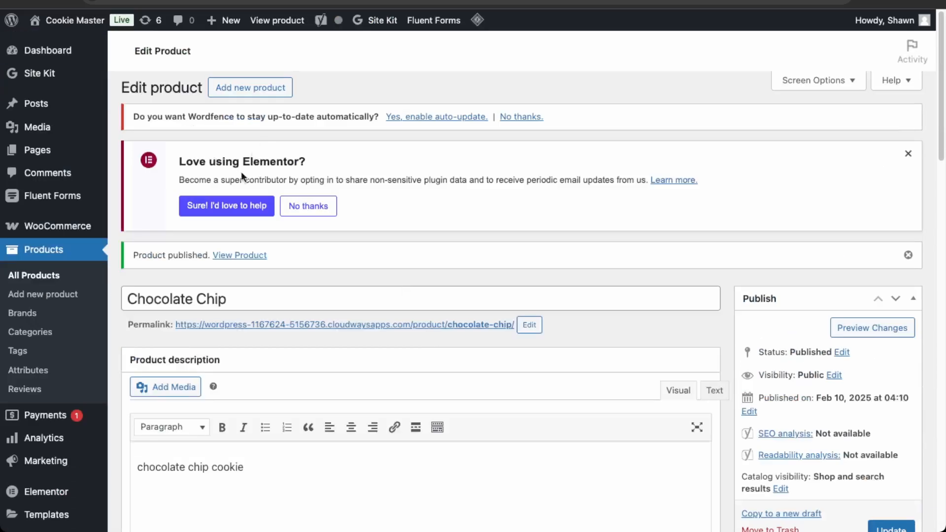
Step: Open the published Chocolate Chip product page and look through its gallery images
left_click(240, 255)
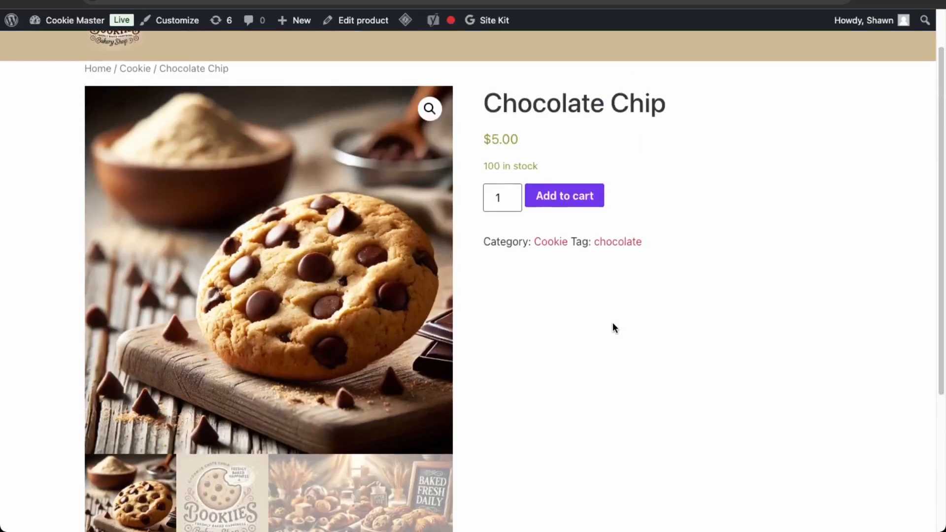
scroll(613, 322, "down", 1)
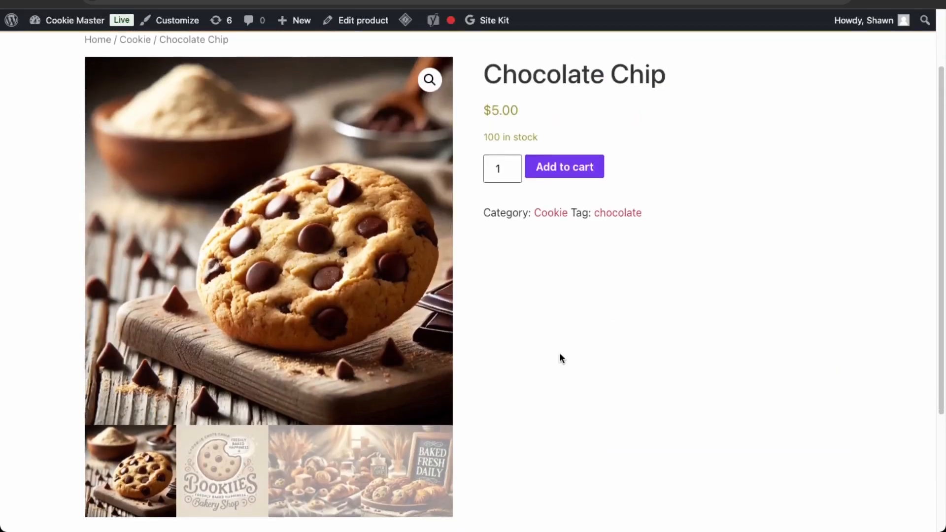
left_click(307, 481)
left_click(430, 470)
left_click(234, 488)
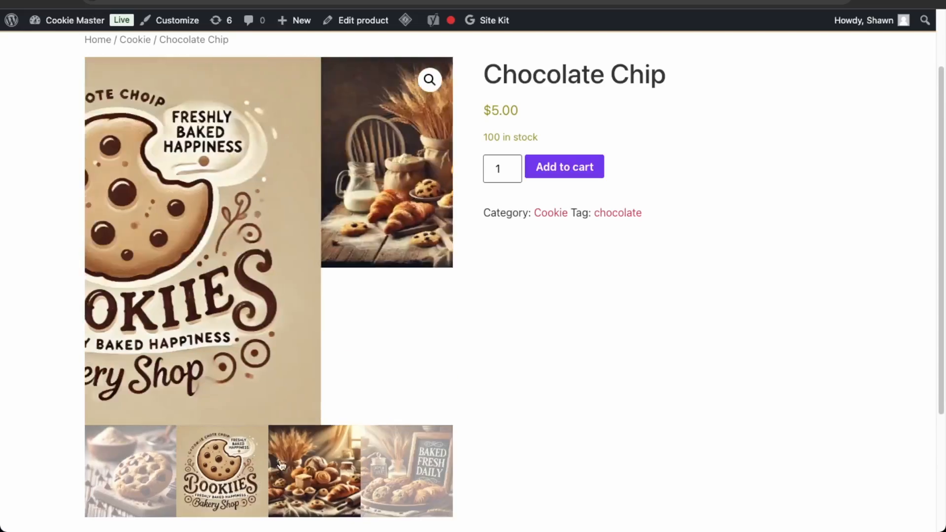
left_click(281, 464)
scroll(417, 437, "down", 1)
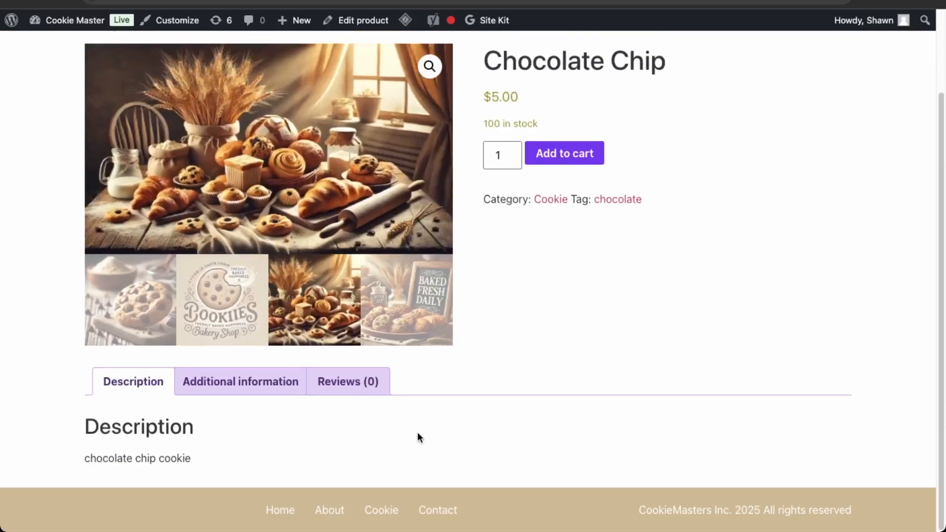
Step: Check the description, additional information and reviews sections on the product page
left_click(238, 391)
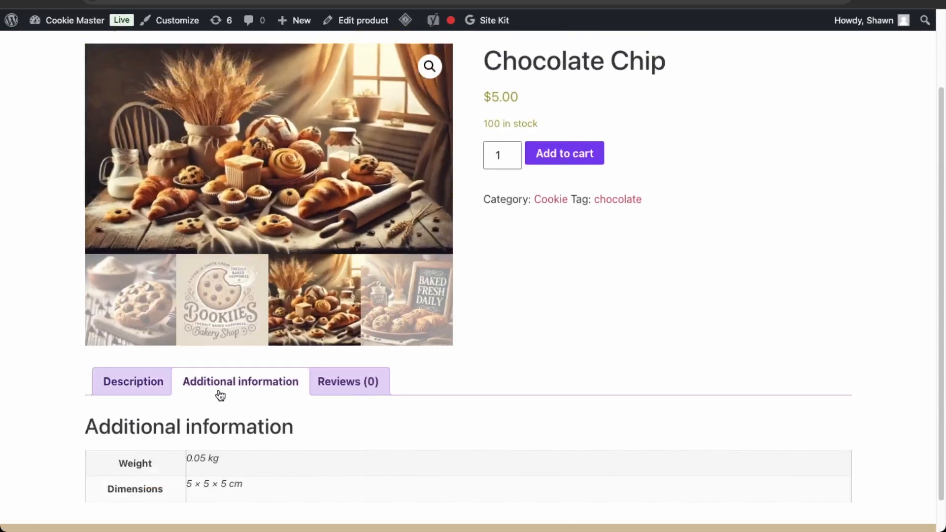
left_click(126, 387)
left_click(246, 389)
left_click(329, 390)
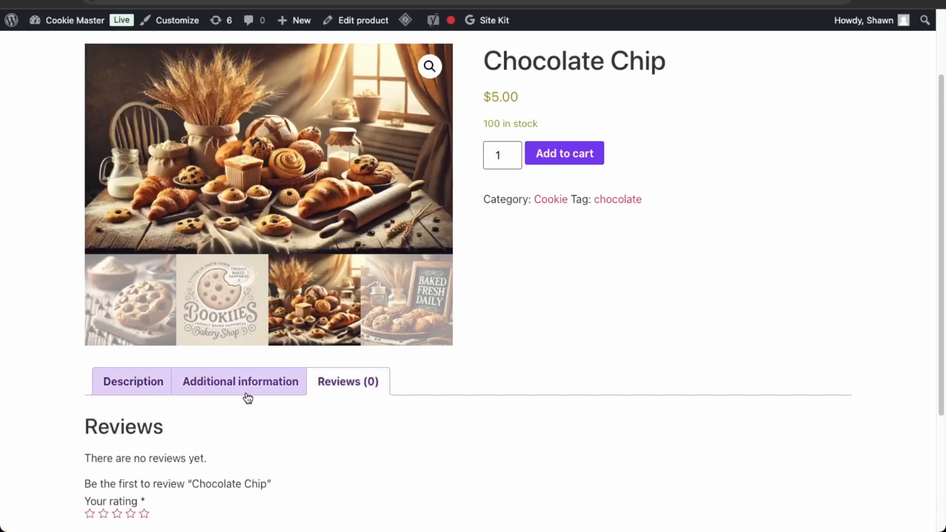
left_click(140, 384)
Step: Go to the site's home page and open the WordPress menu editor with the Main Menu structure
scroll(499, 470, "up", 2)
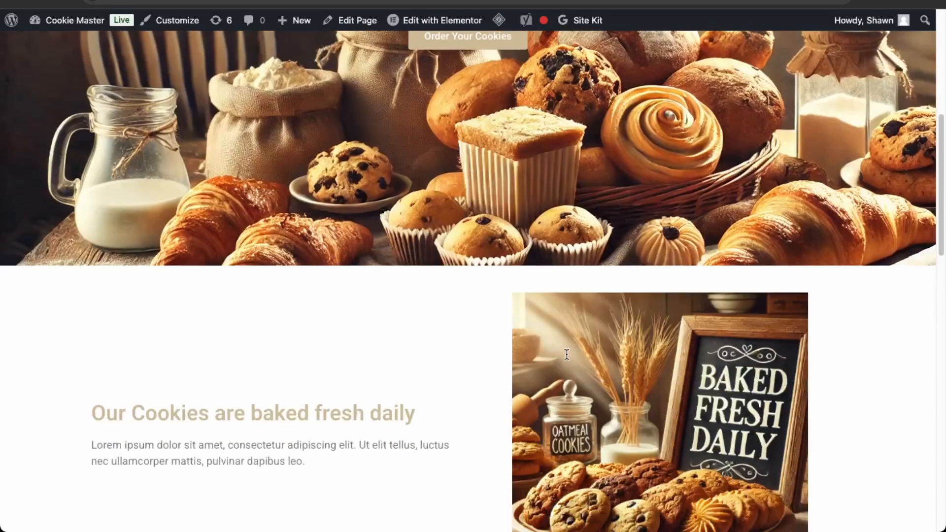
scroll(587, 391, "up", 7)
scroll(587, 391, "up", 1)
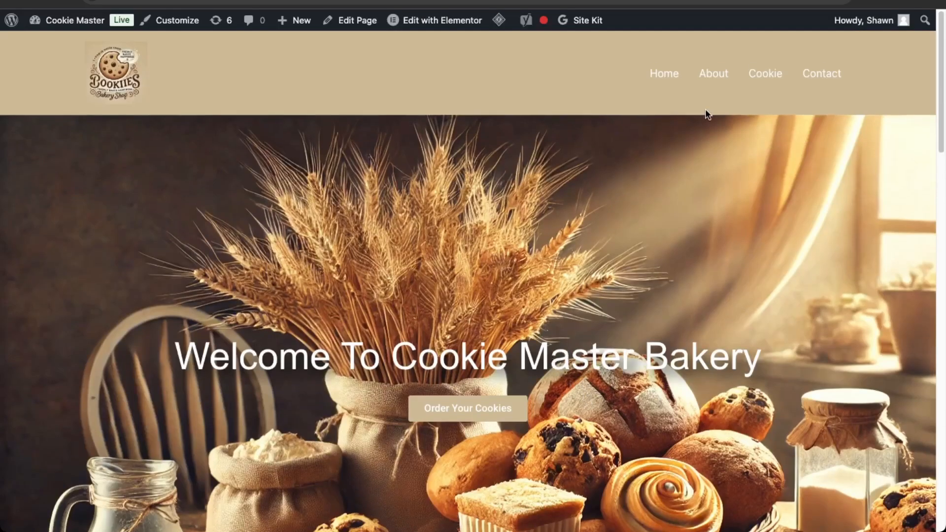
scroll(449, 84, "up", 5)
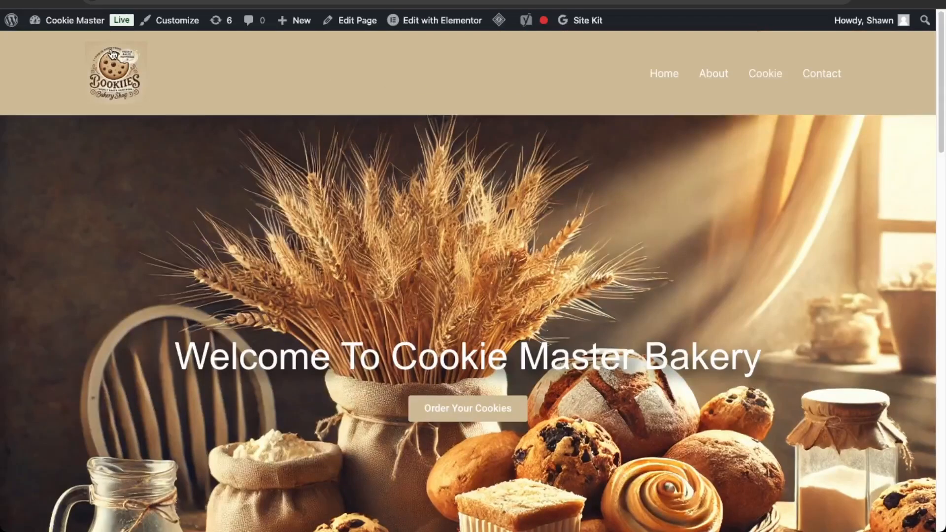
mouse_move(76, 23)
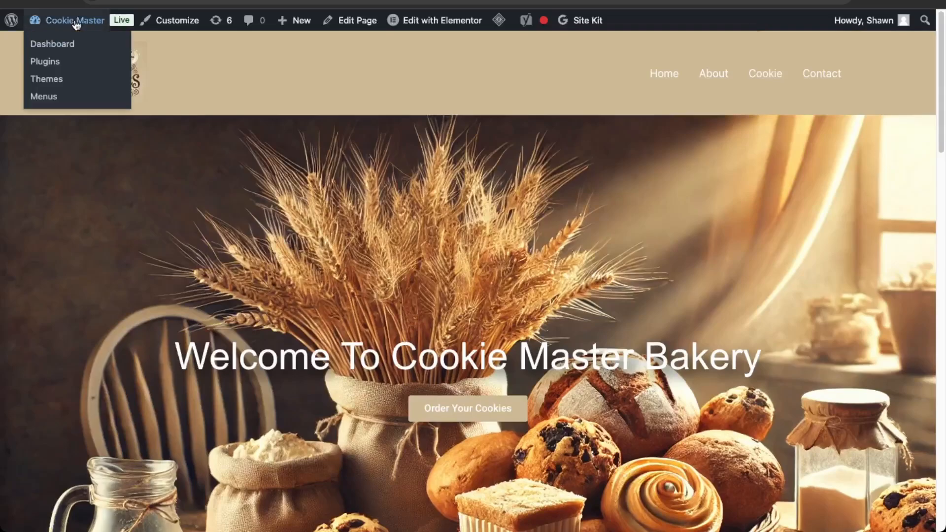
left_click(50, 102)
scroll(386, 340, "down", 4)
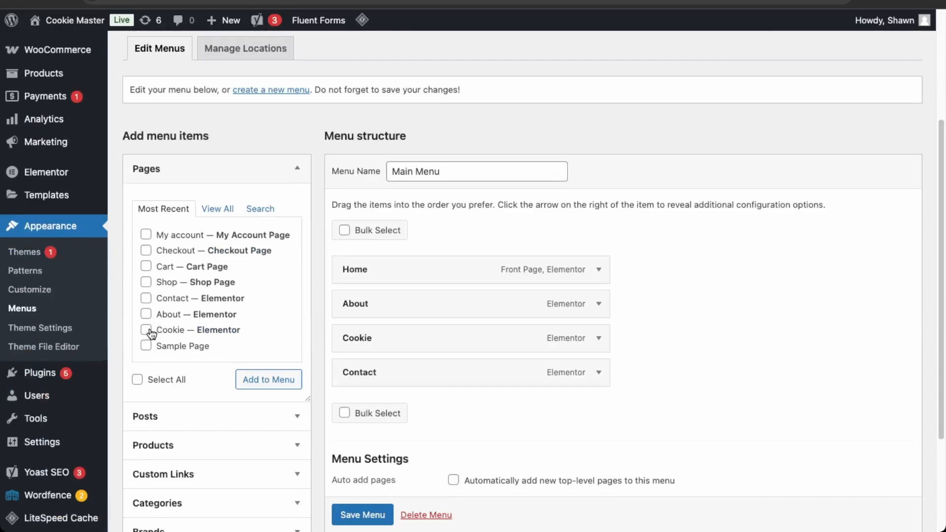
Step: Add the My account, Cart and Shop pages to the Main Menu
left_click(147, 235)
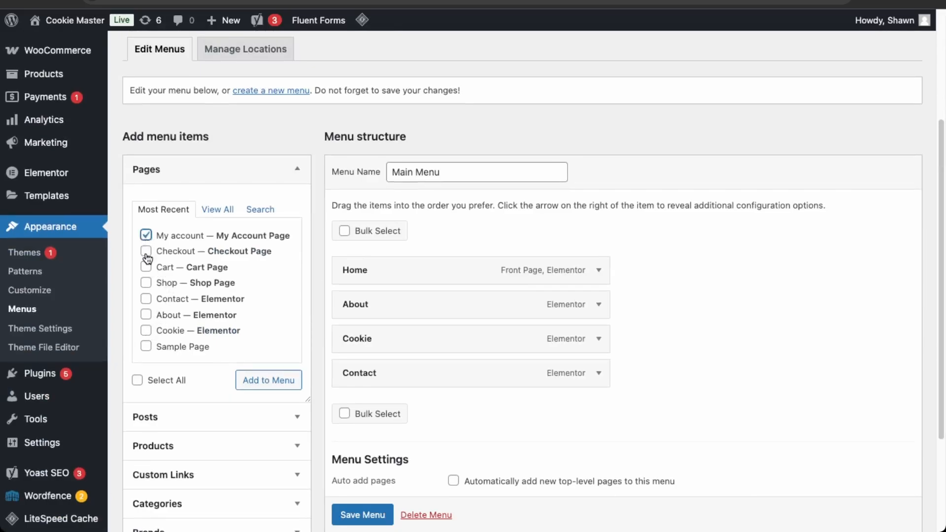
left_click(147, 270)
left_click(146, 283)
left_click(268, 381)
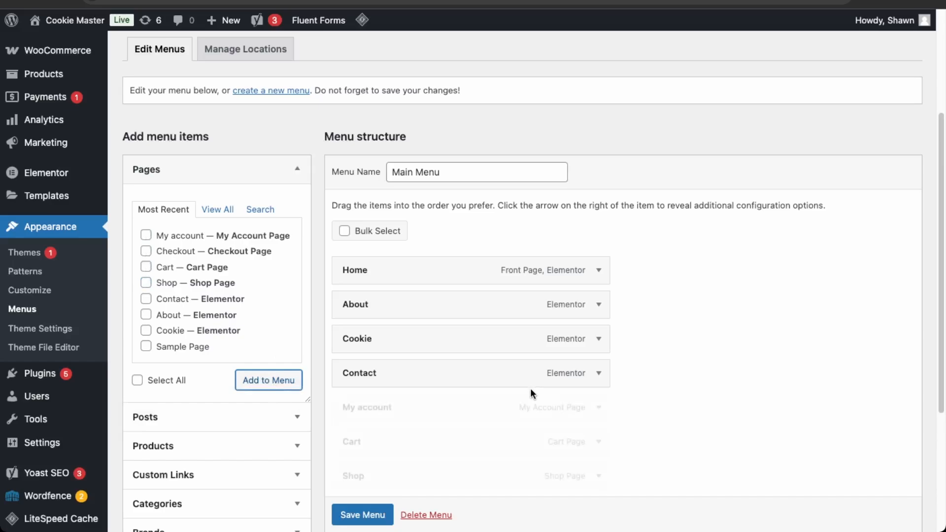
Step: Move the Shop item directly below Home in the Main Menu and save the menu
left_click_drag(604, 481, 603, 311)
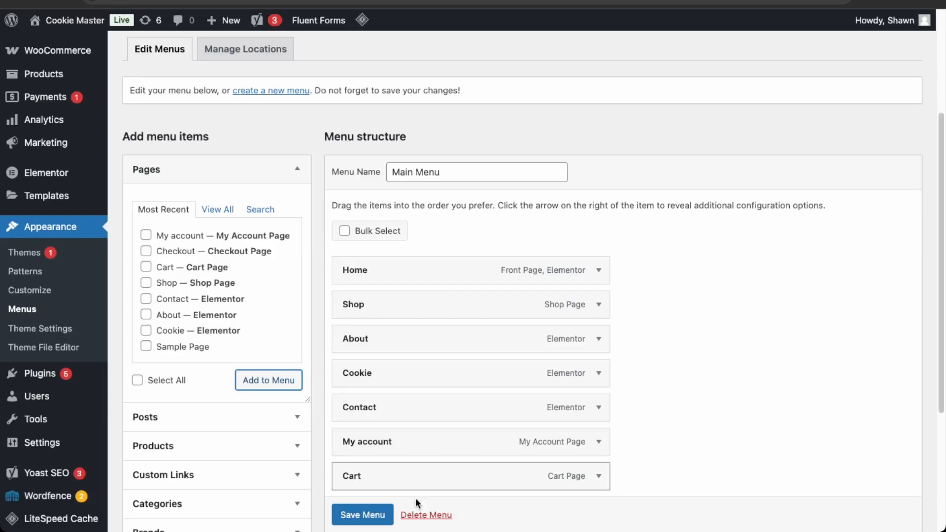
left_click(361, 521)
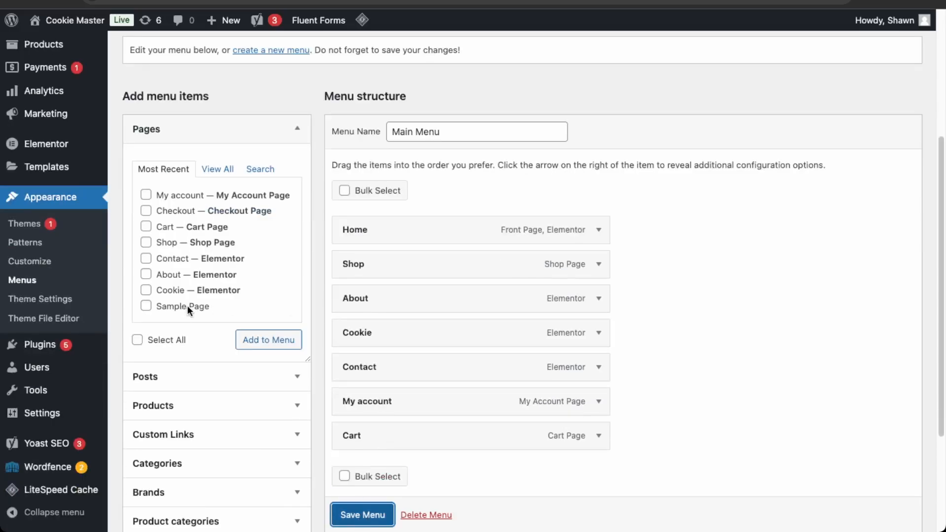
Step: Visit the live site and check the My account and Shop pages from its updated navigation
mouse_move(78, 20)
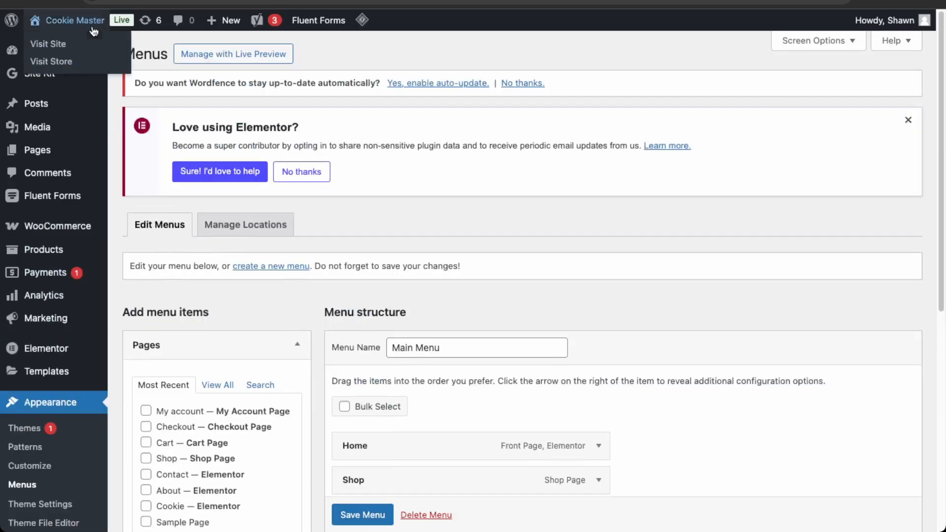
left_click(36, 47)
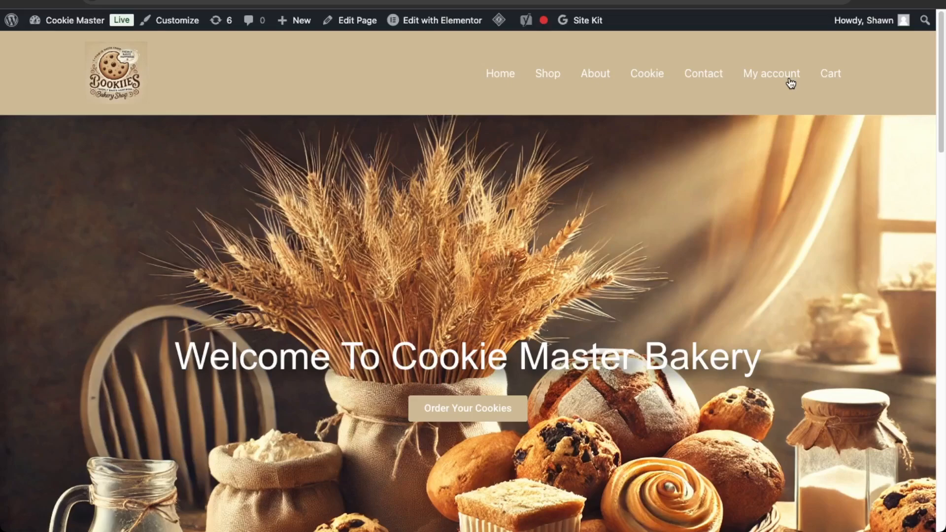
left_click(788, 80)
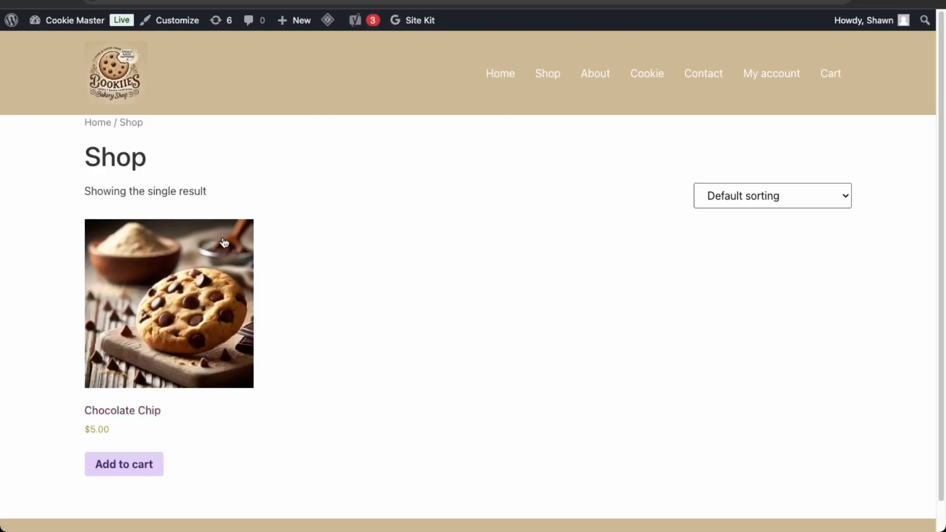
scroll(305, 298, "down", 2)
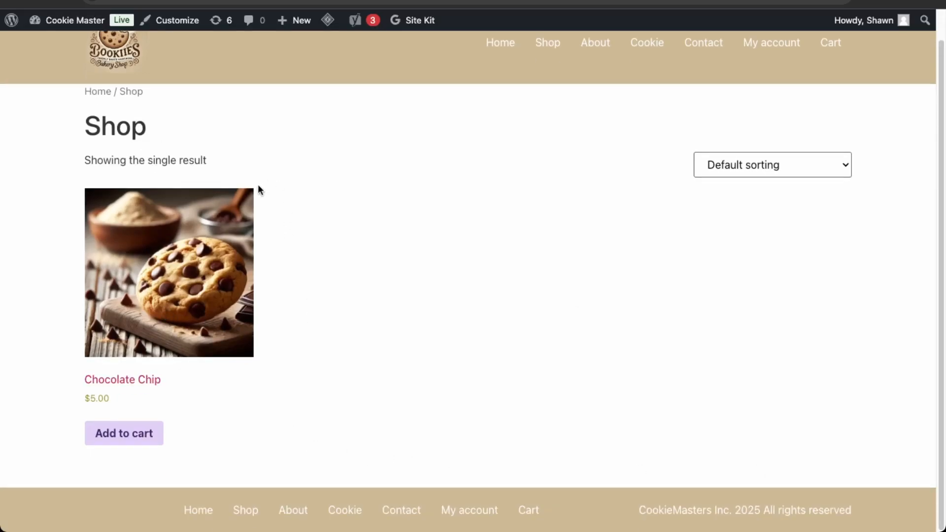
Step: Go back to the WordPress dashboard and review the WooPayments offer and the additional payment options for buyers
mouse_move(85, 30)
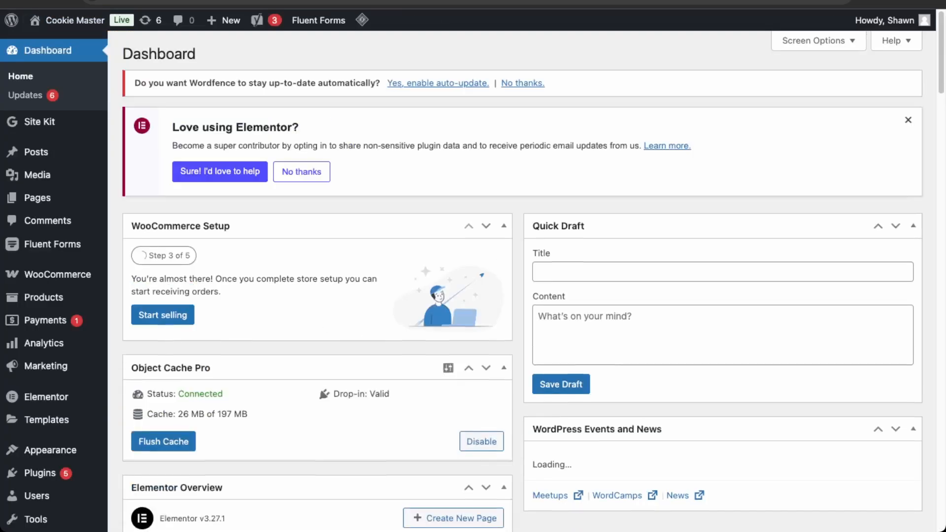
left_click(50, 325)
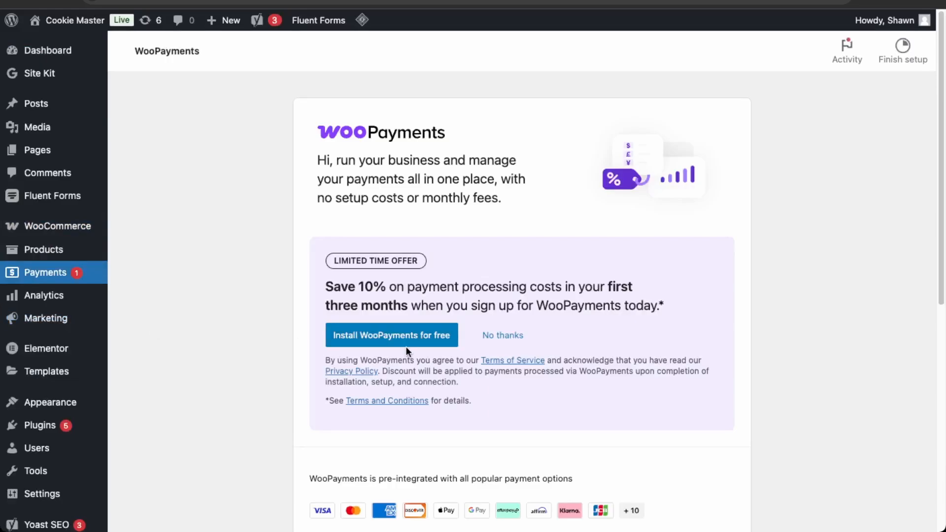
scroll(405, 347, "down", 5)
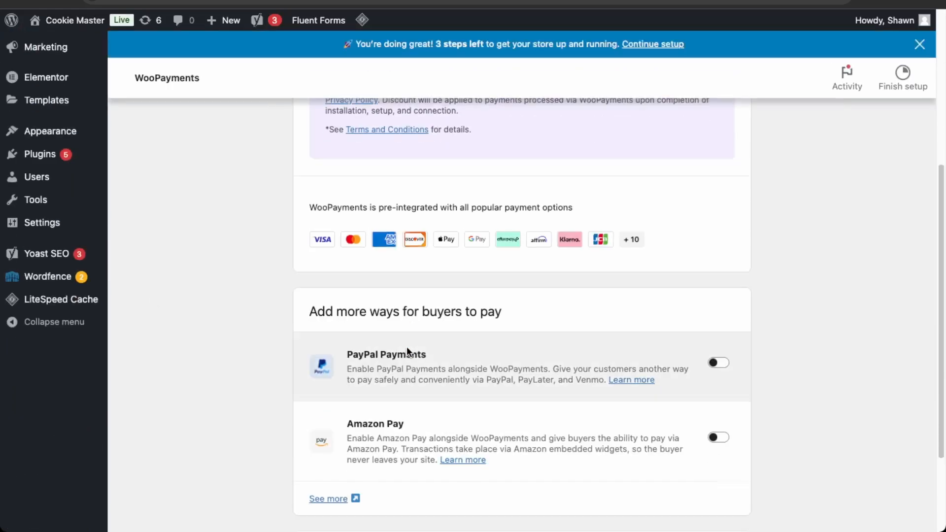
scroll(412, 409, "down", 1)
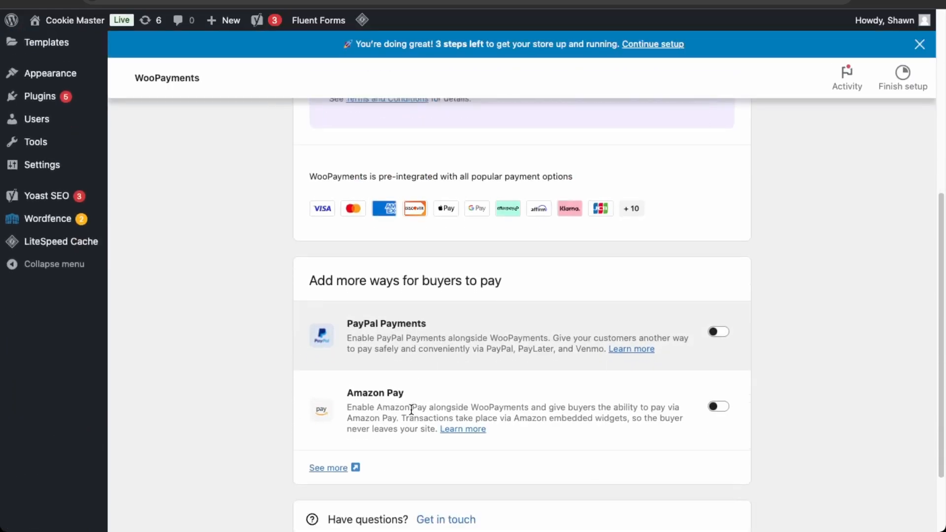
scroll(401, 441, "up", 7)
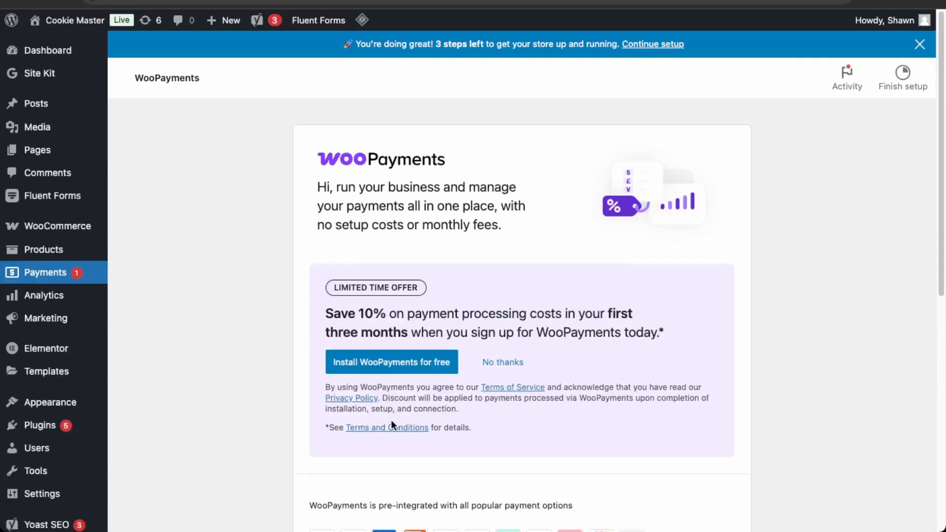
scroll(391, 419, "down", 8)
Step: Browse further wallet and buy-now-pay-later extensions in the WooCommerce Marketplace
left_click(332, 388)
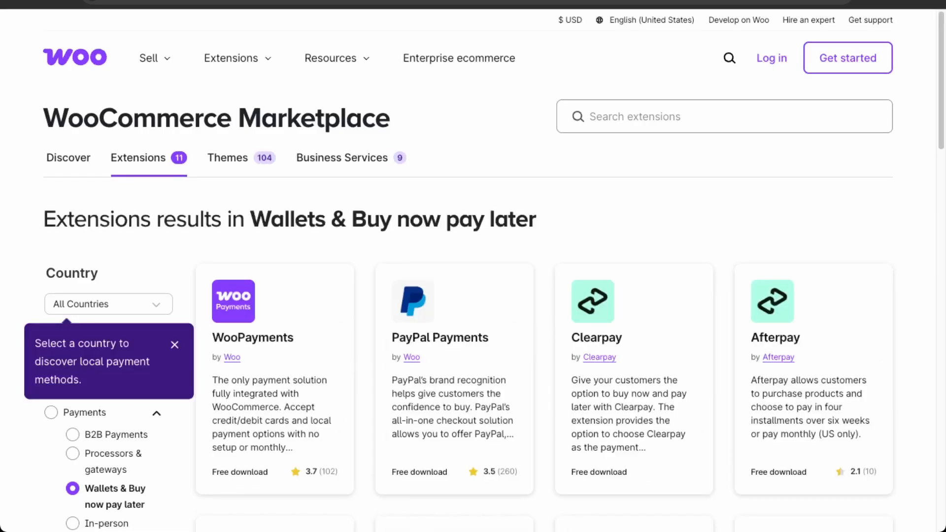
scroll(707, 192, "down", 10)
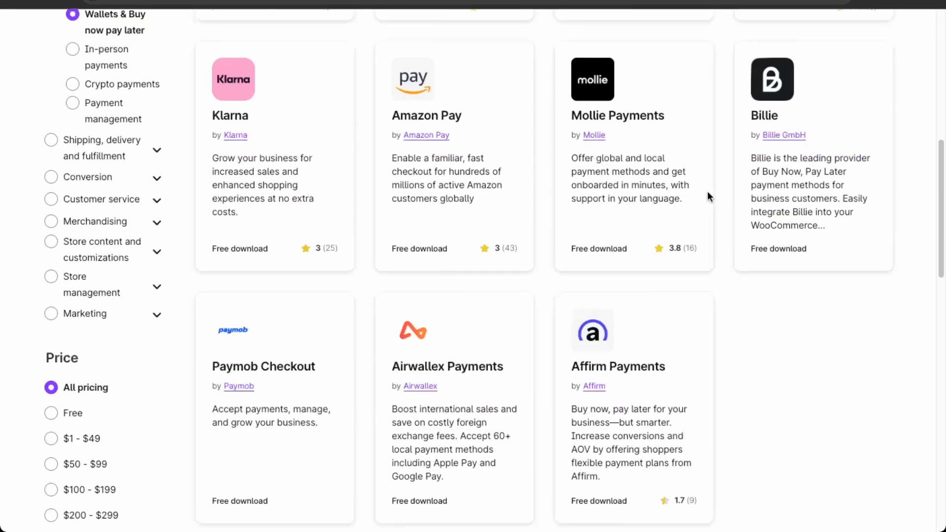
scroll(708, 193, "down", 5)
scroll(707, 192, "up", 15)
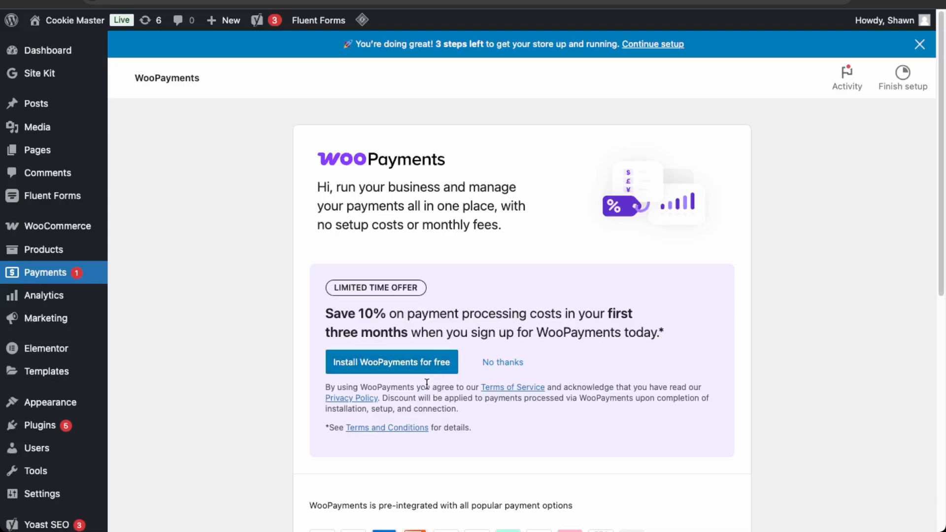
Step: Install WooPayments for free and connect the store to the WordPress.com account
left_click(425, 367)
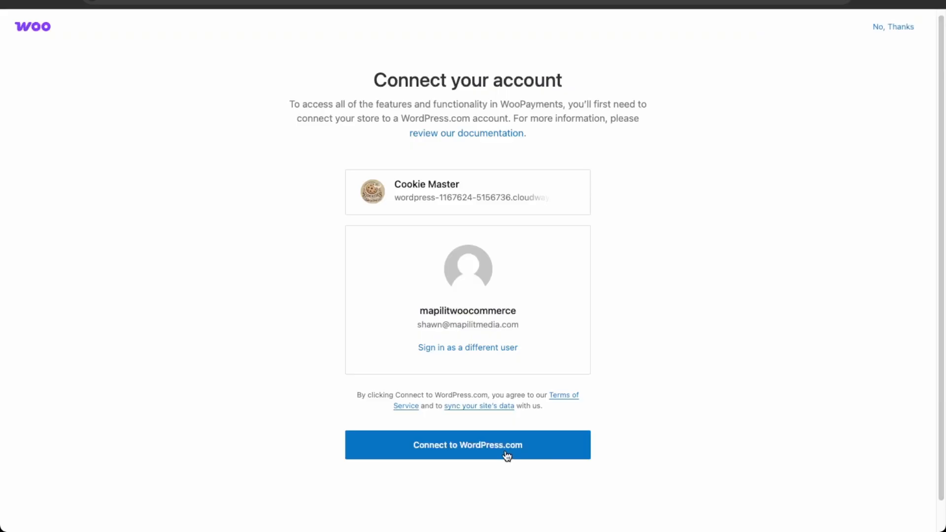
left_click(507, 449)
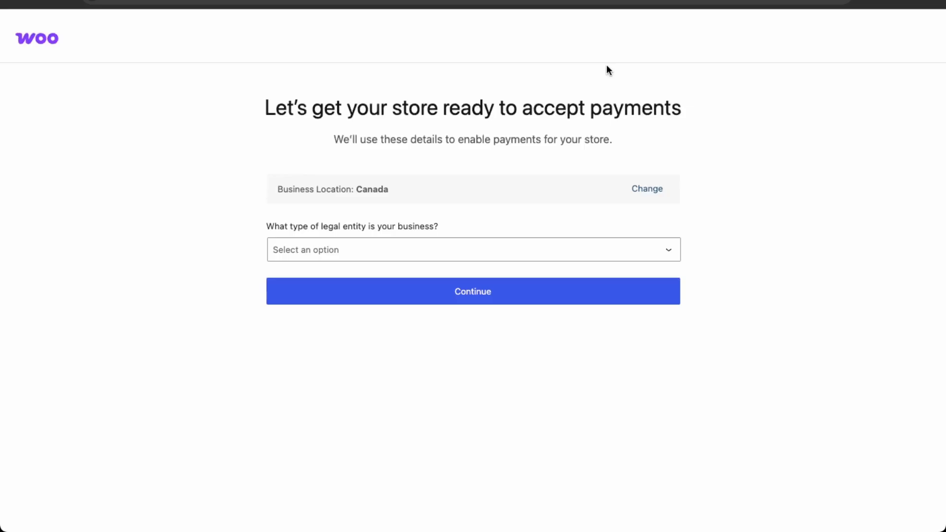
Step: Set the business's legal entity type to Company and its category to Private corporation
left_click(522, 245)
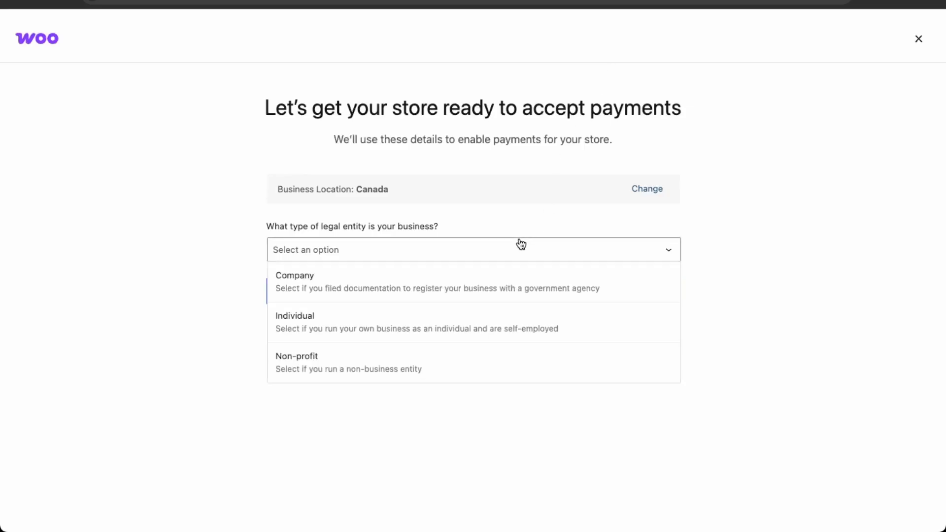
left_click(491, 215)
left_click(476, 261)
left_click(435, 286)
left_click(426, 315)
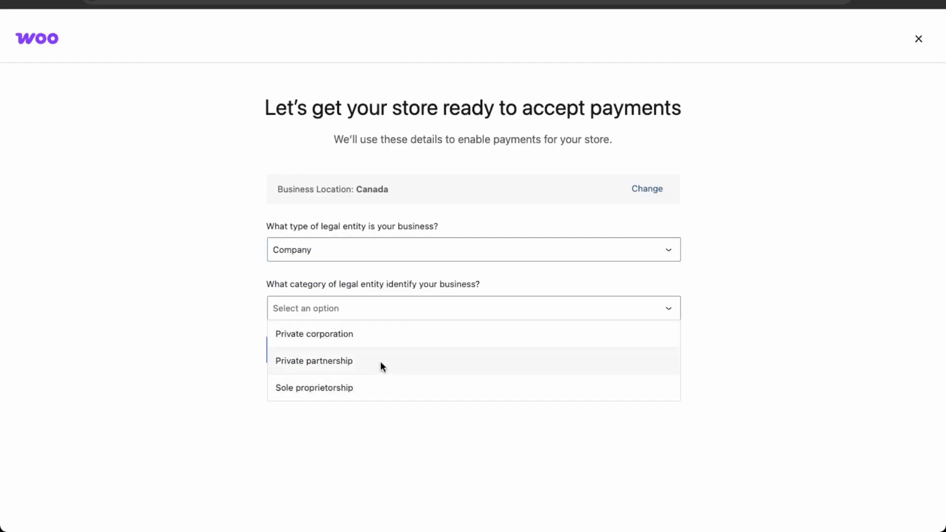
left_click(384, 334)
Step: Complete and submit the business details with Other food and dining, revenue Less than $250k and My store is already live, then proceed to adding payment information
scroll(376, 355, "down", 2)
left_click(416, 334)
left_click(407, 351)
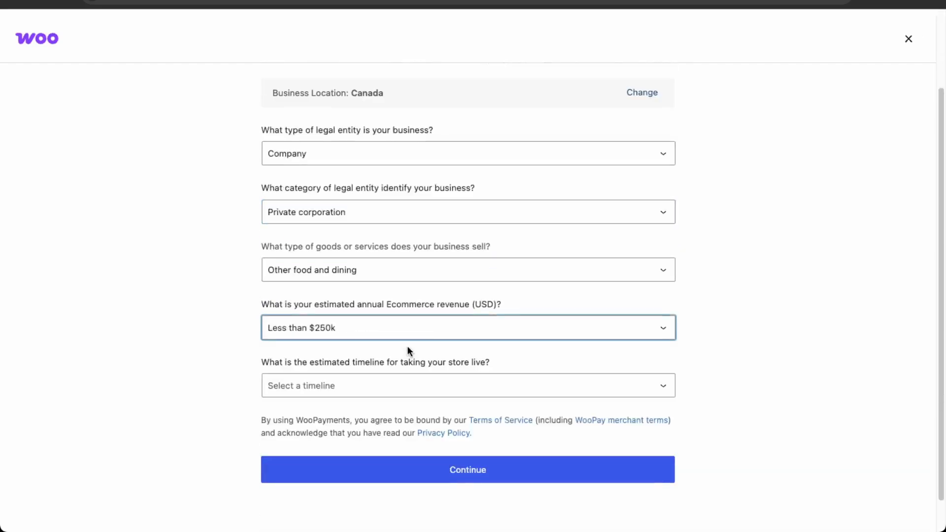
left_click(391, 386)
left_click(363, 410)
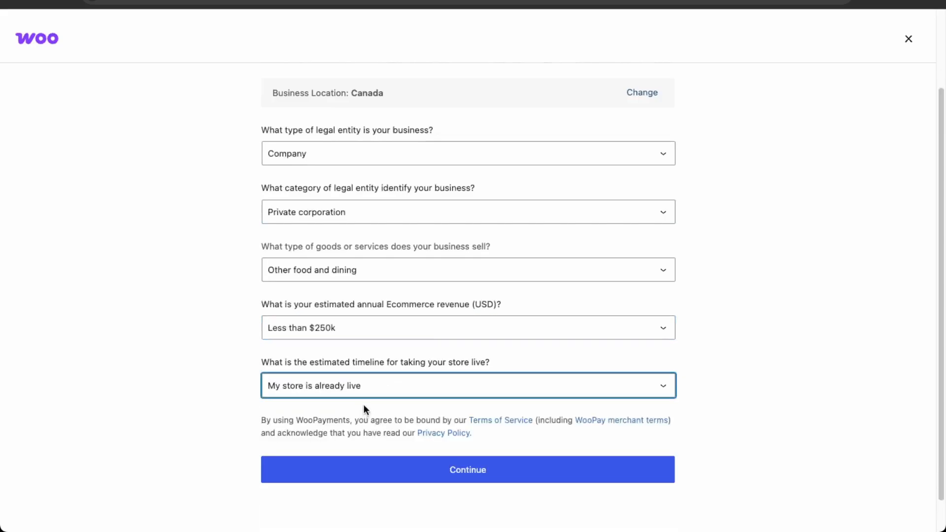
left_click(418, 468)
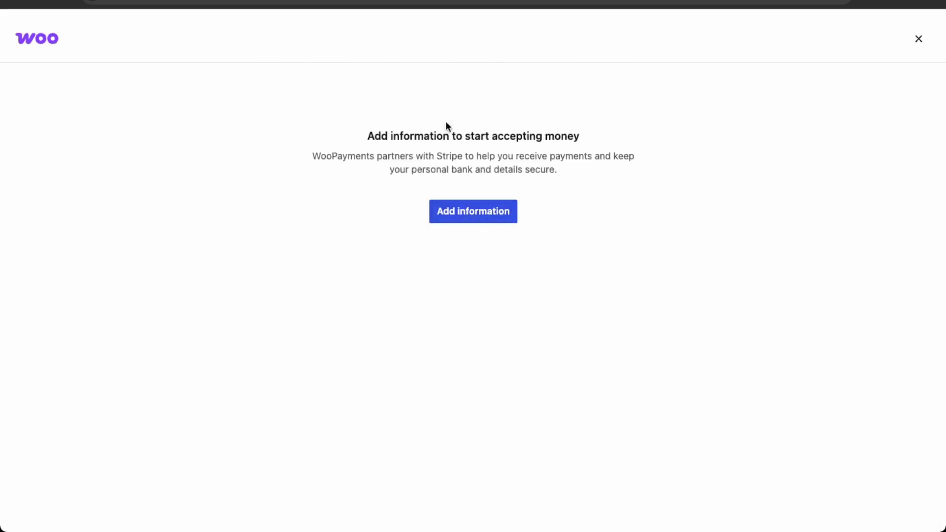
left_click(464, 212)
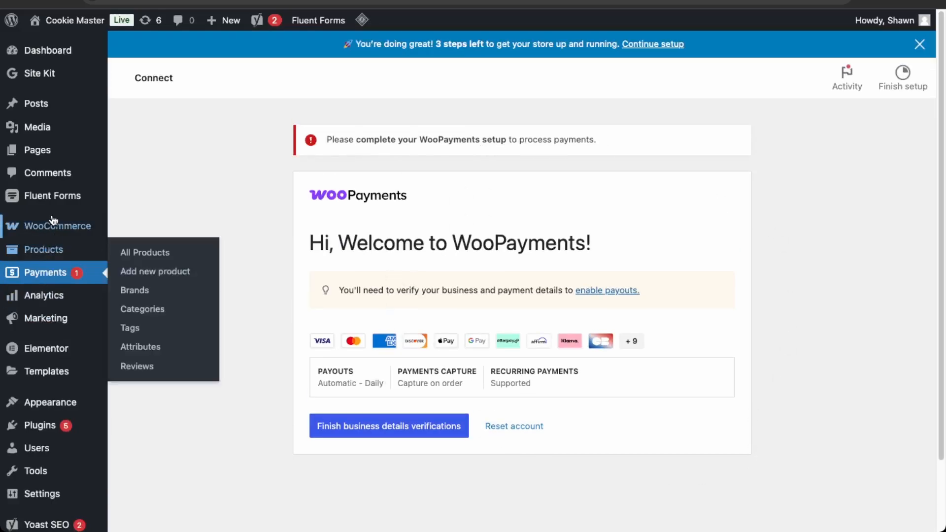
Step: Add a new shipping zone named Canada in the WooCommerce shipping settings
mouse_move(54, 222)
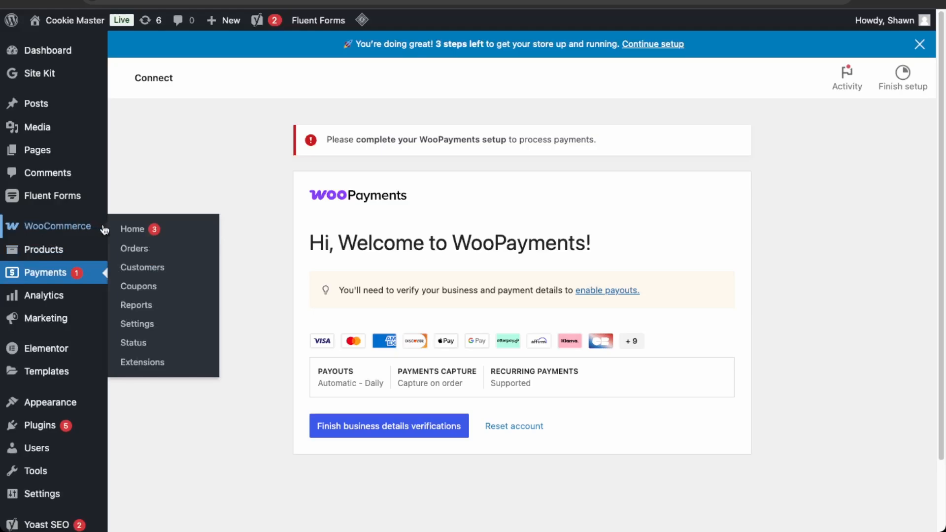
left_click(147, 326)
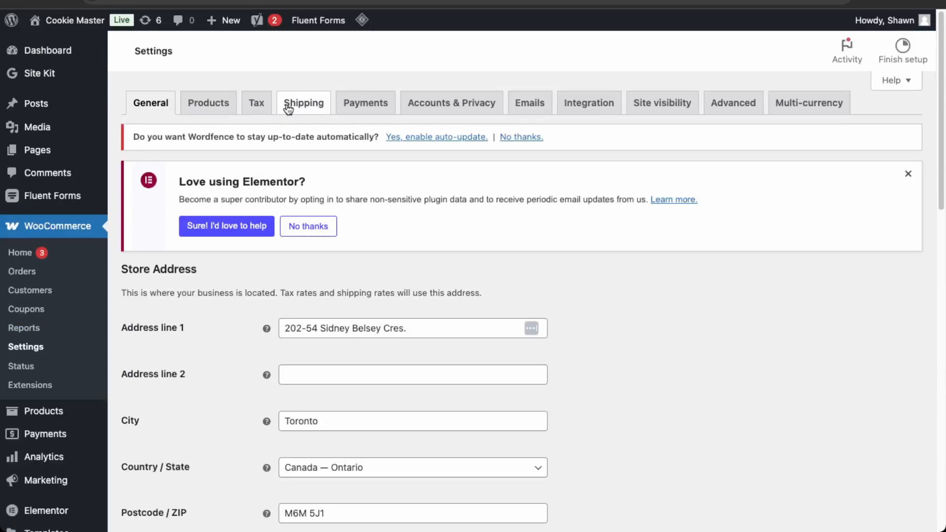
left_click(301, 103)
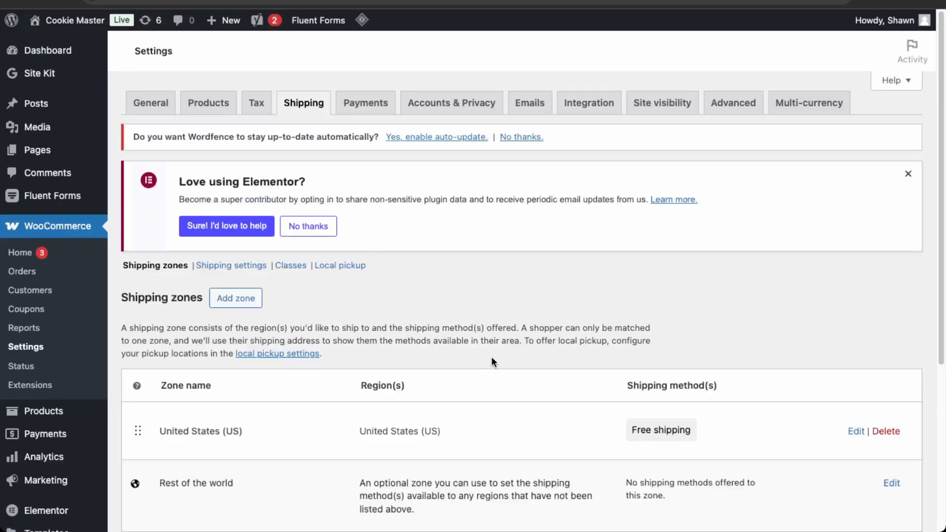
scroll(488, 355, "down", 2)
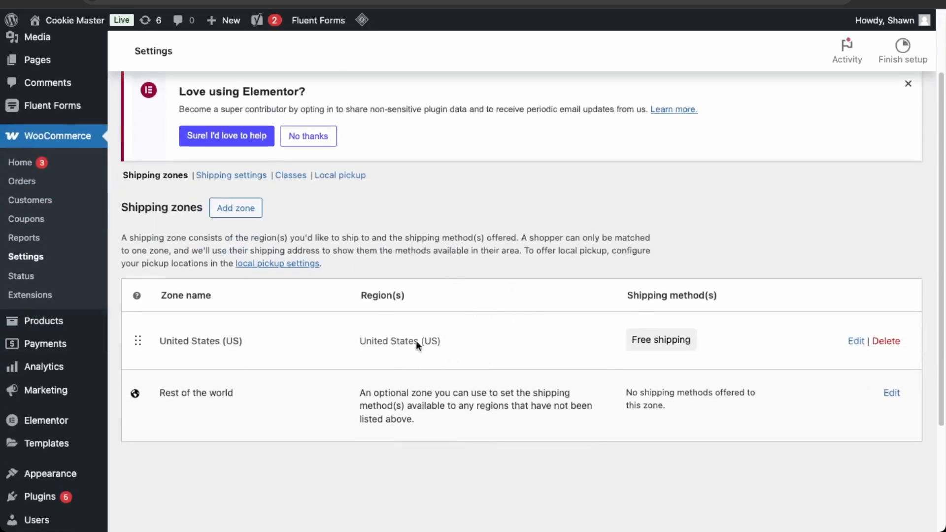
left_click(224, 207)
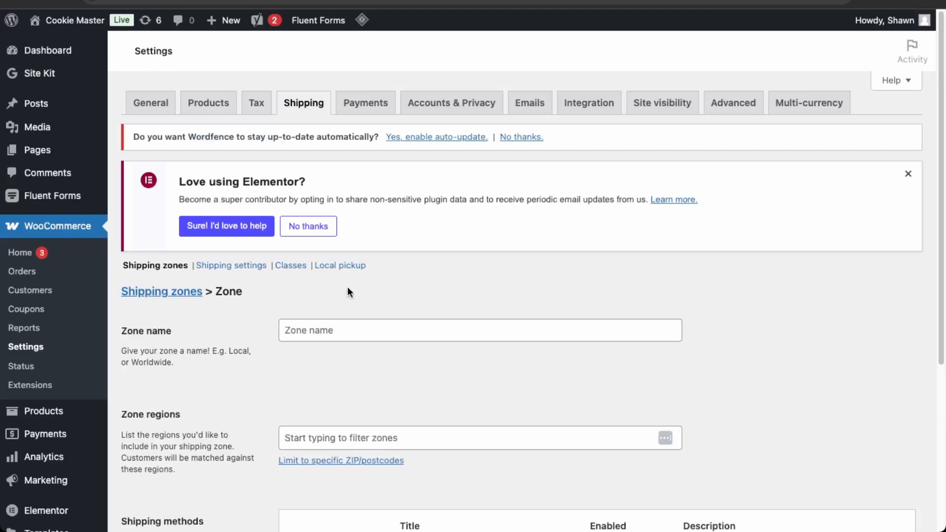
left_click(324, 330)
type("C")
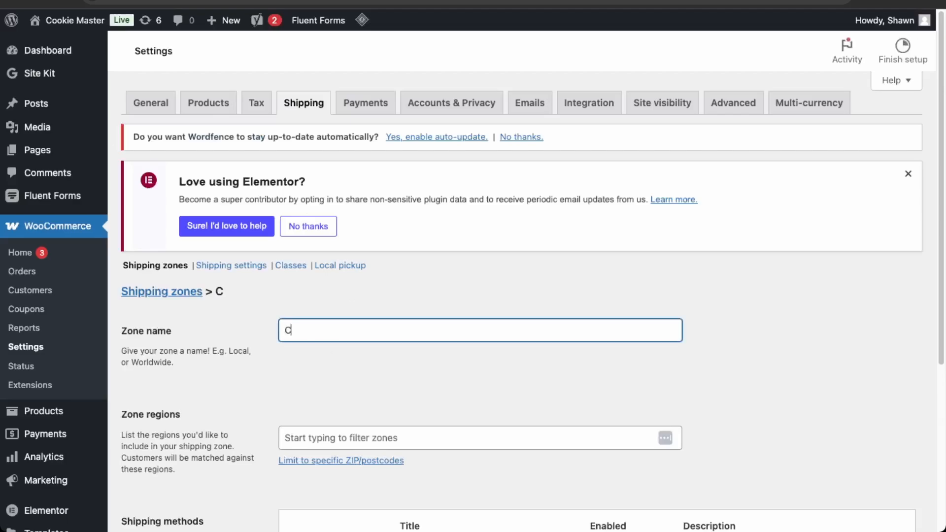
type("anada")
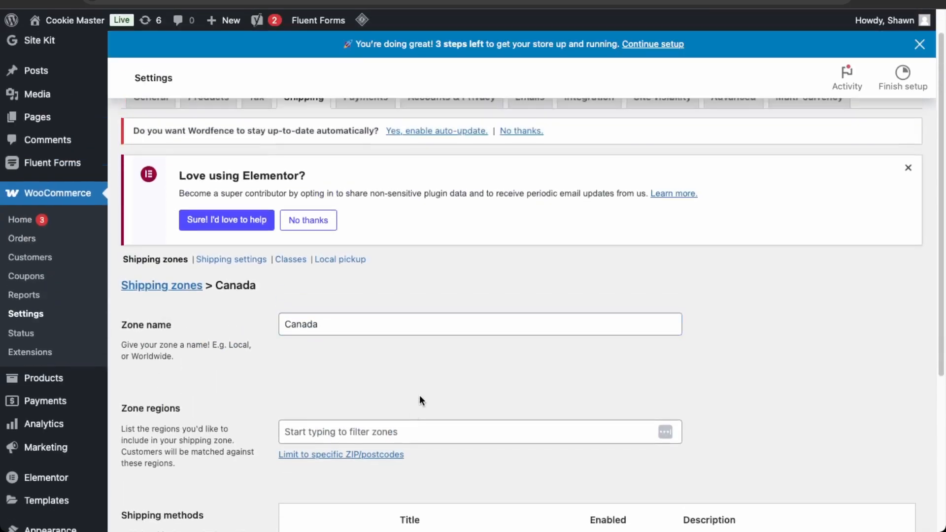
Step: Select North America and Canada as the regions of the Canada shipping zone
left_click(426, 432)
scroll(428, 411, "down", 2)
left_click(328, 410)
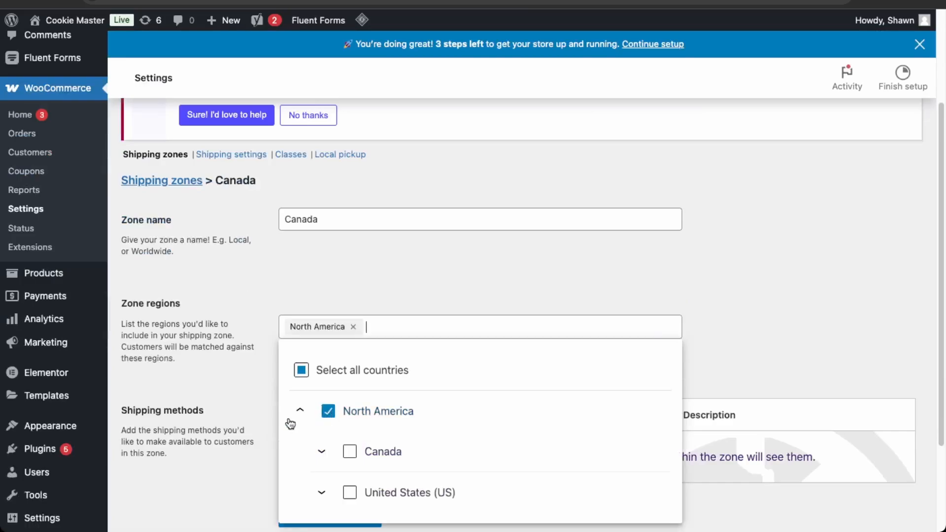
left_click(349, 459)
scroll(422, 443, "down", 6)
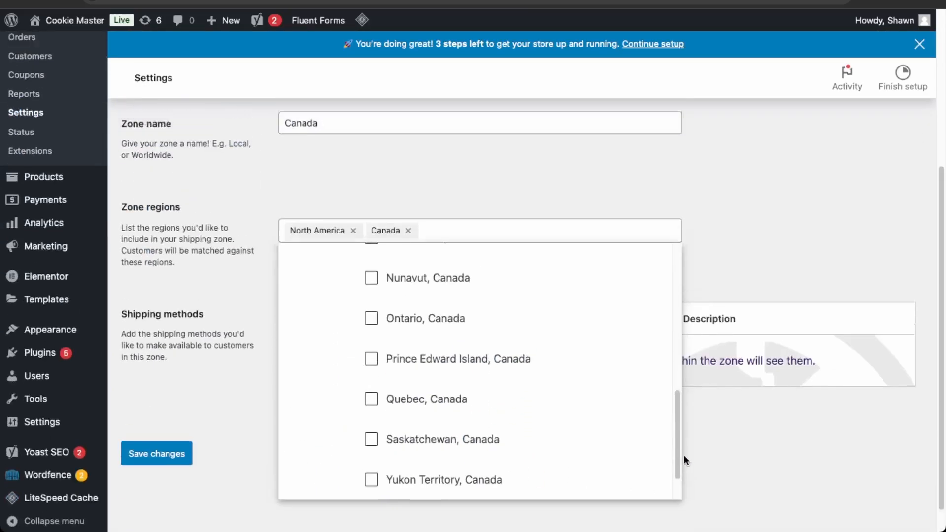
scroll(481, 414, "down", 3)
left_click(248, 352)
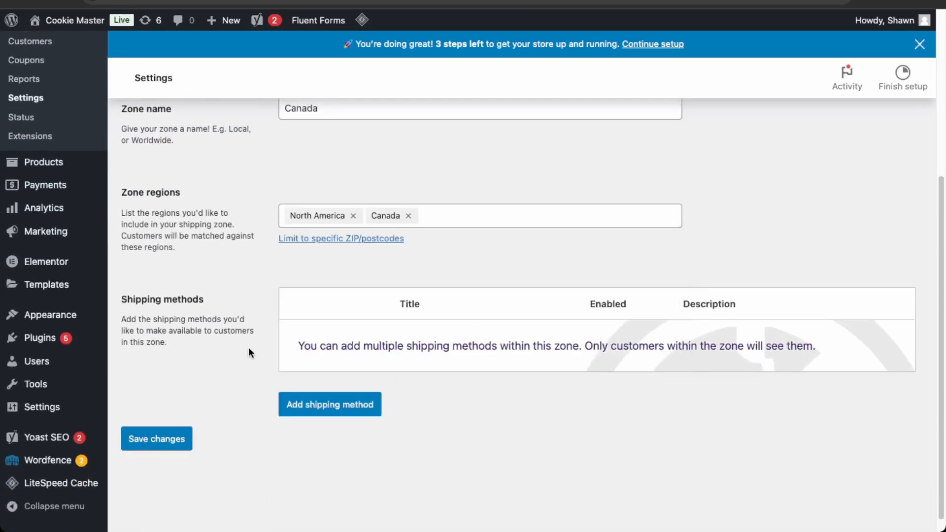
Step: Start a flat rate shipping method for the Canada zone with a cost of $5.00
left_click(338, 403)
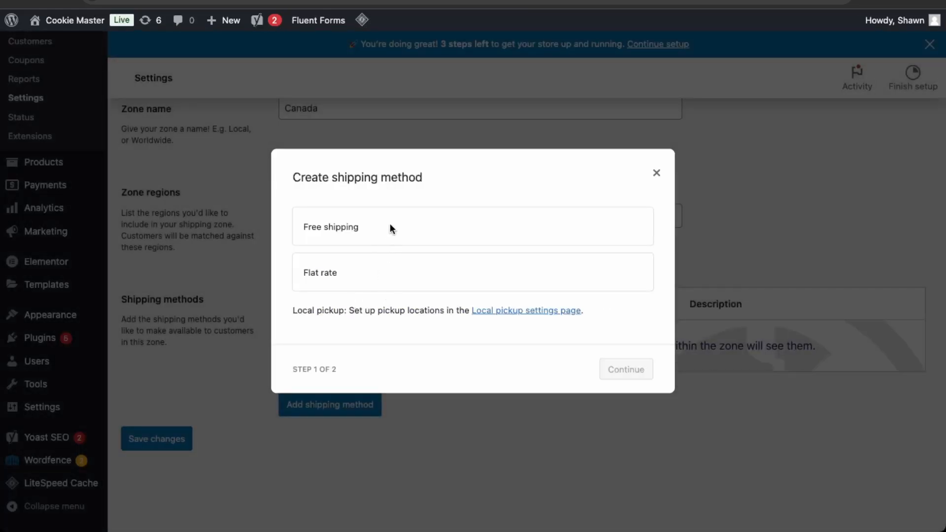
left_click(381, 283)
left_click(640, 387)
left_click_drag(318, 335, 312, 335)
type("5")
left_click(395, 364)
Step: Name the shipping method "Flat rate - Within Canada", then create and save it
scroll(395, 348, "down", 1)
left_click(358, 189)
type("- Within")
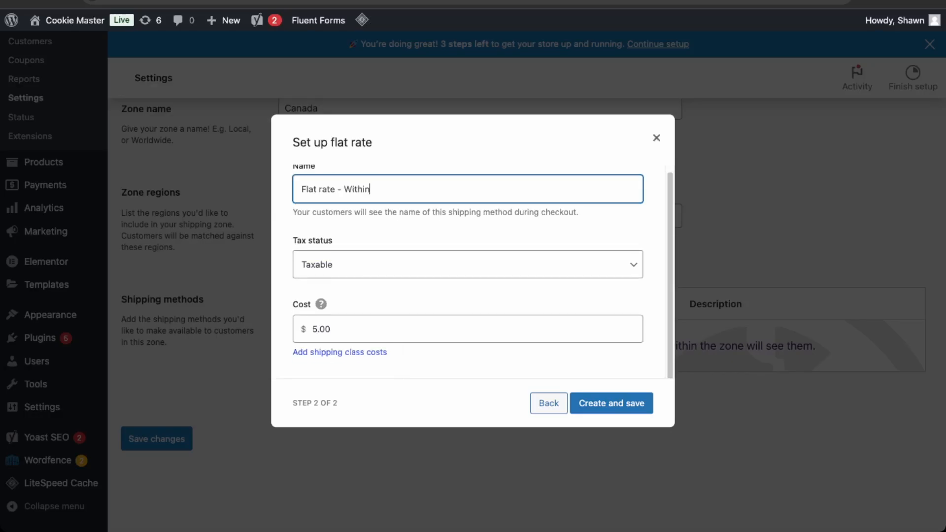
type(" Canada")
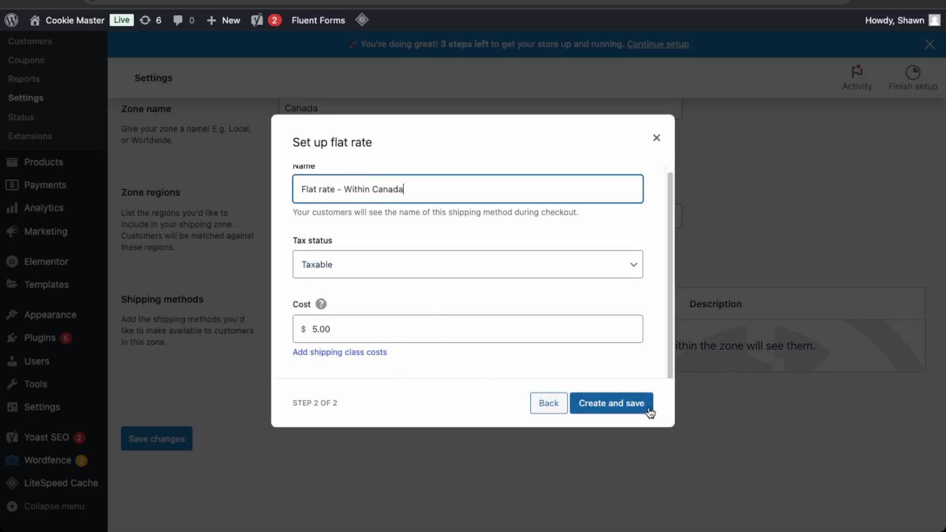
left_click(636, 409)
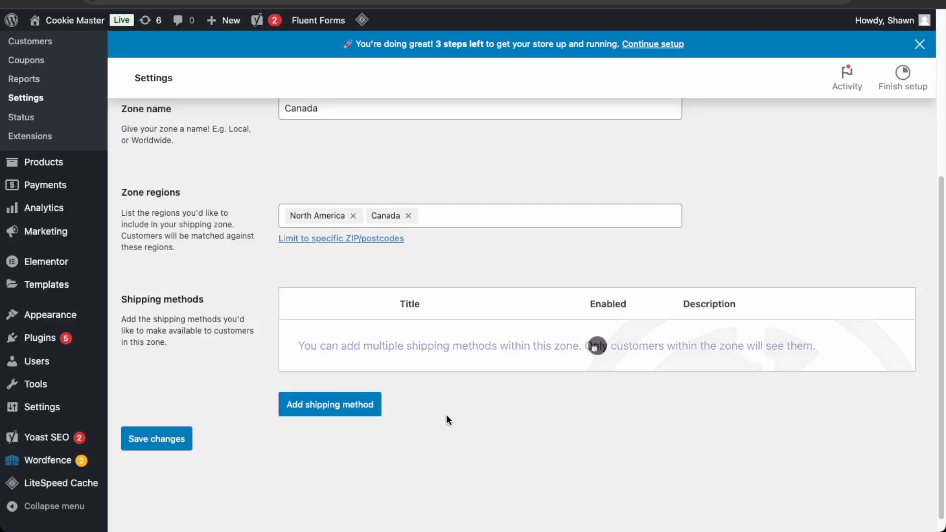
scroll(406, 393, "down", 3)
scroll(406, 392, "up", 5)
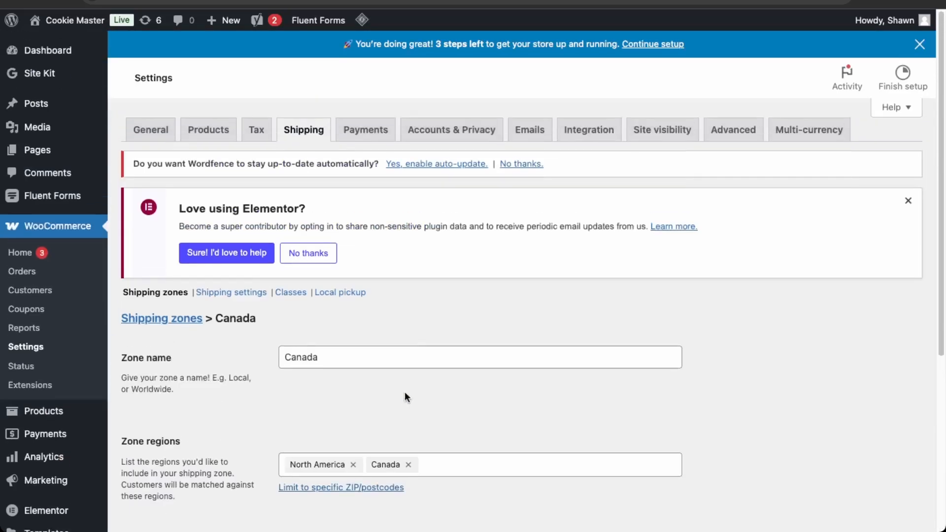
Step: Examine the shipping calculation and destination options and the local pickup settings of the store
left_click(236, 295)
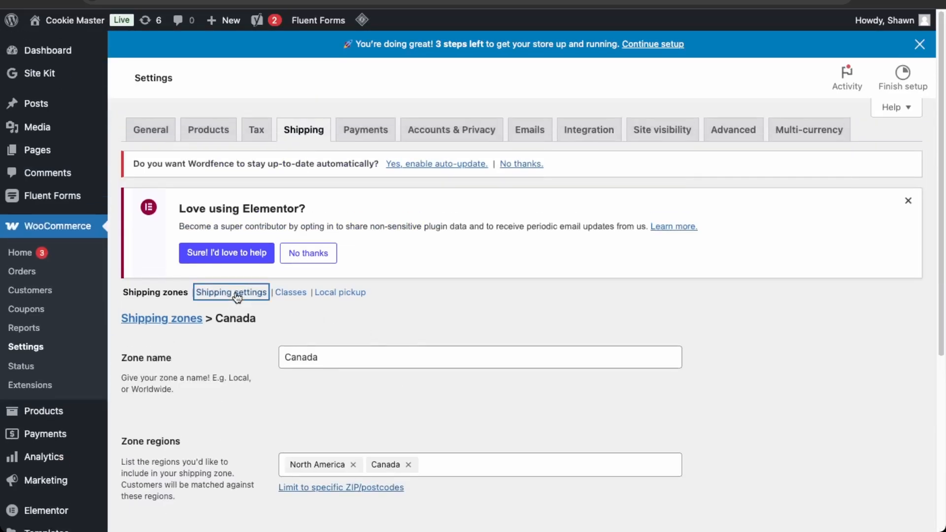
scroll(321, 344, "down", 1)
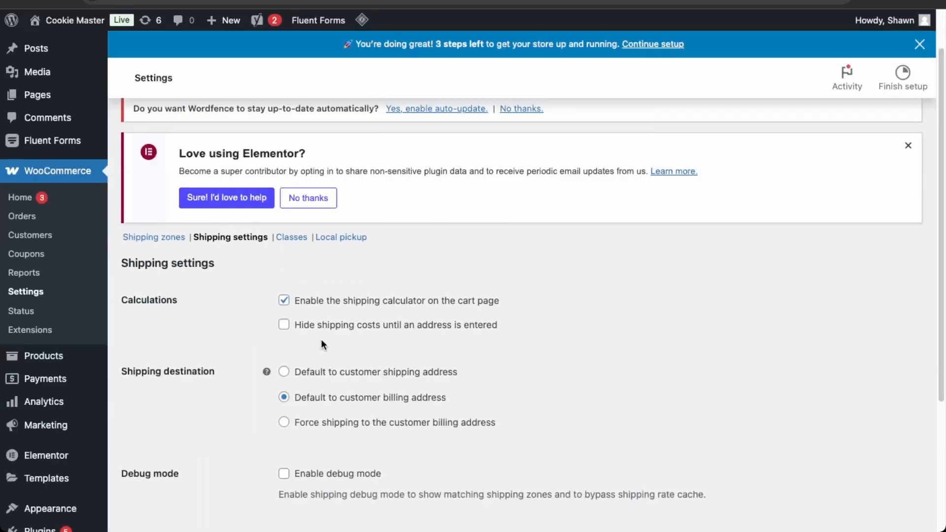
scroll(238, 435, "down", 3)
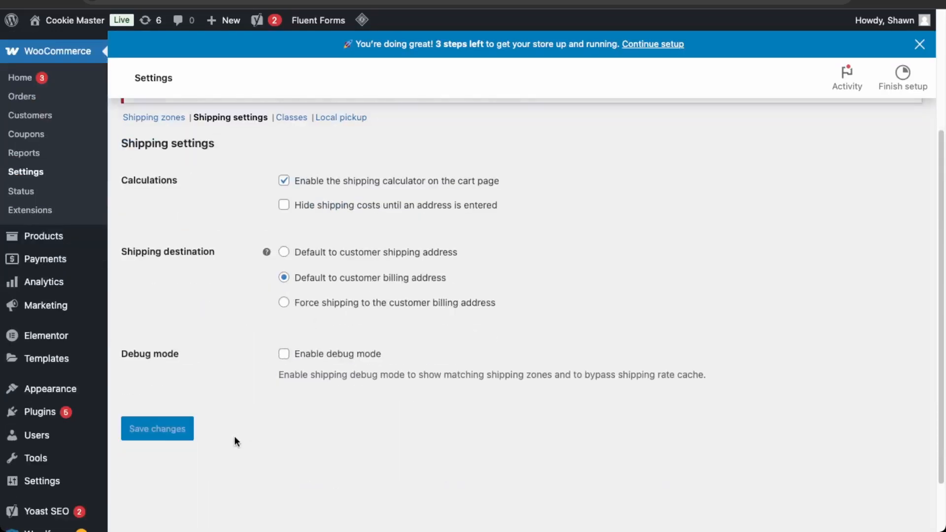
scroll(373, 277, "up", 4)
left_click(335, 269)
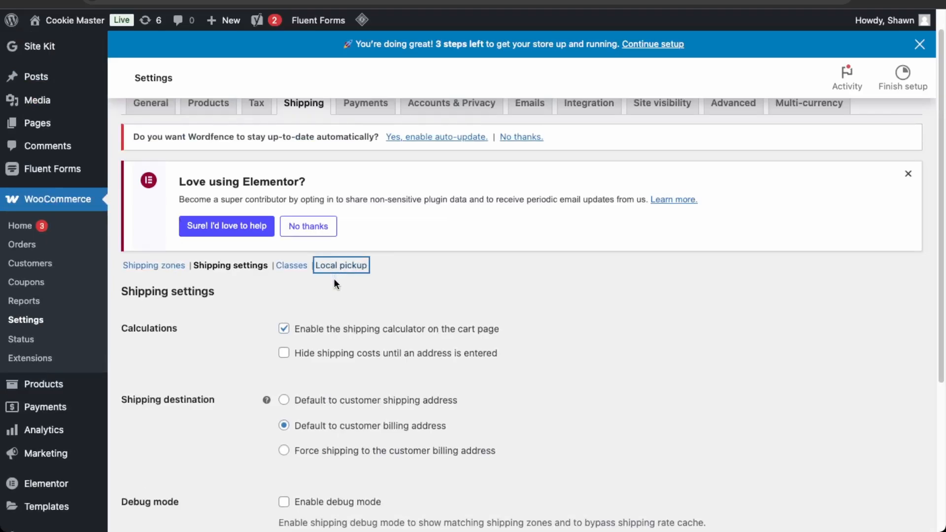
scroll(331, 291, "down", 5)
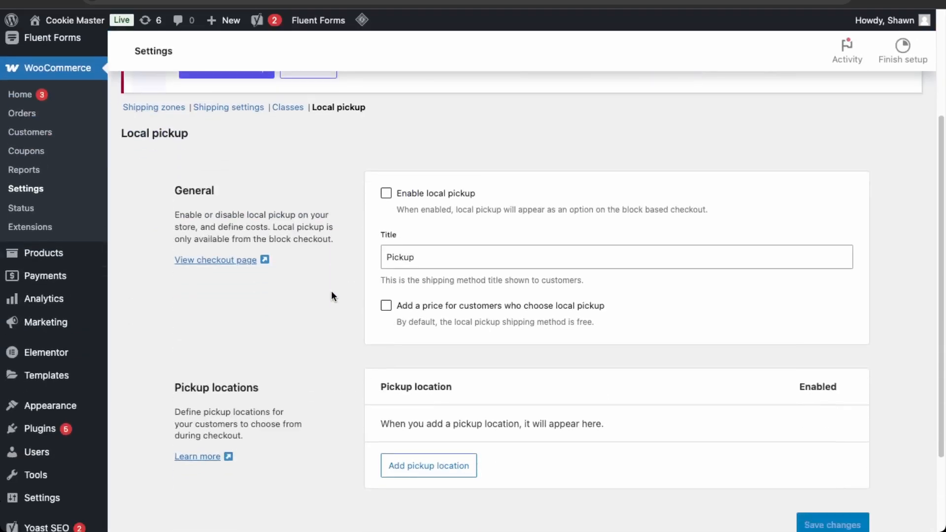
scroll(322, 305, "up", 5)
scroll(322, 308, "up", 1)
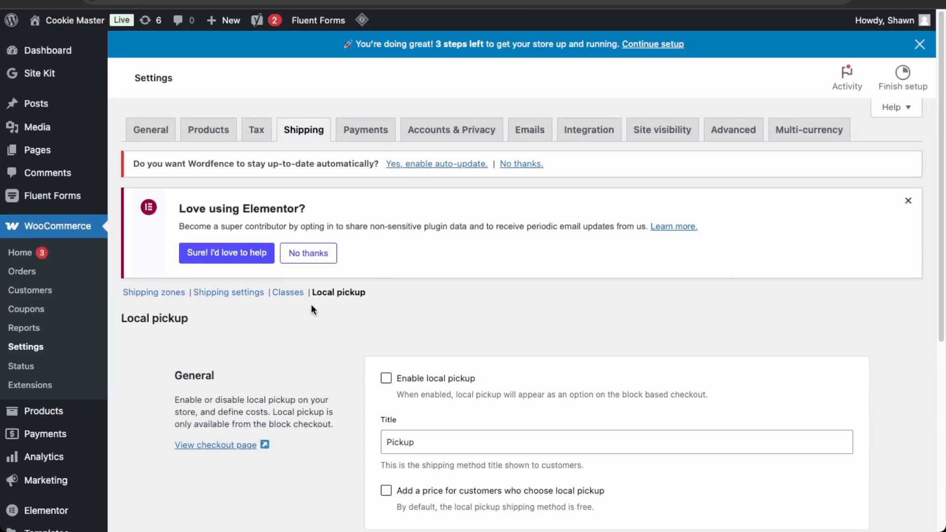
Step: In the tax settings, add a standard tax rate of 13 for country code CA and state code ON, and save it
left_click(256, 130)
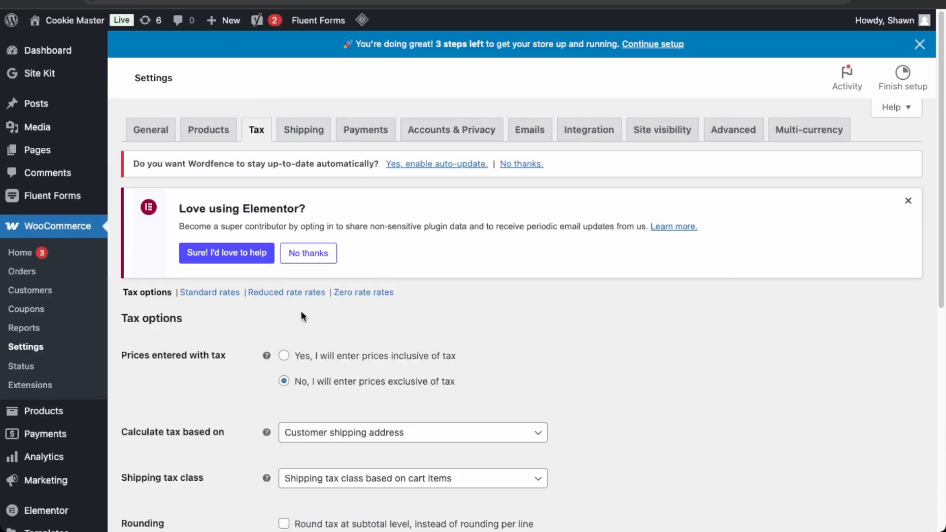
scroll(504, 330, "down", 5)
scroll(505, 328, "down", 3)
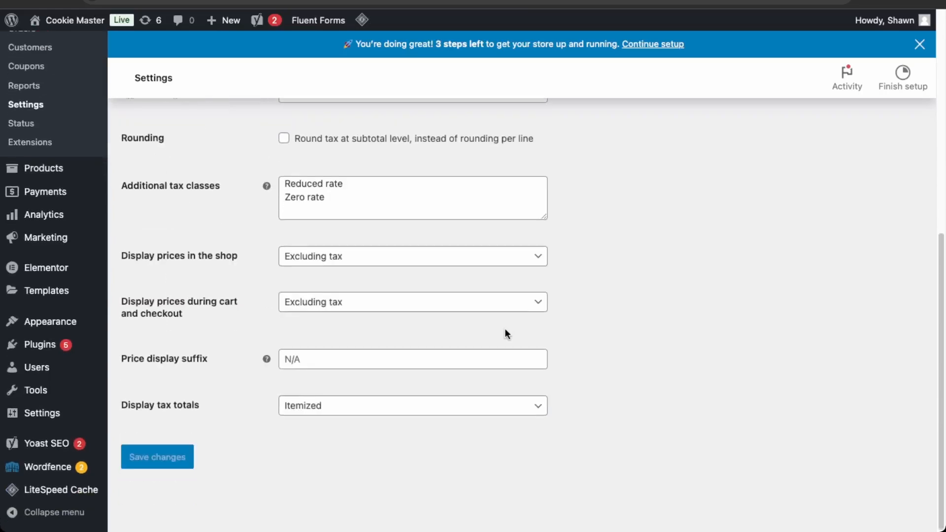
scroll(504, 329, "up", 8)
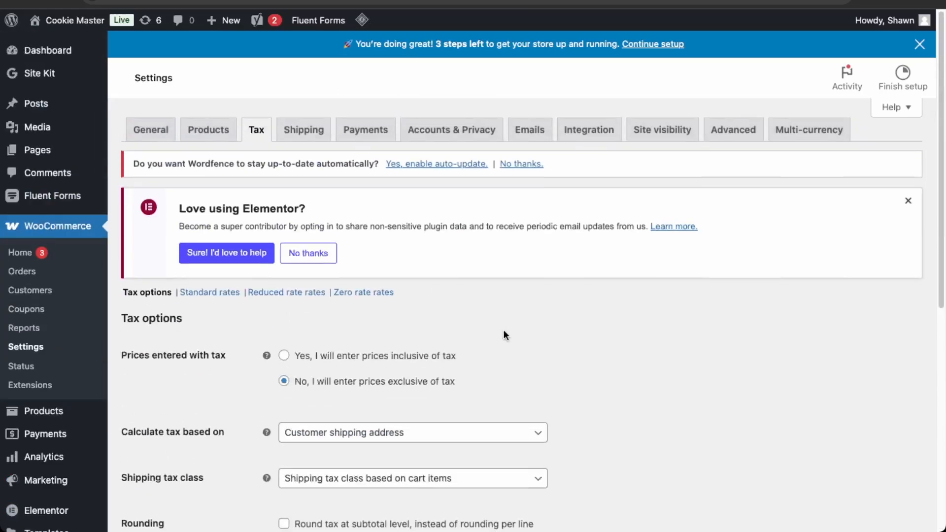
left_click(212, 295)
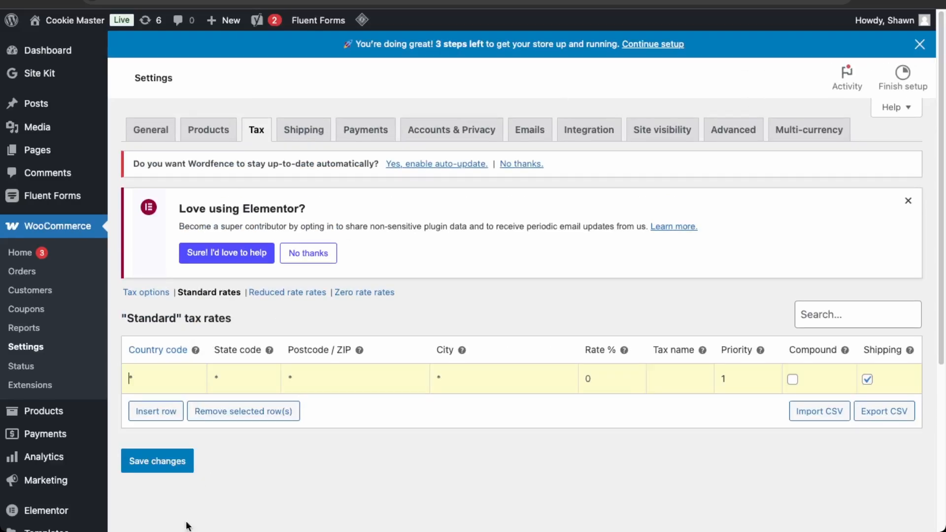
type("CA")
key("Tab")
type("ON")
key("Tab")
type("13")
left_click(190, 464)
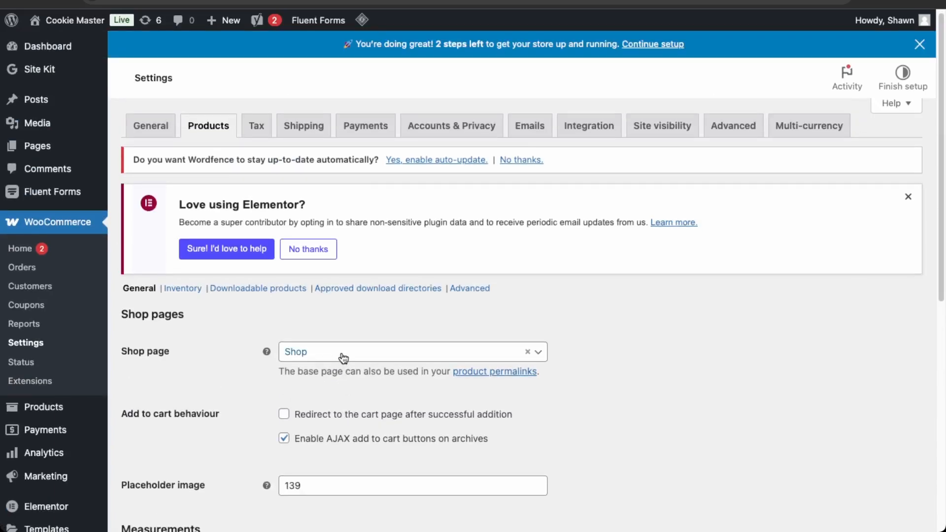
Step: Review the checkout, account creation, privacy policy and personal data retention options in the Accounts & Privacy settings
left_click(456, 140)
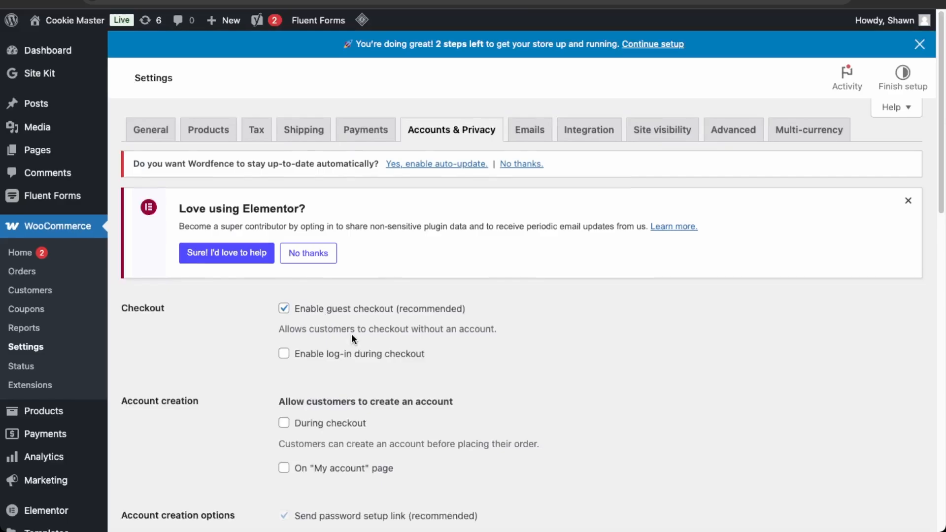
scroll(350, 333, "down", 5)
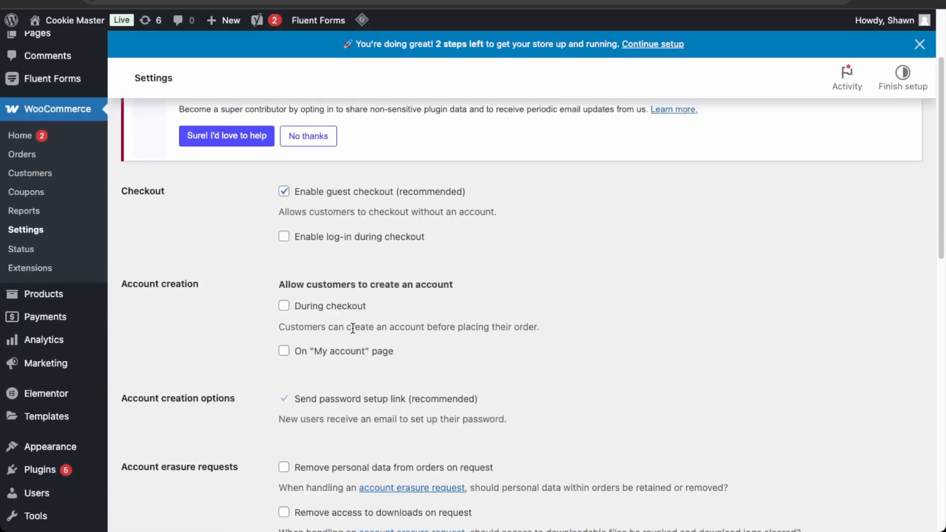
scroll(352, 323, "down", 15)
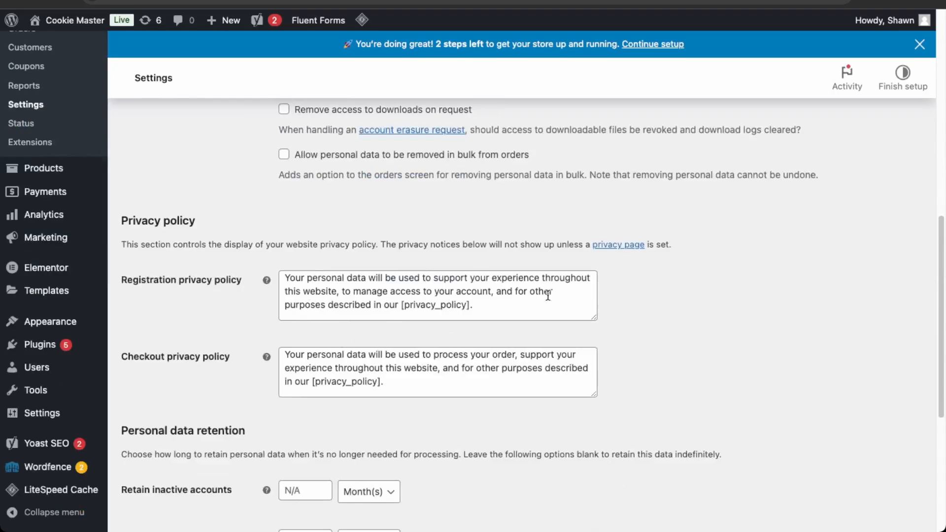
scroll(377, 409, "down", 10)
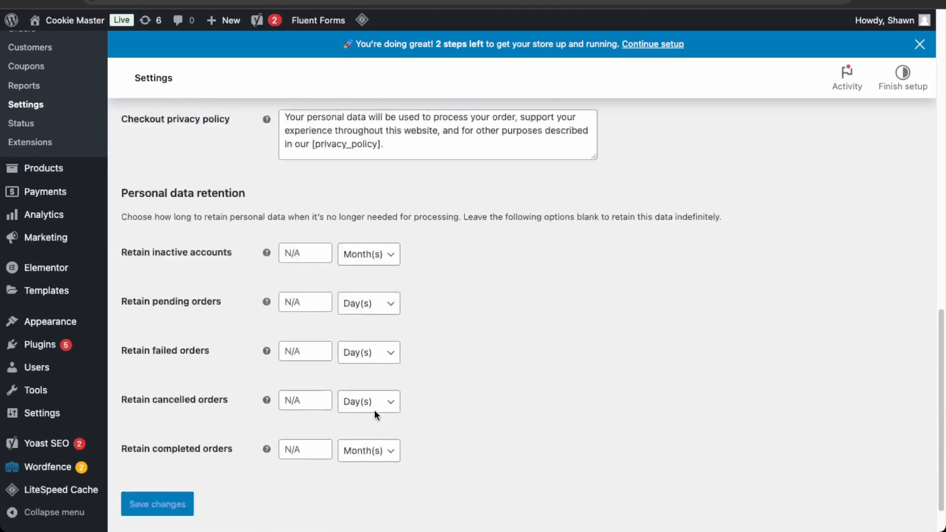
scroll(374, 409, "up", 20)
Step: Look through the email notifications, site visibility and advanced page setup in the WooCommerce settings
left_click(526, 140)
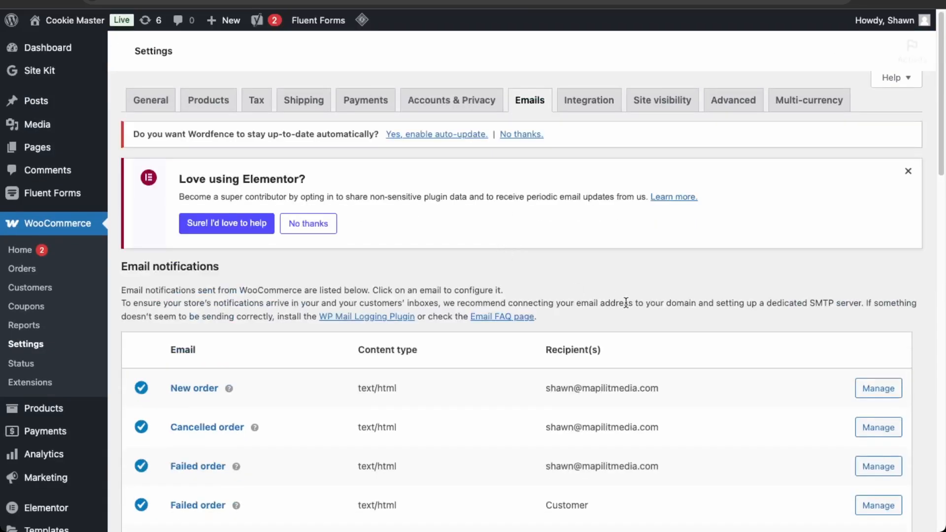
scroll(353, 343, "down", 2)
scroll(350, 341, "down", 2)
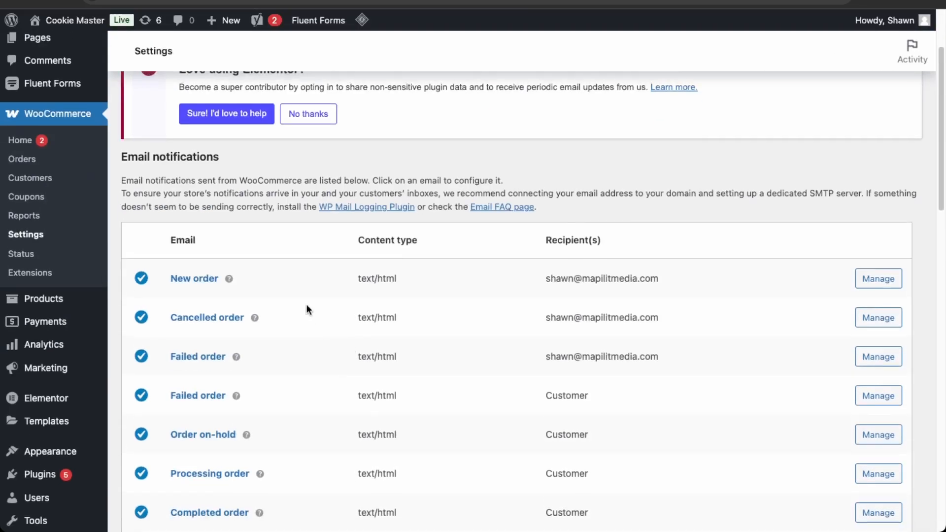
scroll(306, 304, "down", 8)
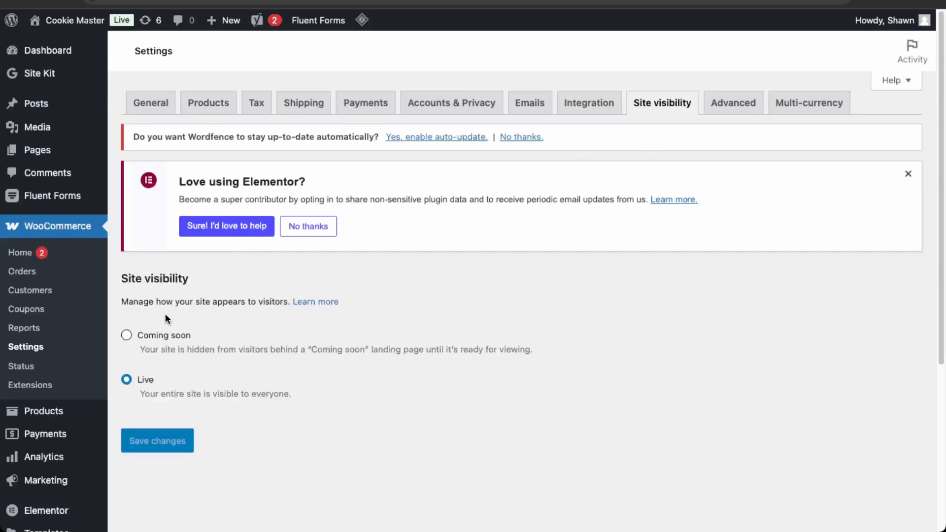
left_click(734, 104)
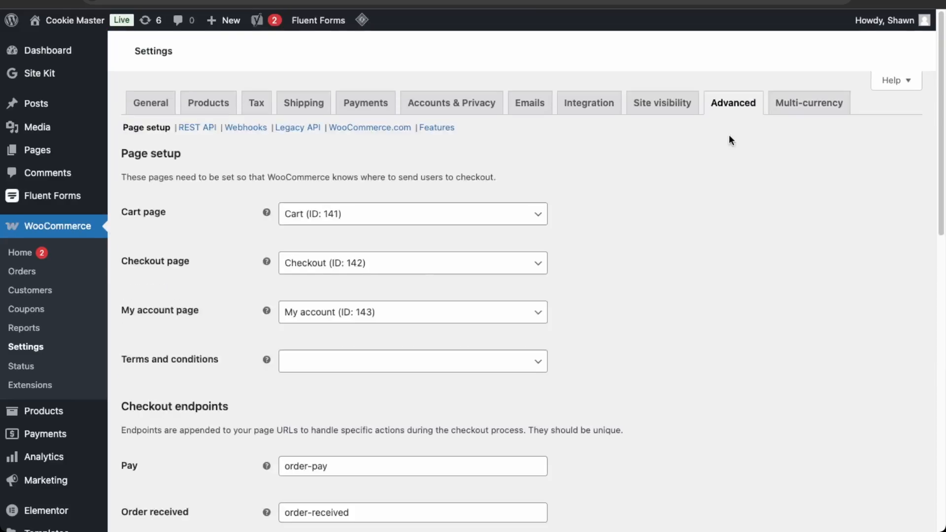
scroll(415, 347, "down", 5)
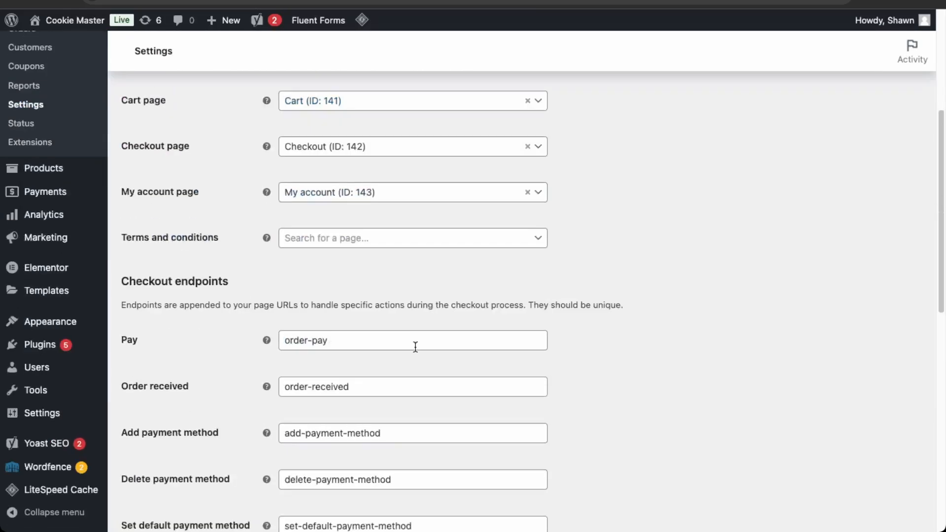
scroll(416, 346, "up", 5)
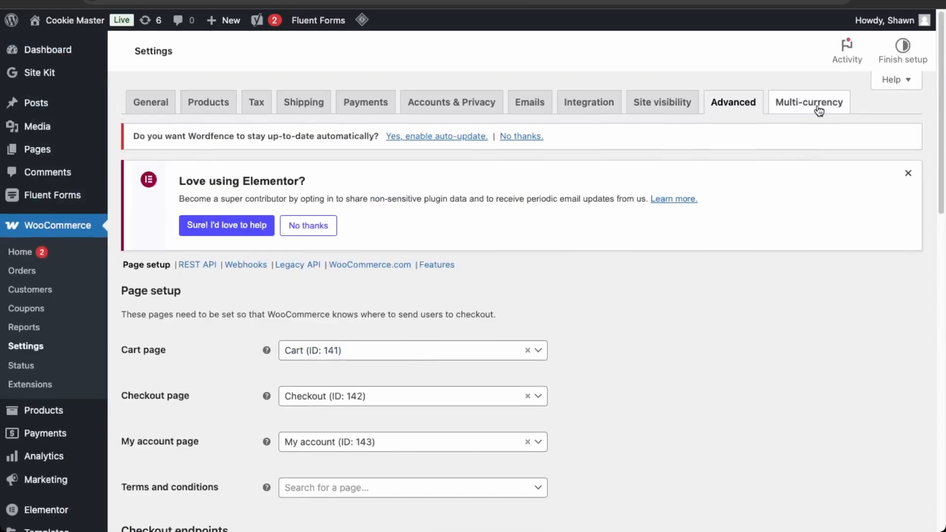
Step: Add the United States (US) dollar to the store's enabled currencies in the multi-currency settings
left_click(818, 111)
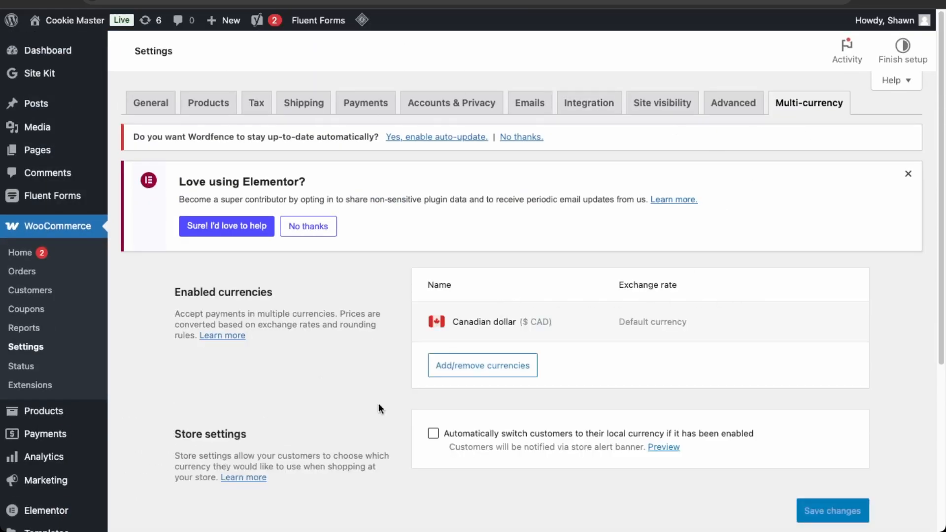
left_click(504, 392)
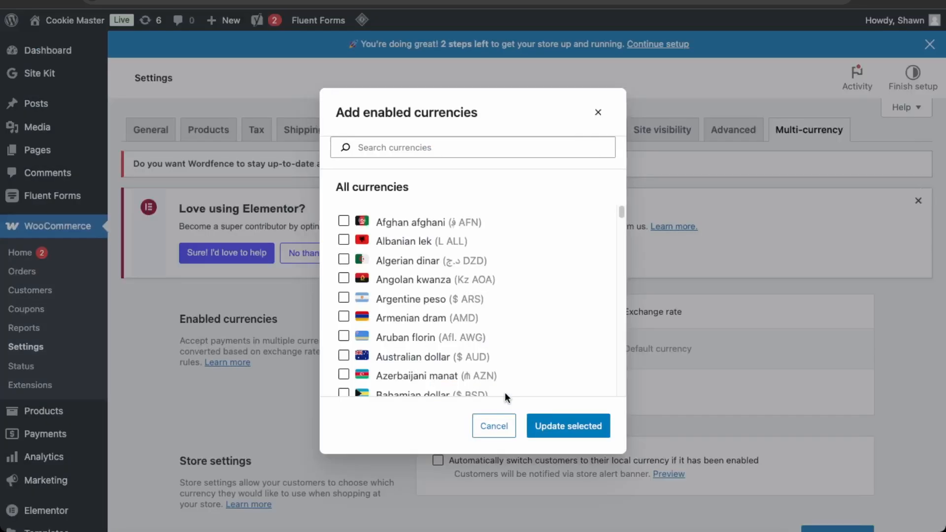
left_click(409, 147)
type("uni")
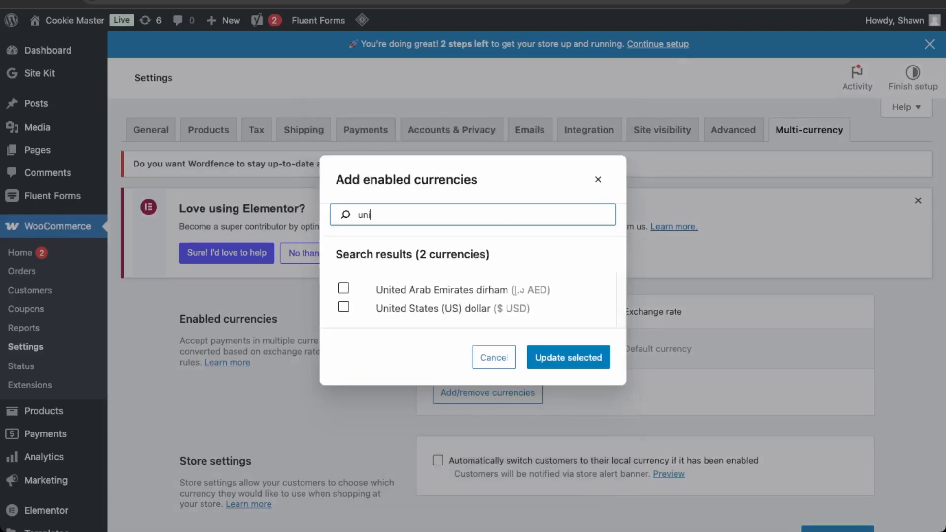
left_click(336, 310)
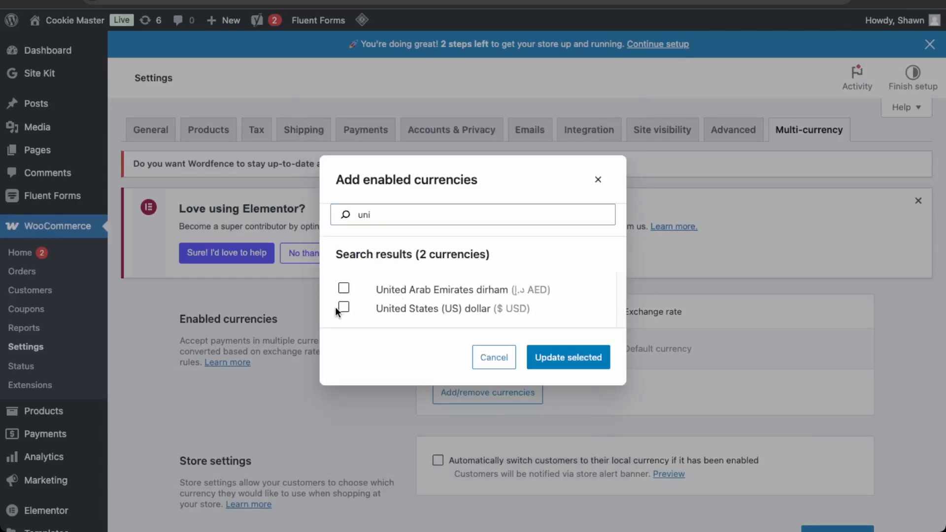
left_click(344, 307)
left_click(561, 358)
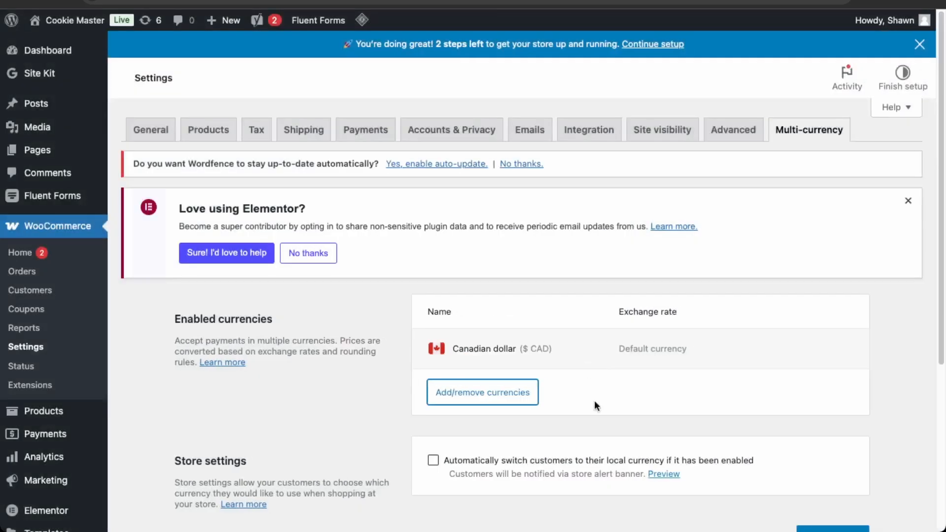
Step: Enable automatic switching of customers to their local currency and save the store settings
scroll(434, 404, "down", 2)
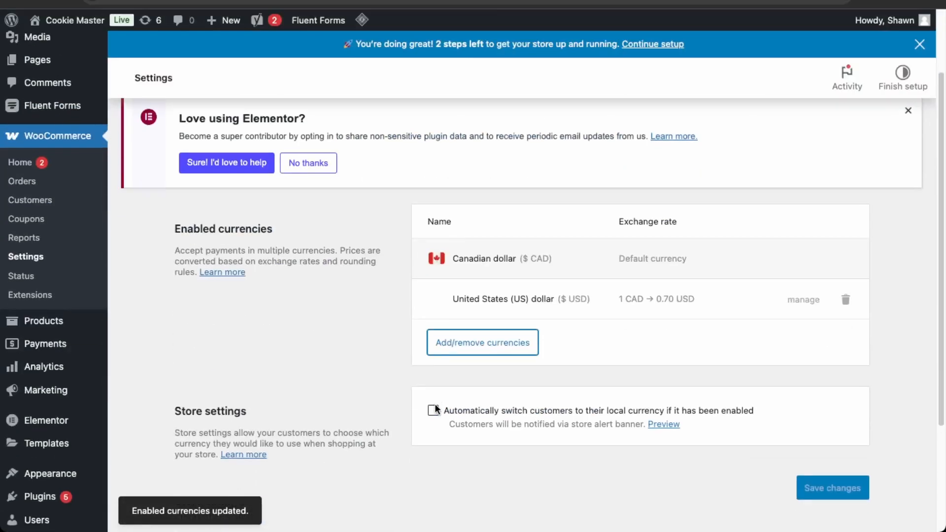
left_click(433, 411)
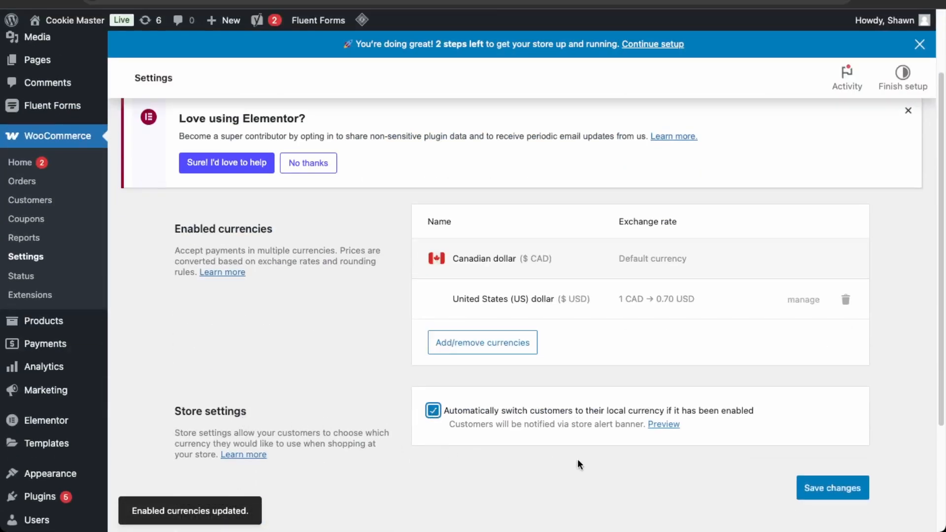
left_click(807, 495)
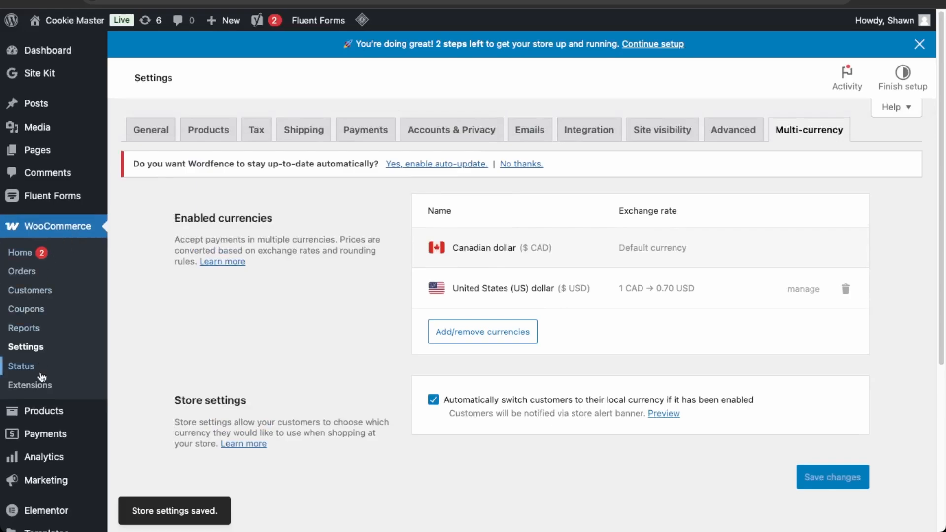
Step: Examine the performance figures and charts in the store's analytics overview
left_click(43, 460)
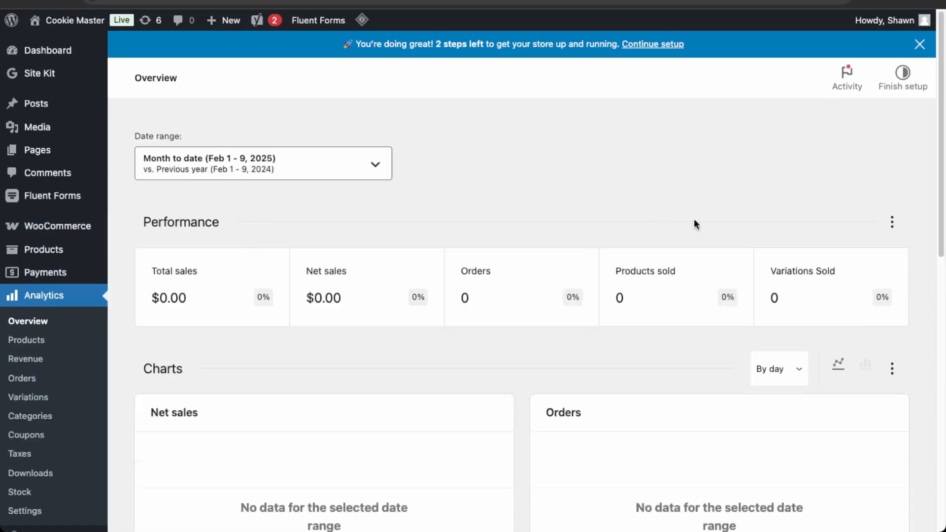
scroll(704, 224, "down", 3)
scroll(624, 382, "down", 3)
scroll(333, 403, "up", 6)
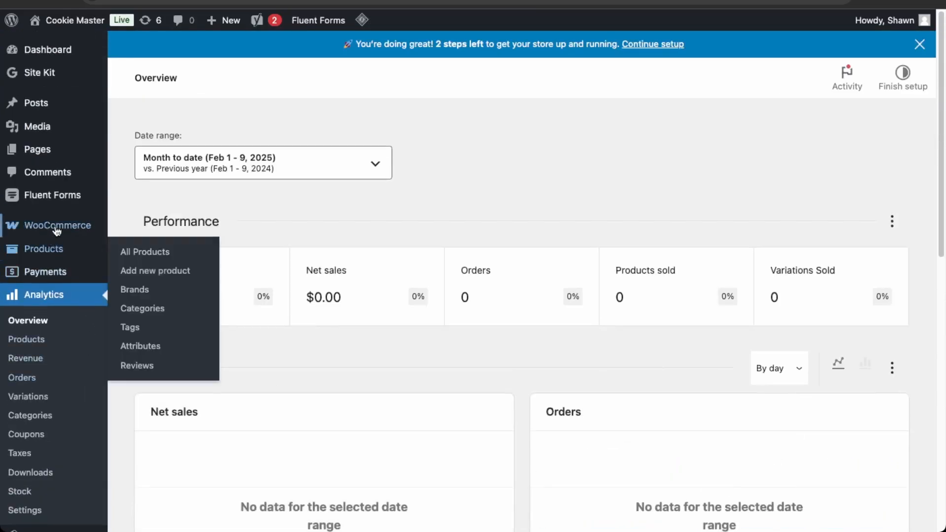
Step: Start the store's first coupon with a percentage discount and a coupon amount of 20
mouse_move(57, 230)
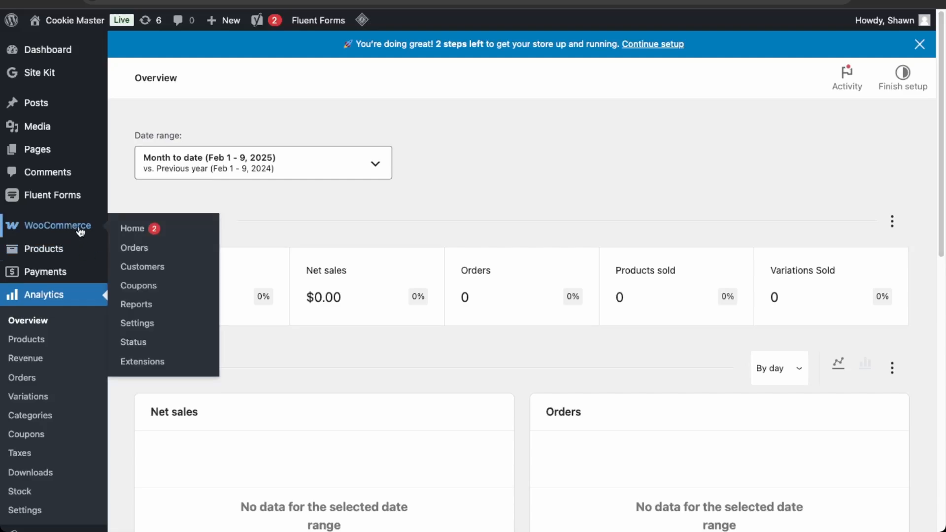
left_click(147, 294)
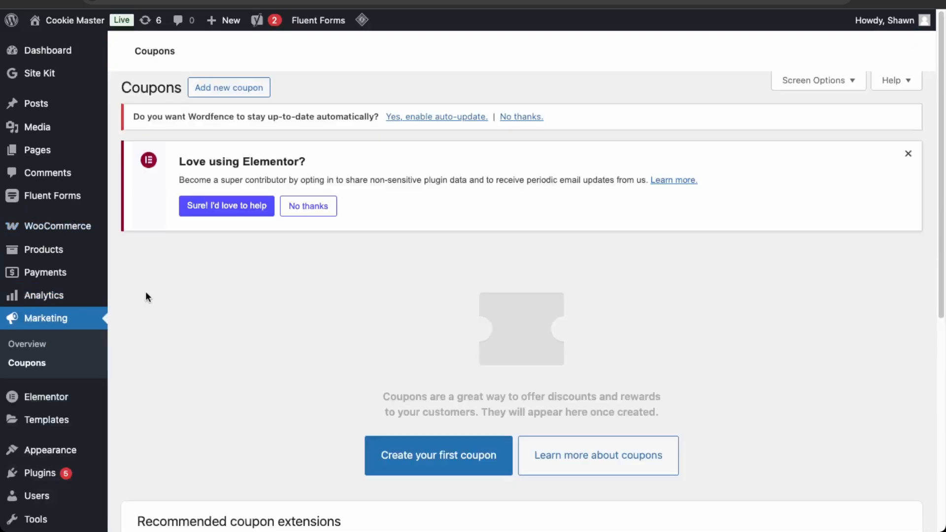
left_click(434, 459)
left_click(423, 314)
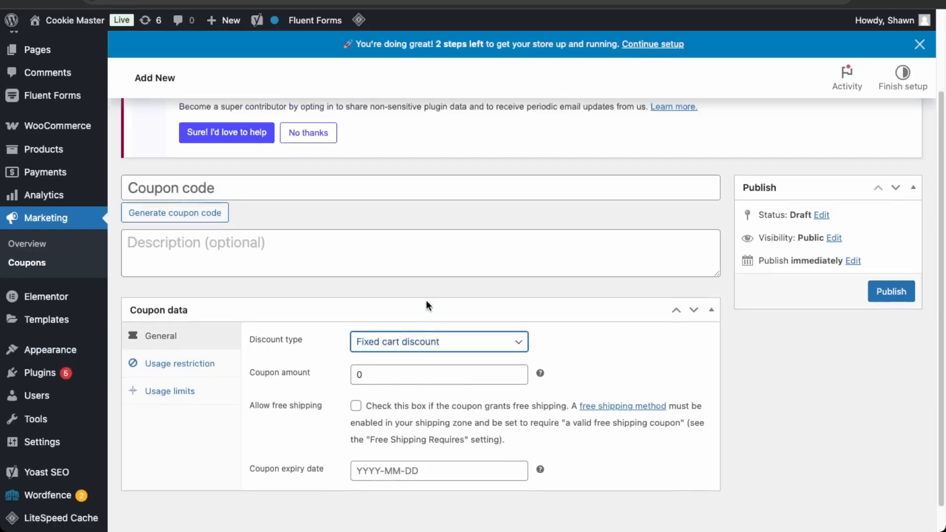
key("Up")
left_click(386, 373)
key("BackSpace")
type("2")
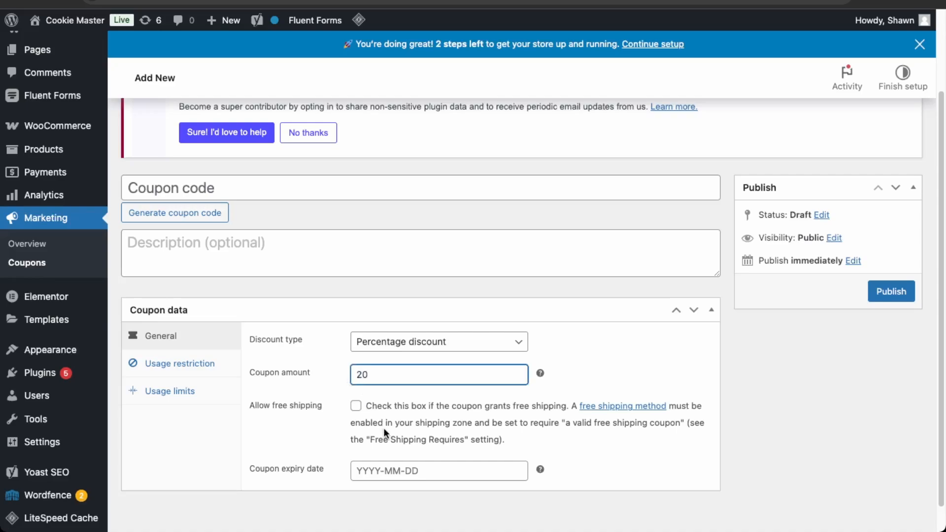
Step: Leave the coupon's free shipping option and expiry date unset, and enter launch2025 as its code
left_click(383, 428)
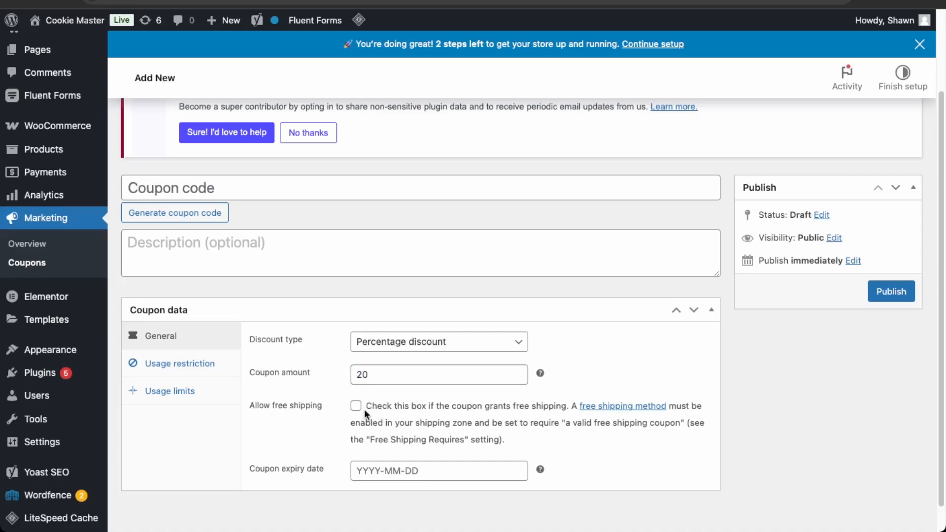
left_click(503, 470)
left_click(594, 449)
left_click(261, 189)
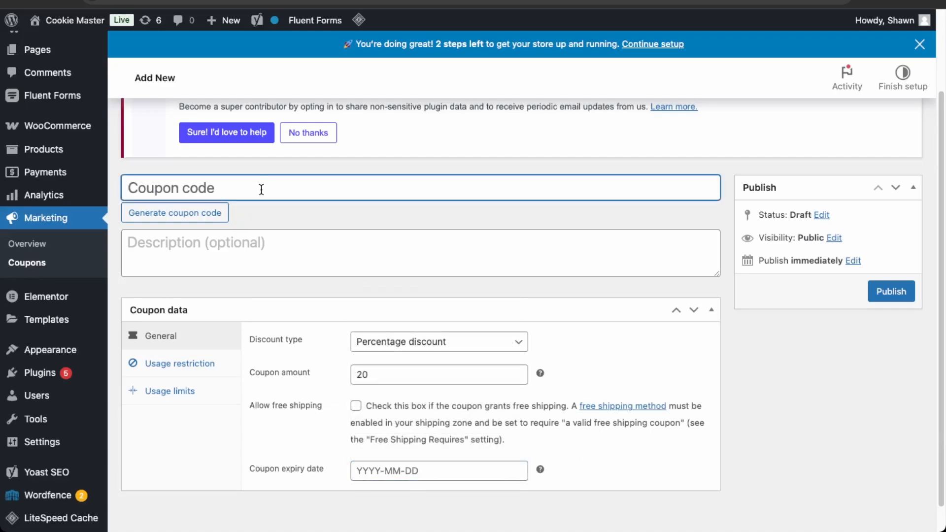
type("launch2025")
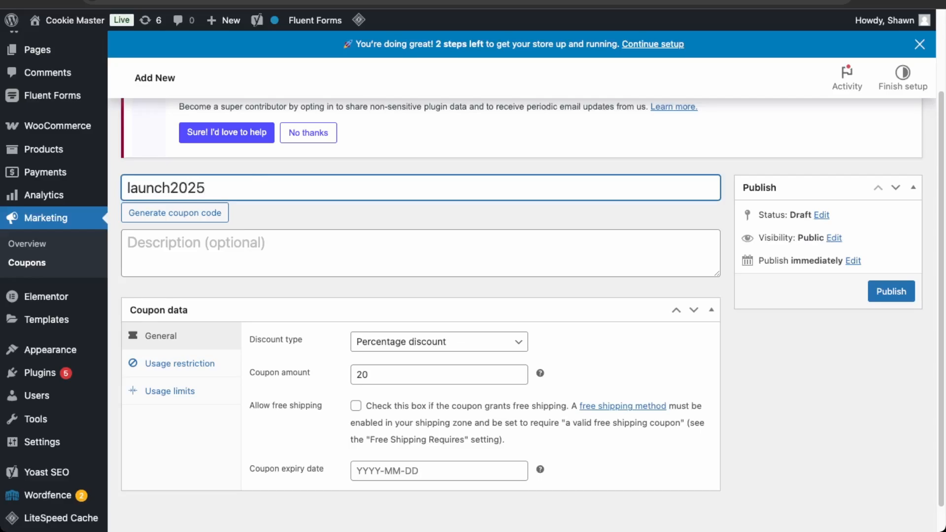
Step: Restrict the launch2025 coupon to a minimum spend of 10 and individual use only
left_click(206, 363)
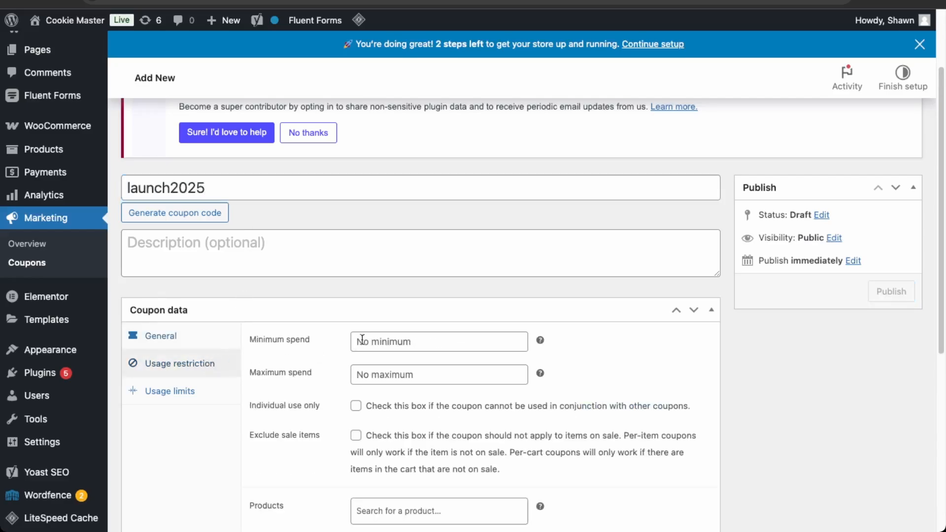
left_click(378, 333)
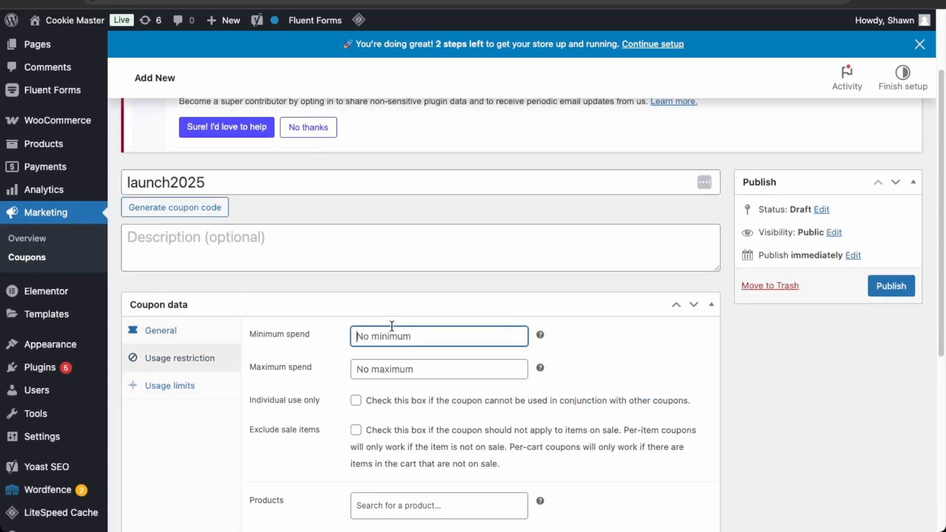
type("10")
scroll(388, 335, "down", 3)
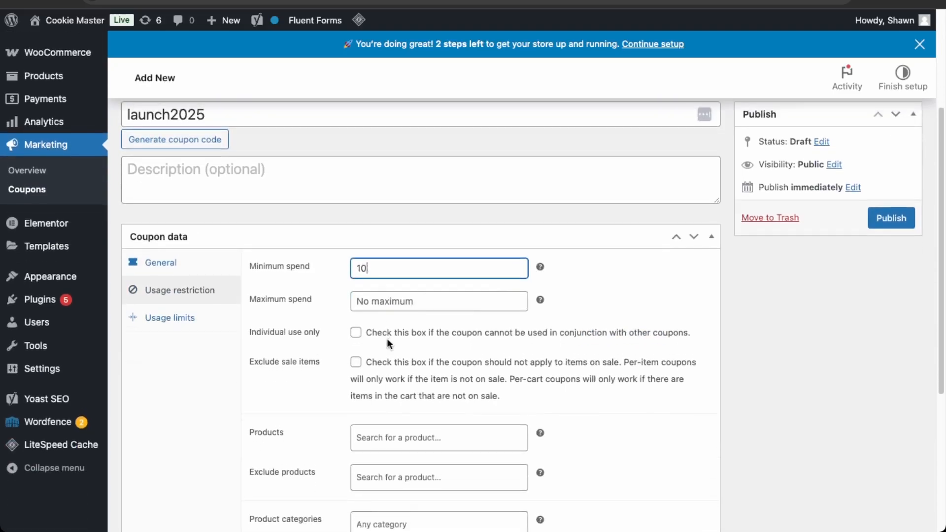
left_click(355, 333)
scroll(424, 374, "down", 5)
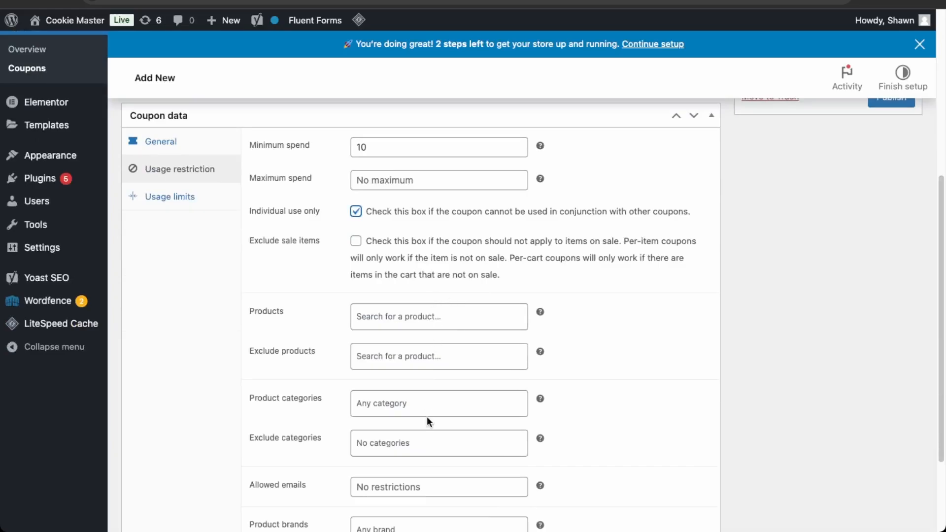
scroll(431, 332, "down", 3)
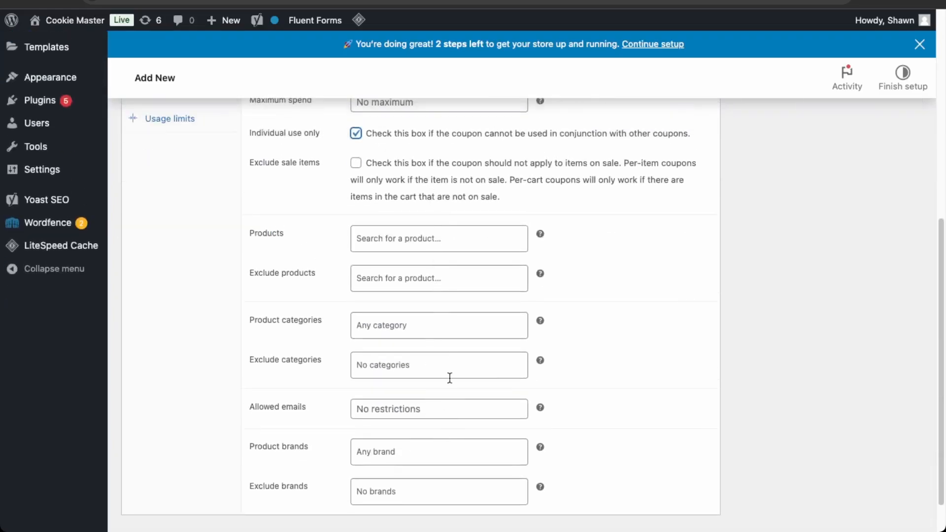
Step: Limit the launch2025 coupon to 1 use per user, leave its overall usage unlimited, and publish it
scroll(431, 433, "up", 7)
left_click(180, 292)
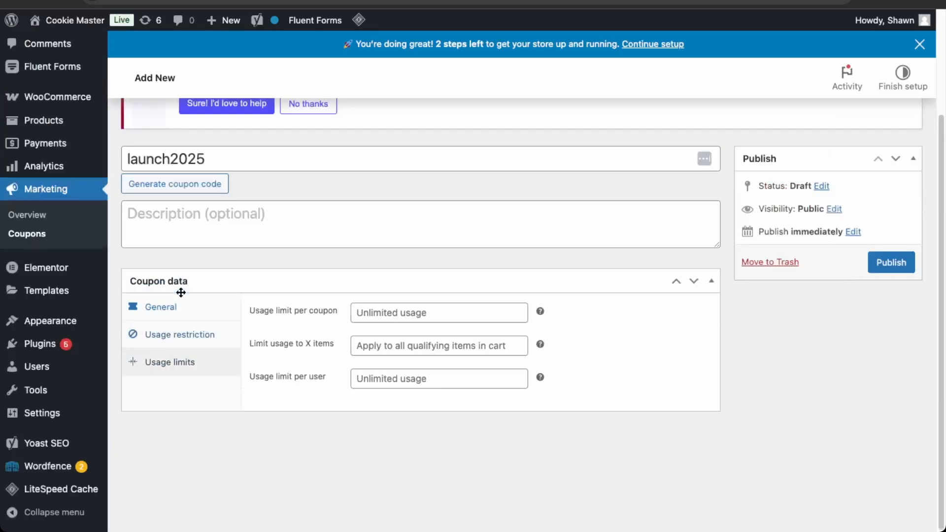
left_click(475, 312)
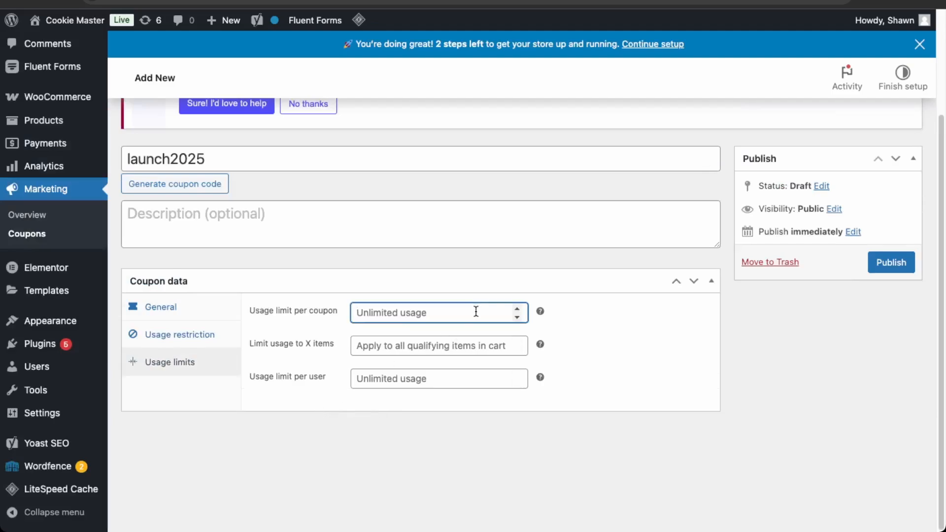
left_click(448, 376)
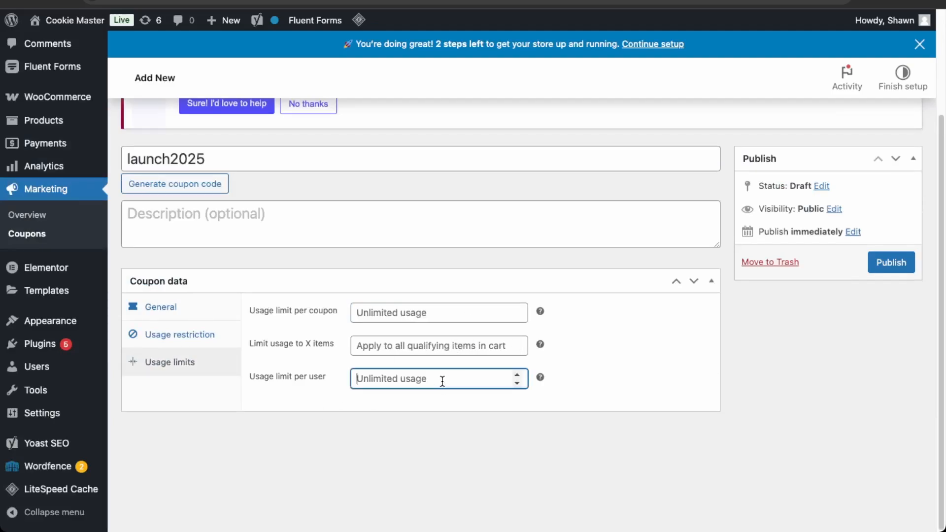
type("1")
left_click_drag(260, 311, 315, 311)
left_click(411, 315)
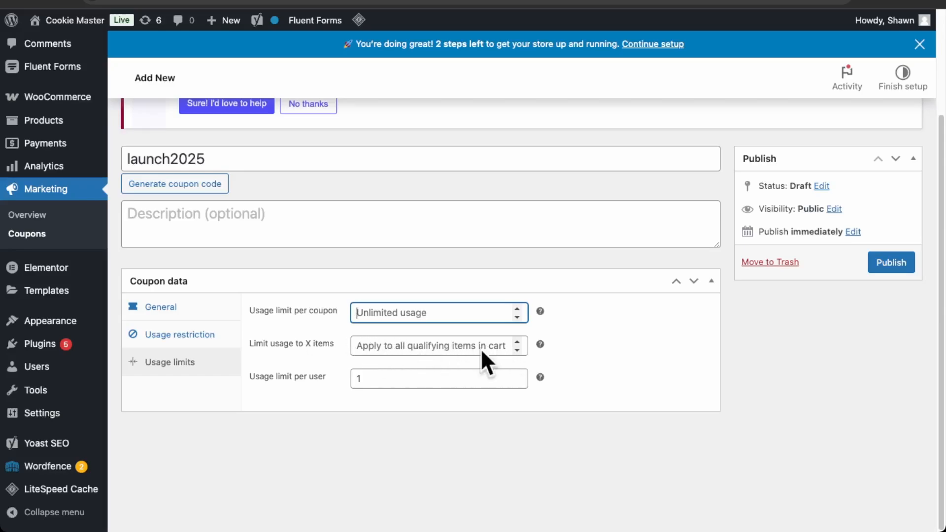
left_click(890, 262)
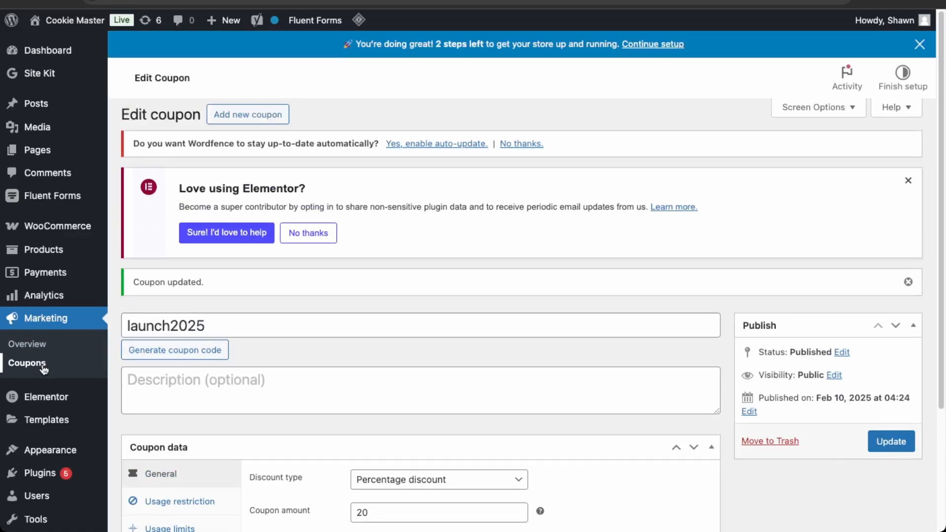
Step: Review the coupon list with its recommended extensions and the sales channels in the marketing overview
left_click(43, 368)
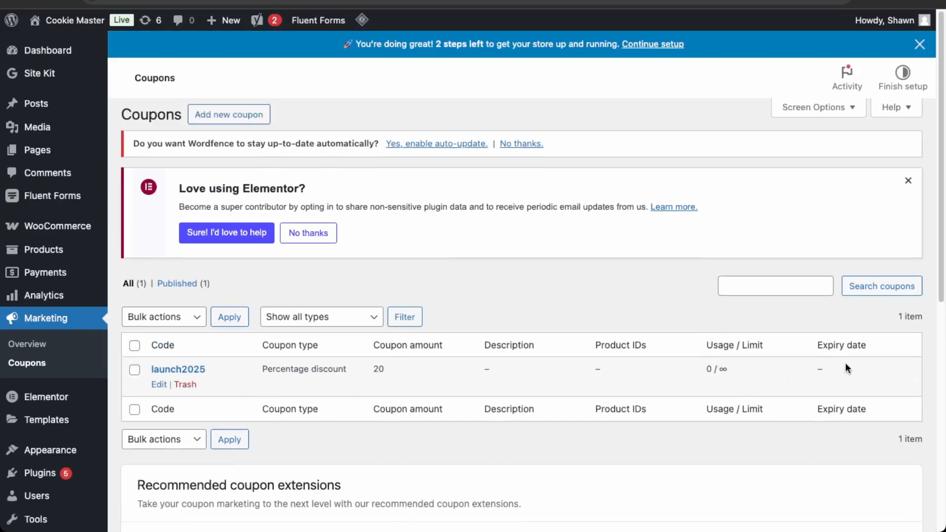
scroll(237, 369, "down", 5)
scroll(39, 287, "up", 1)
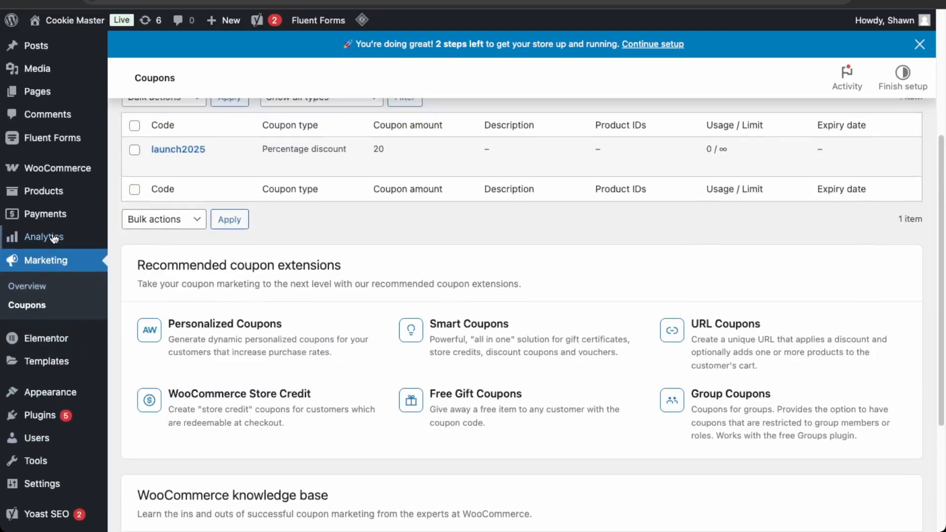
left_click(42, 286)
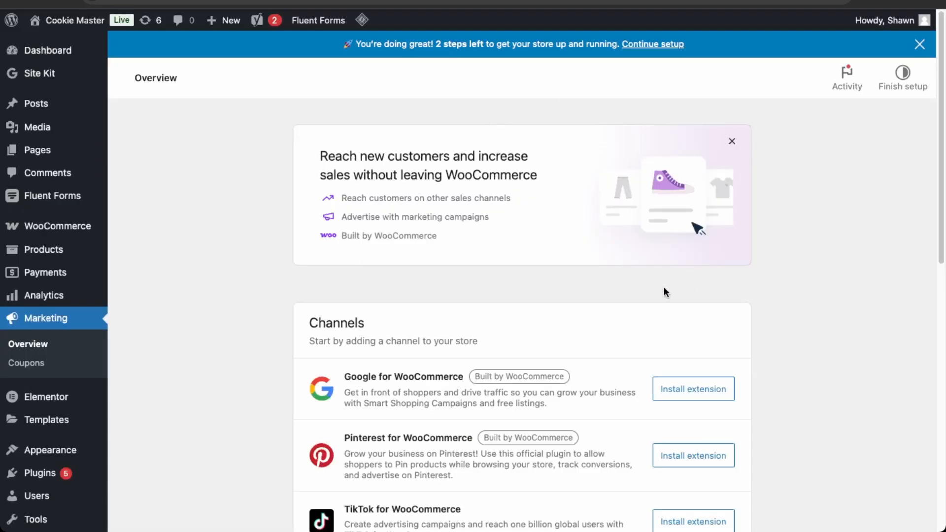
scroll(663, 287, "down", 3)
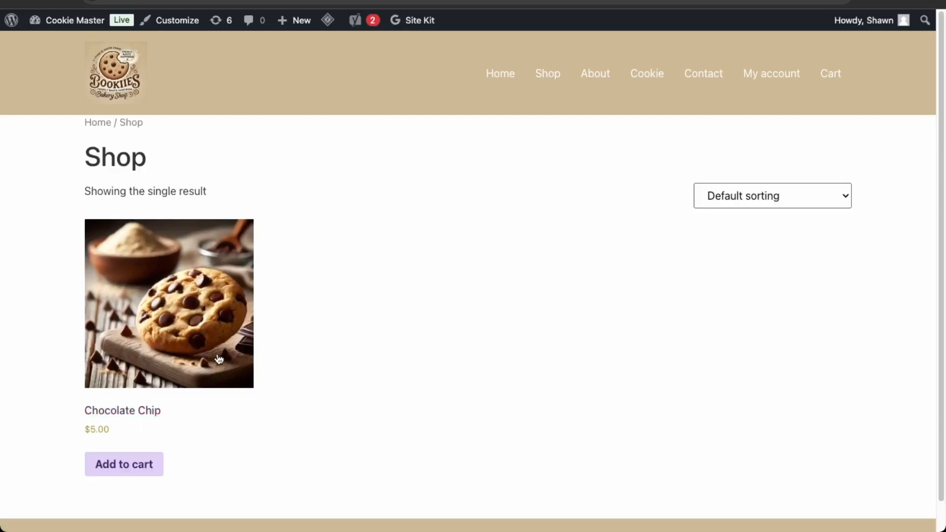
Step: Open the Chocolate Chip product page from the storefront shop and look over its images and description
left_click(220, 358)
scroll(496, 332, "down", 5)
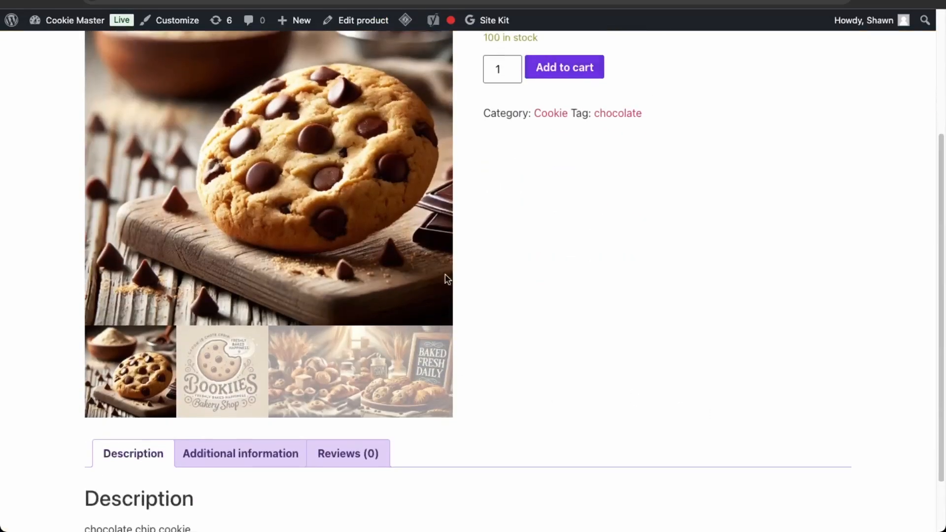
scroll(274, 376, "up", 5)
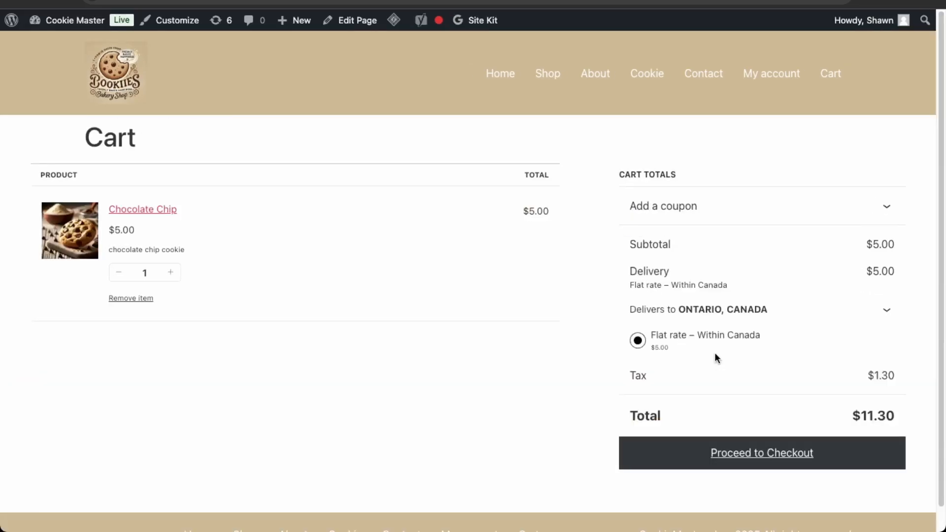
Step: Increase the Chocolate Chip quantity in the cart to 2 and apply the coupon code launch2025
left_click(693, 210)
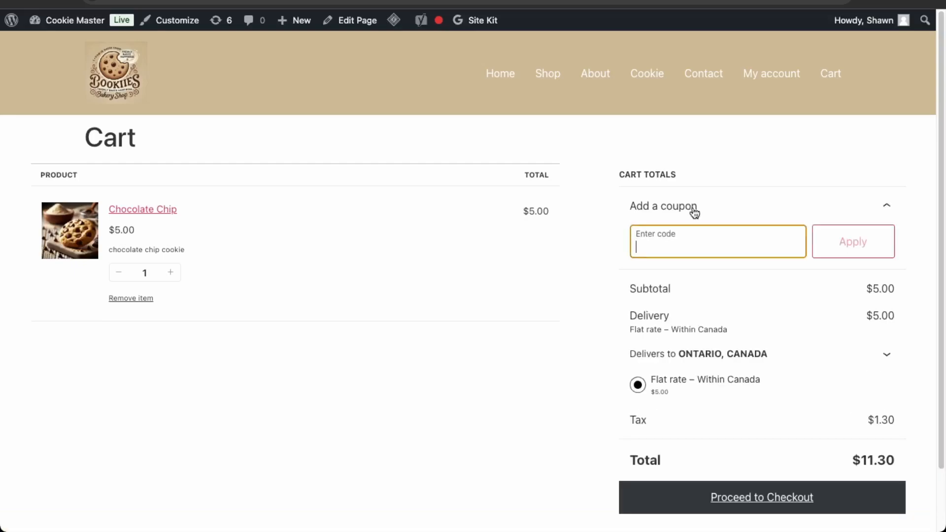
type("launch2025")
left_click(846, 231)
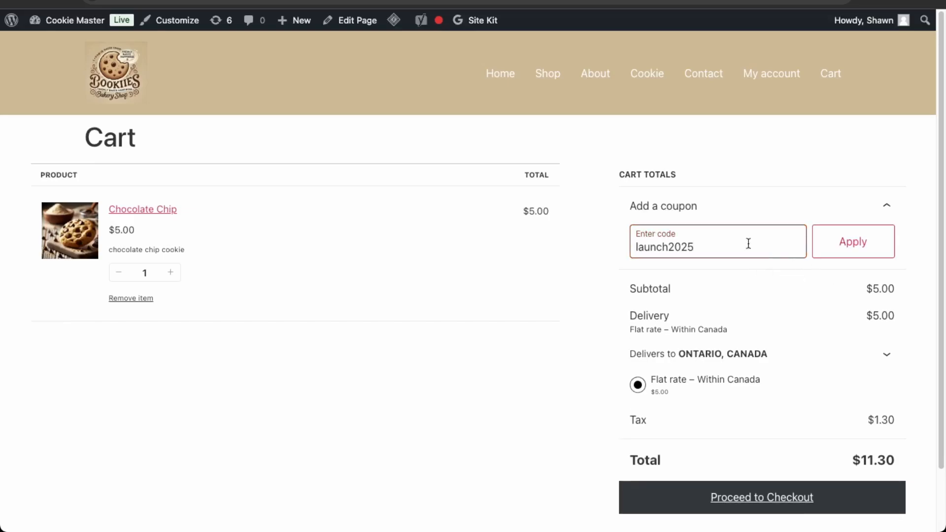
left_click(170, 273)
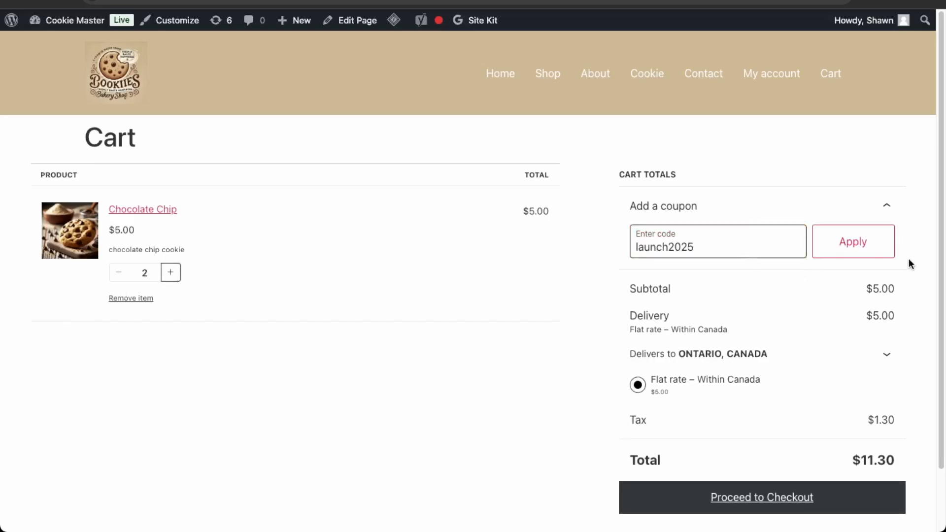
left_click(833, 252)
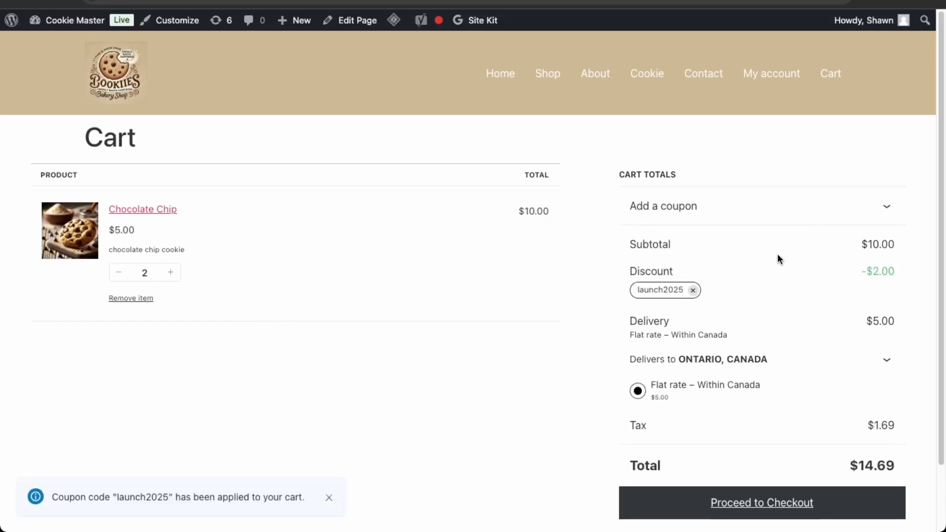
Step: Check the coupon discount in the cart, proceed to checkout, and examine the address fields, shipping and payment options, and order summary
left_click_drag(753, 268, 629, 268)
left_click(562, 312)
left_click(749, 500)
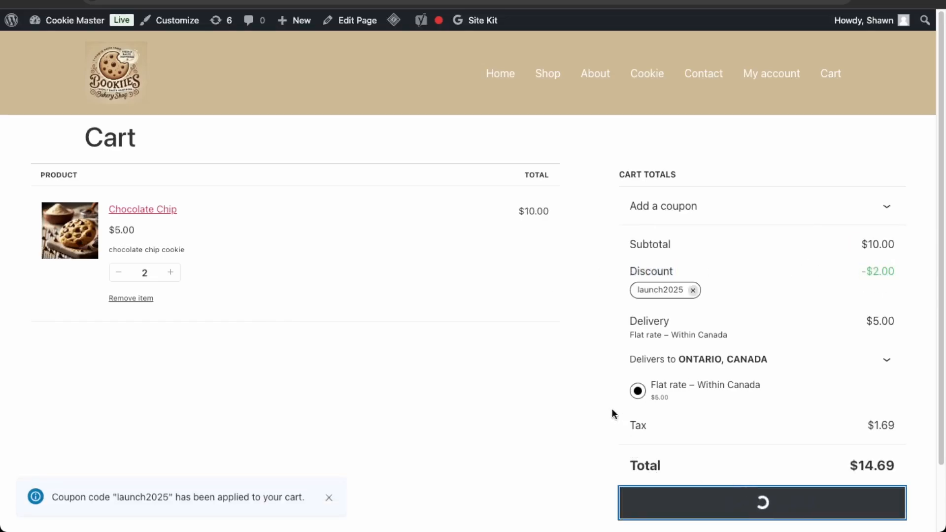
scroll(412, 325, "up", 6)
scroll(401, 271, "down", 3)
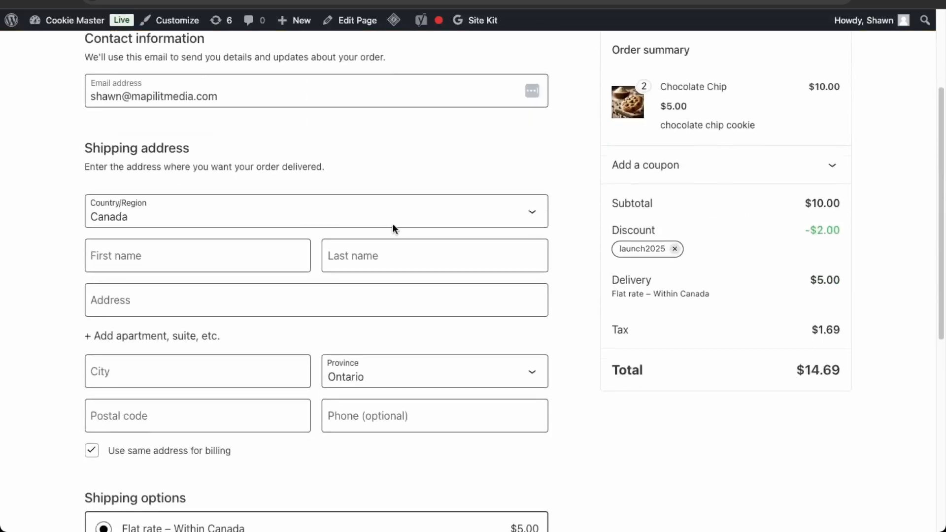
scroll(389, 228, "down", 4)
scroll(321, 442, "up", 1)
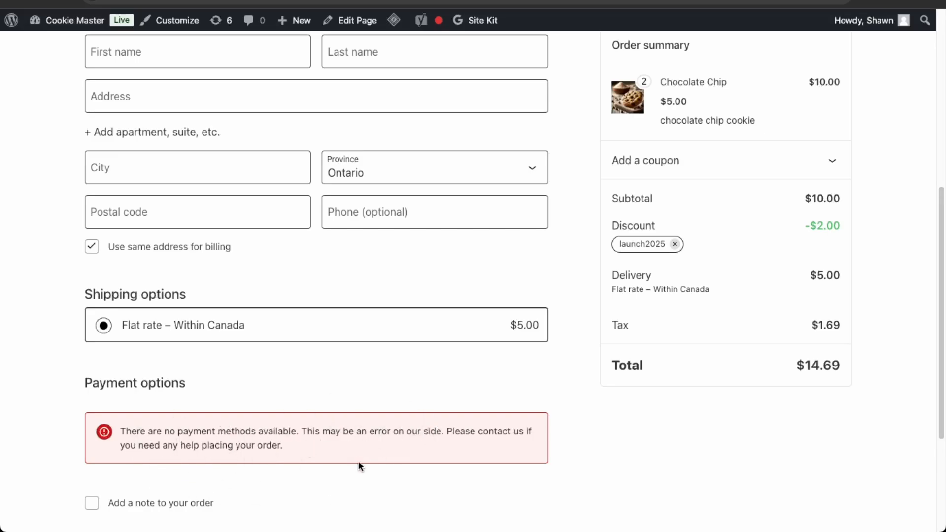
scroll(598, 212, "down", 1)
scroll(598, 214, "up", 1)
scroll(571, 211, "down", 3)
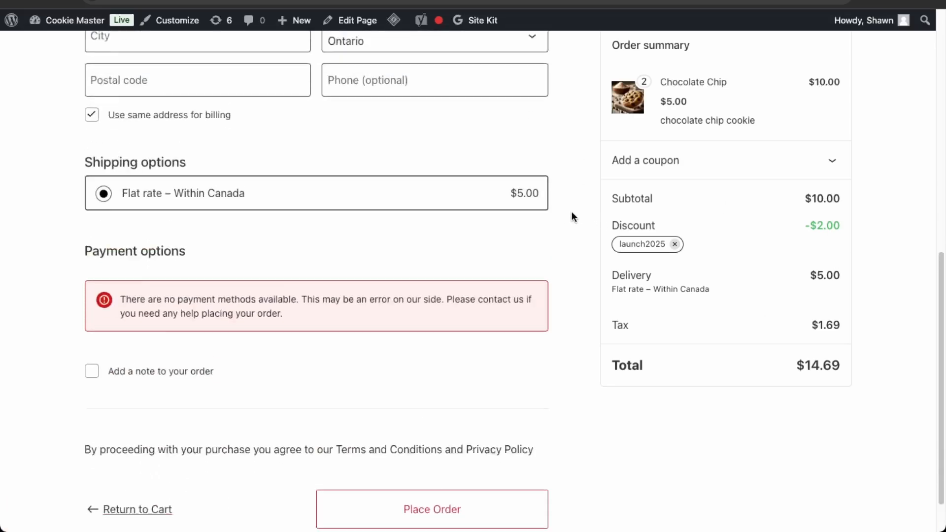